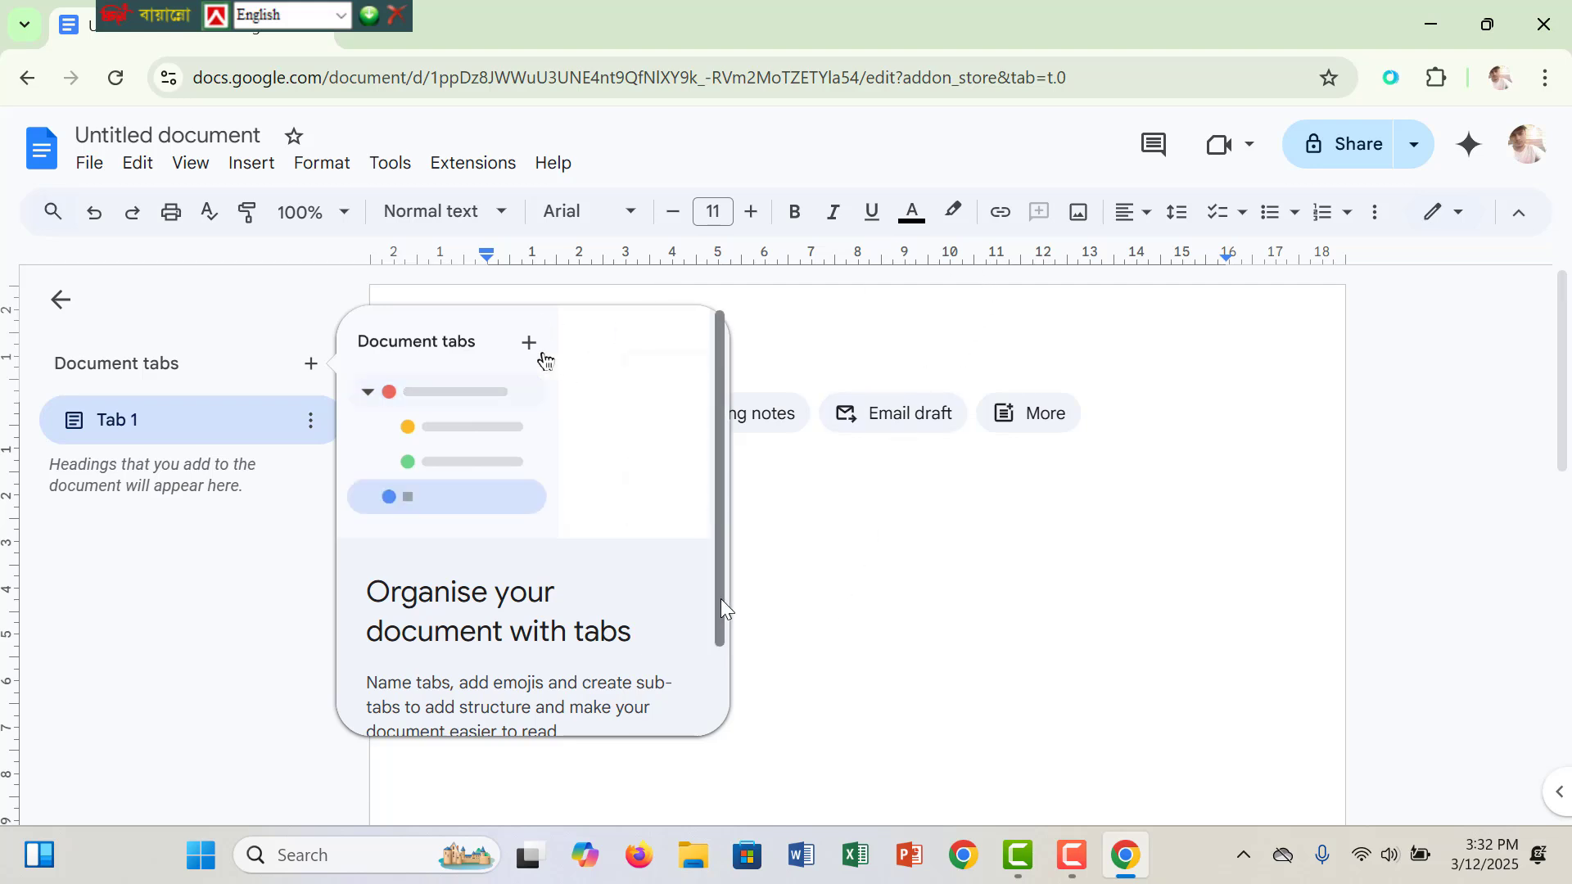
Dismiss the document tabs tip and enter "Garments Industryal Work list" as the document's first line
left_click_drag(721, 600, 704, 699)
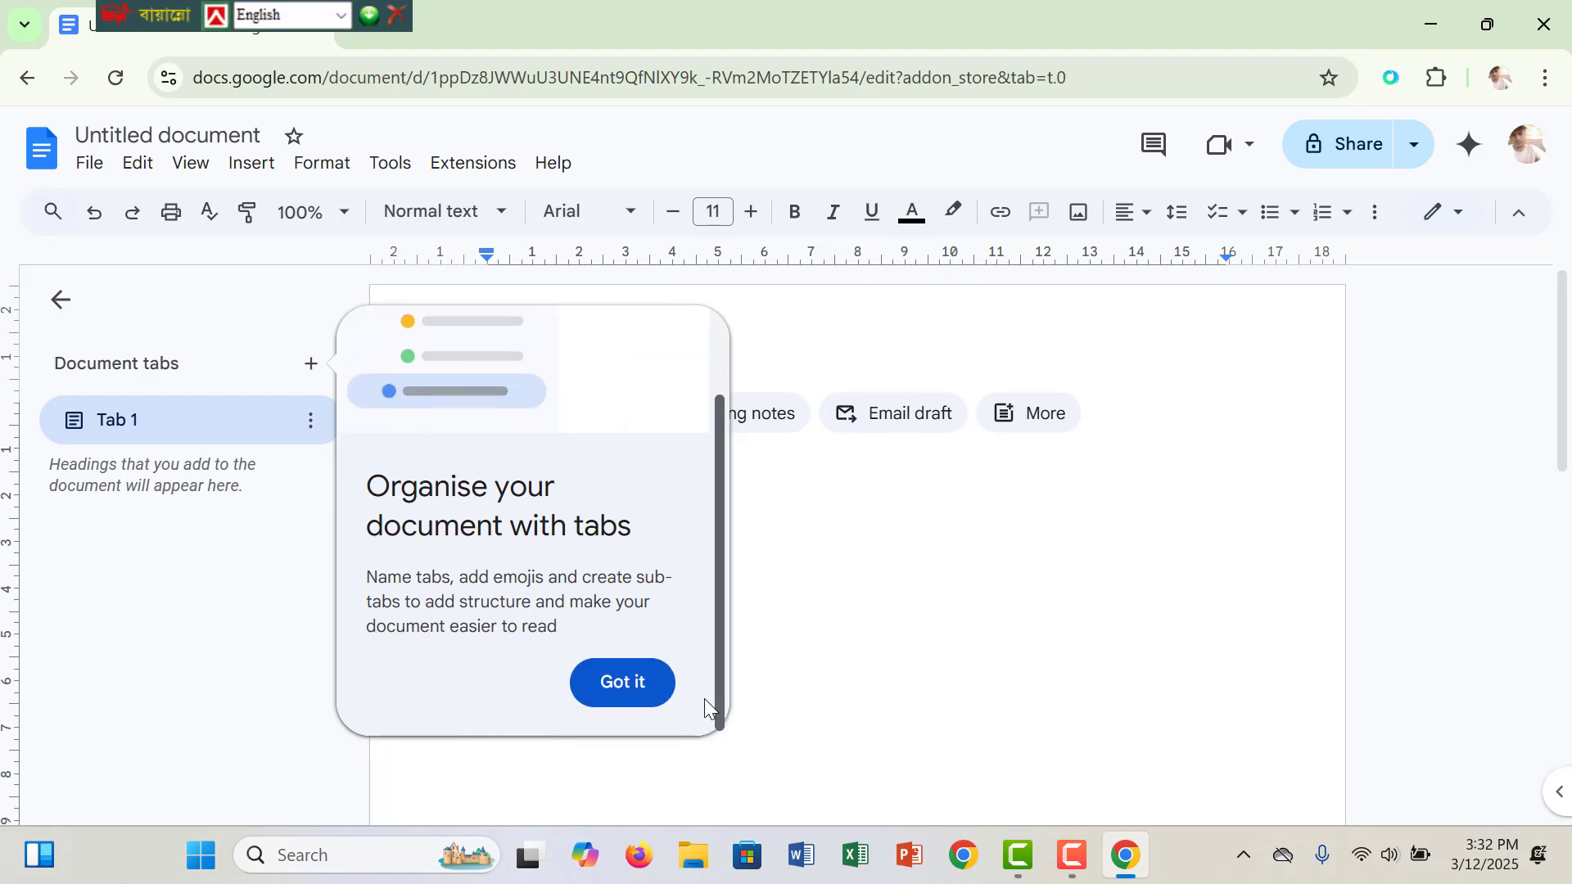
left_click(635, 694)
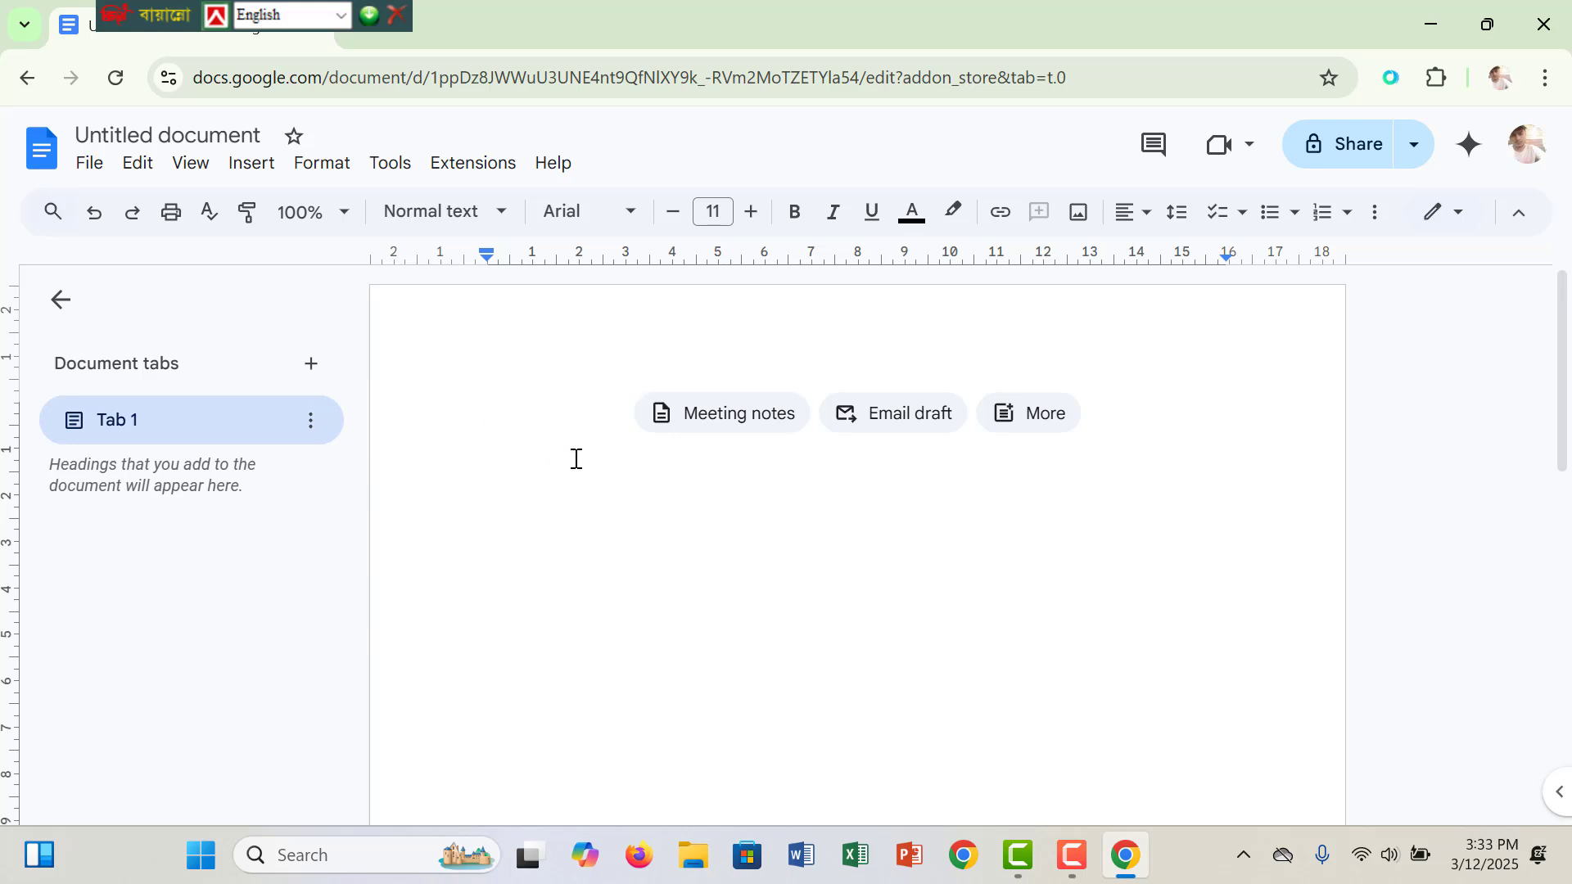
type("Garments")
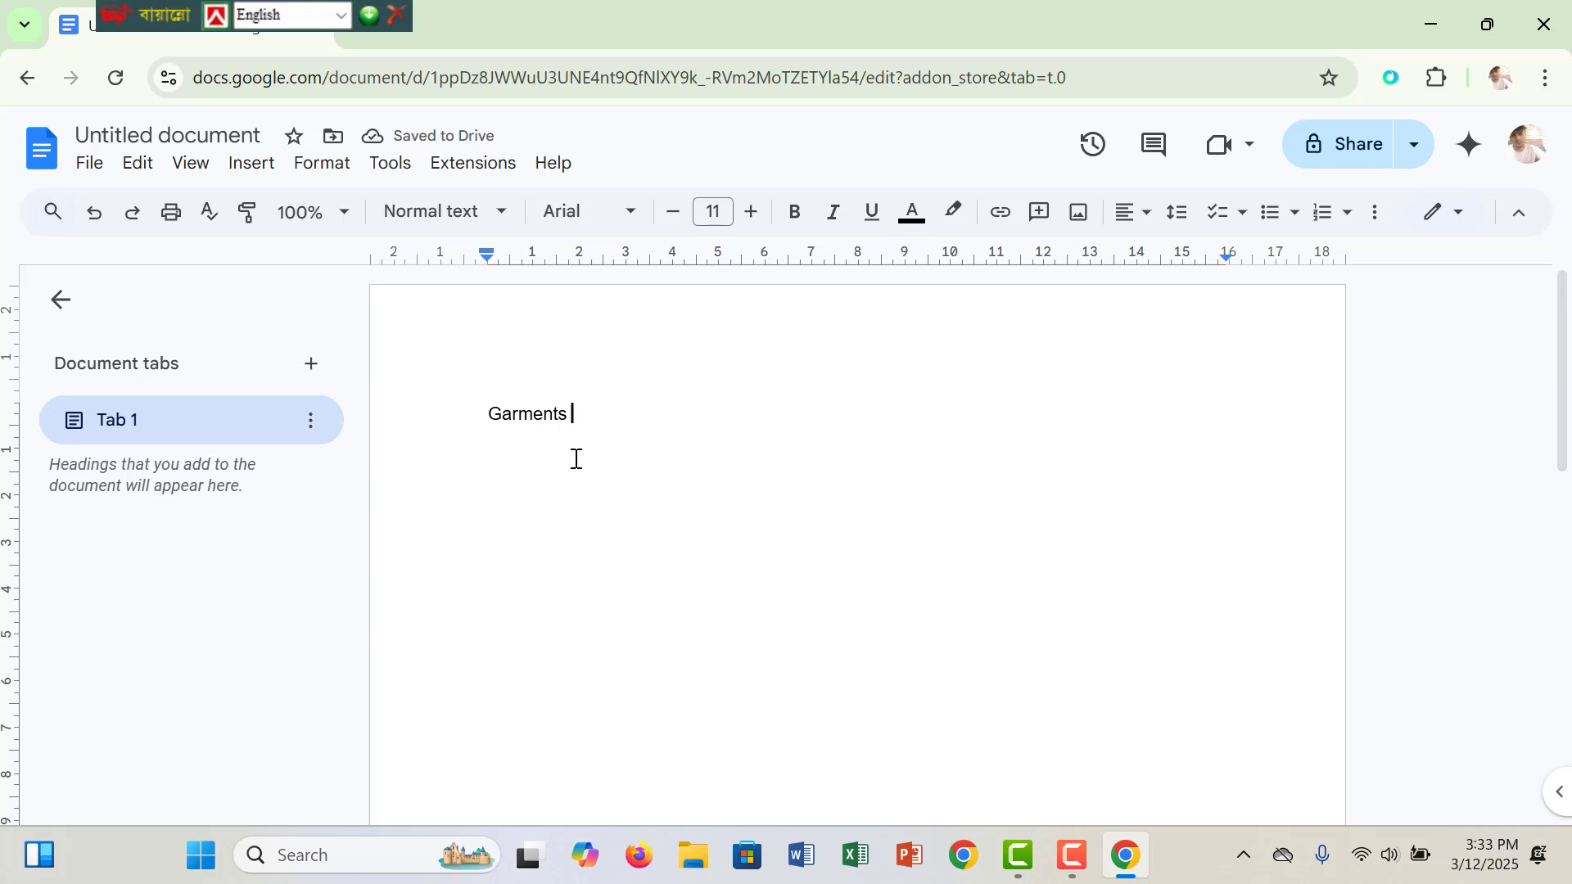
type("Industr")
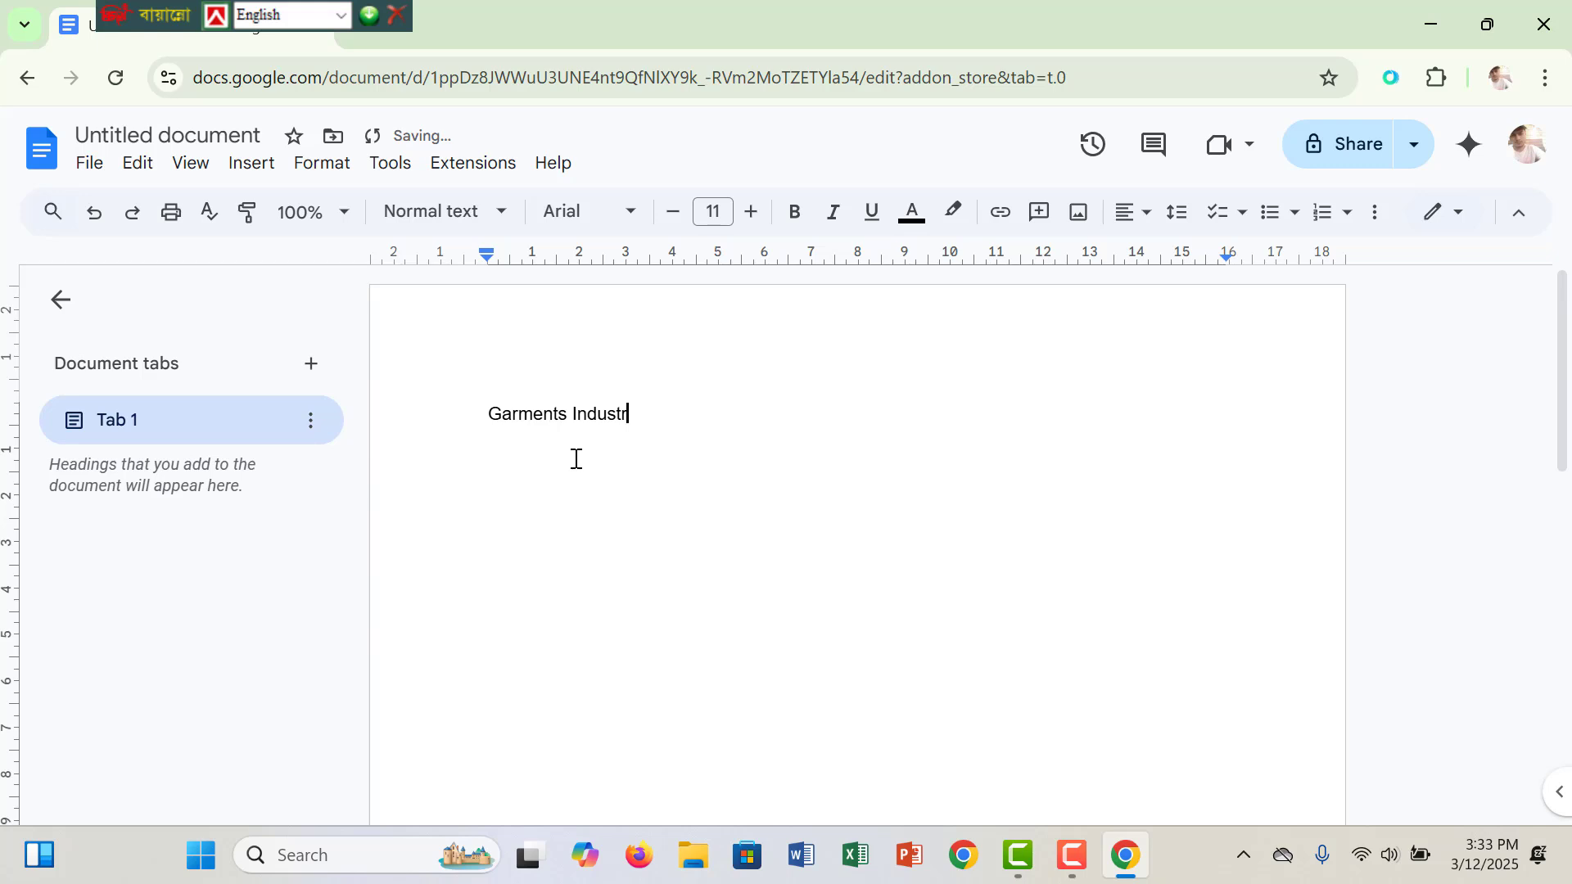
type("yal Work list ")
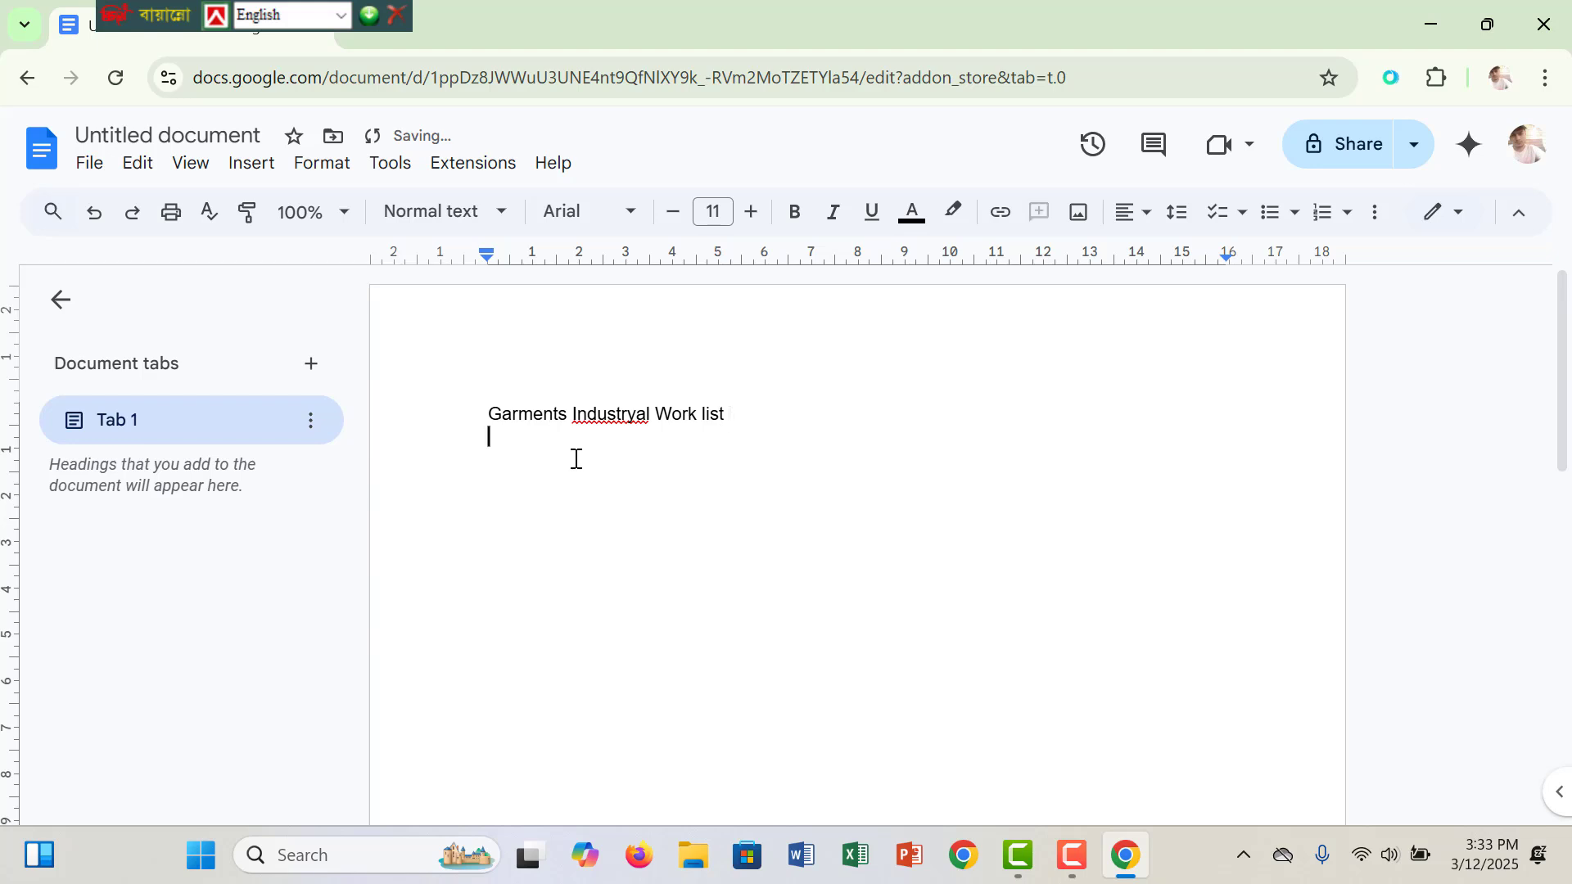
Start a numbered list below the title with the items "Company Sheet provide", "Company Data Collection" and "B2b Lead collection"
type("1.")
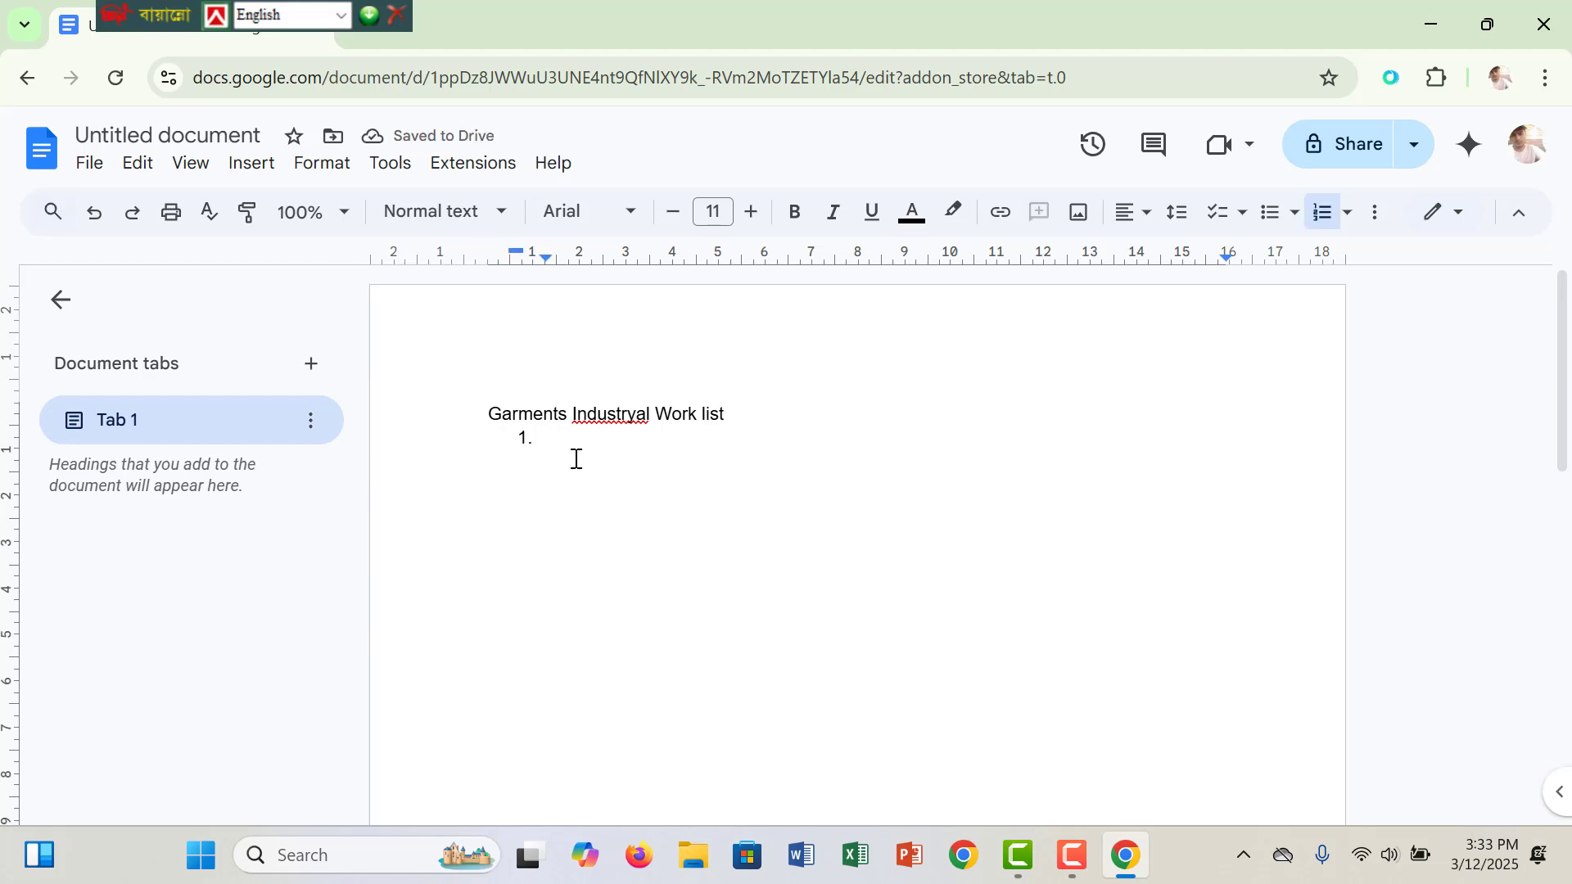
type(" Company")
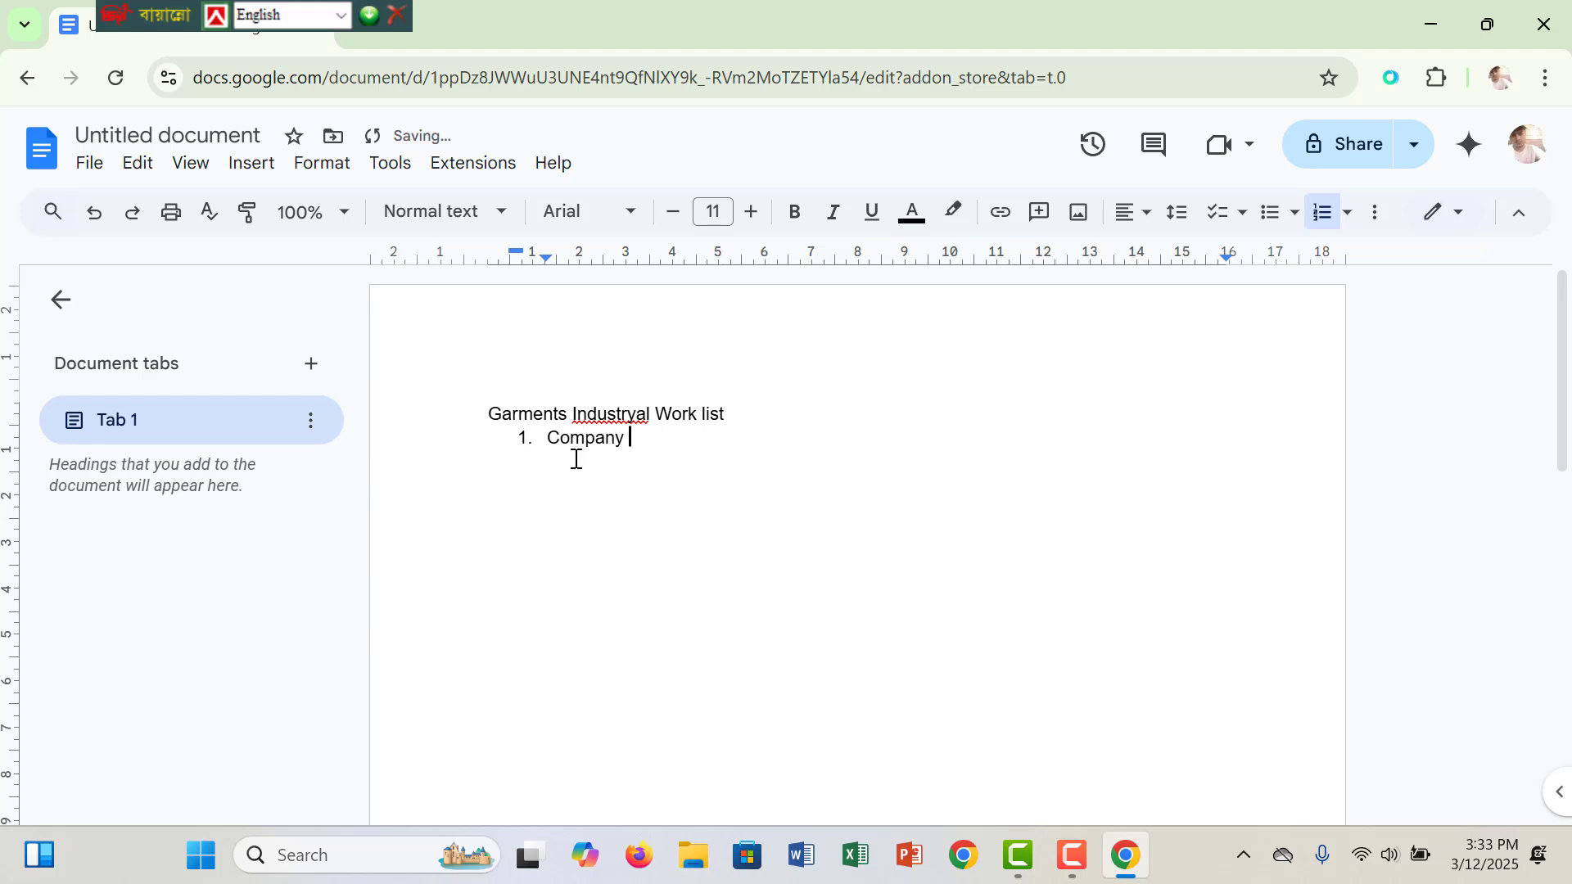
type(" Sheet provide")
key("Return")
type("co")
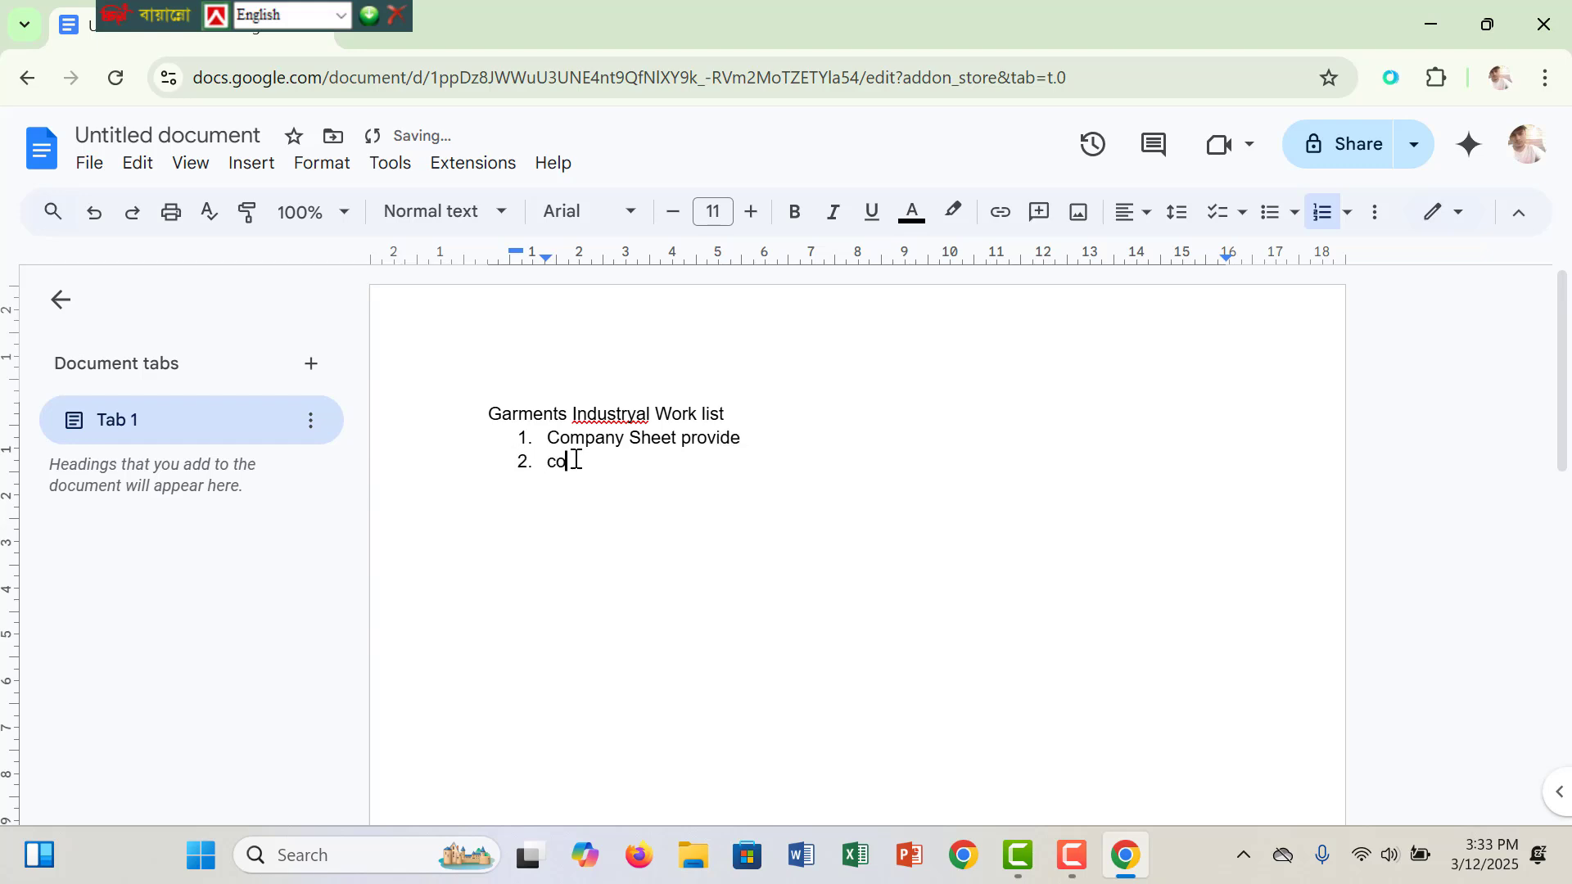
type("mpany Data Coll")
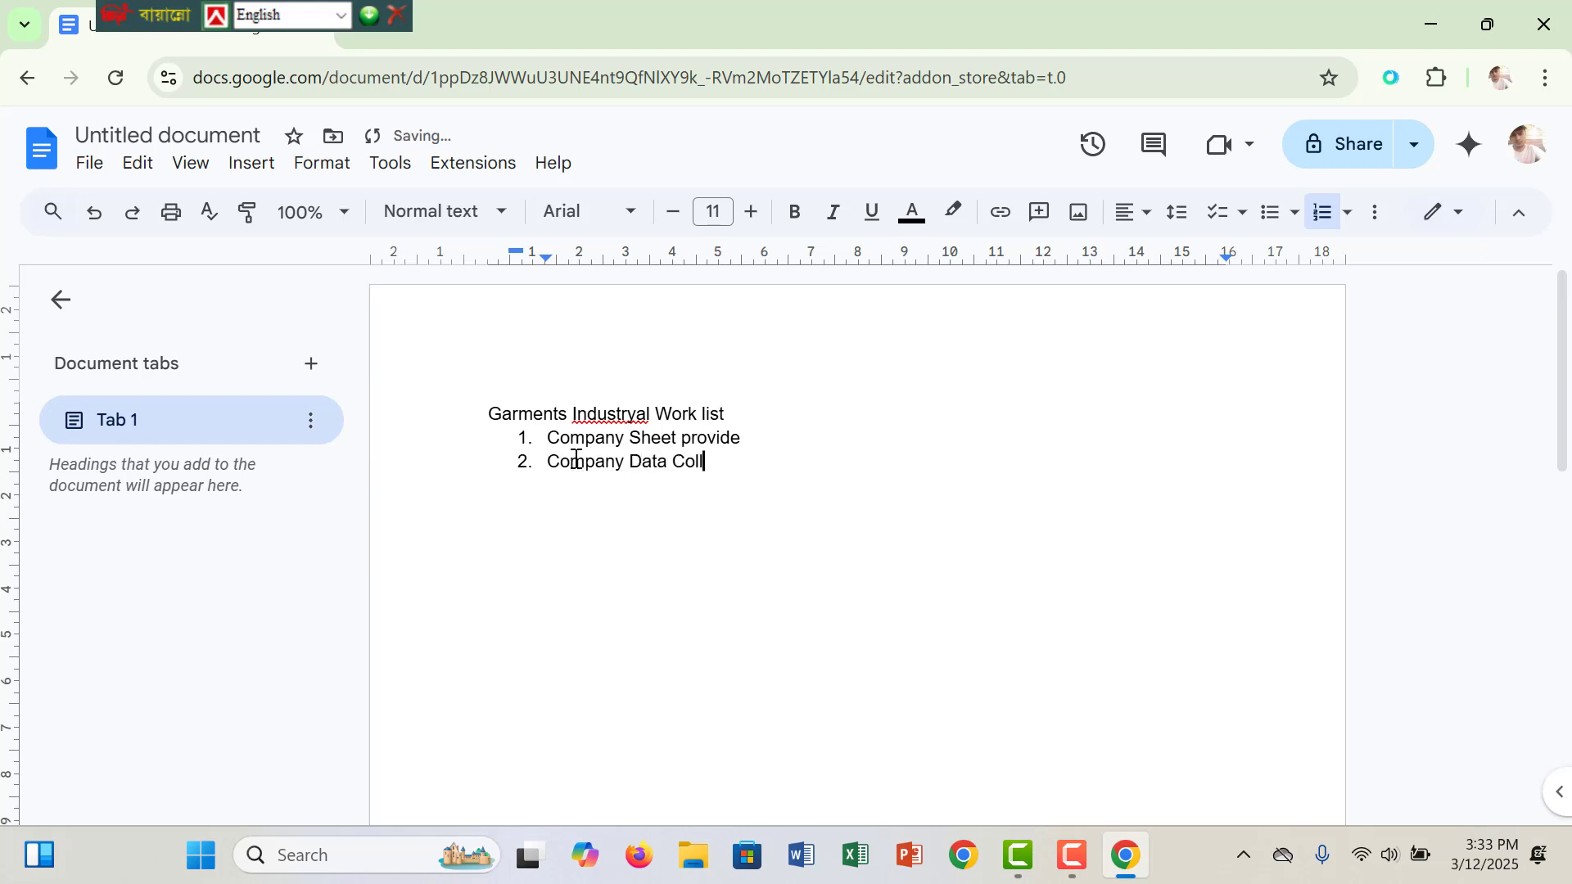
type("ection")
key("Return")
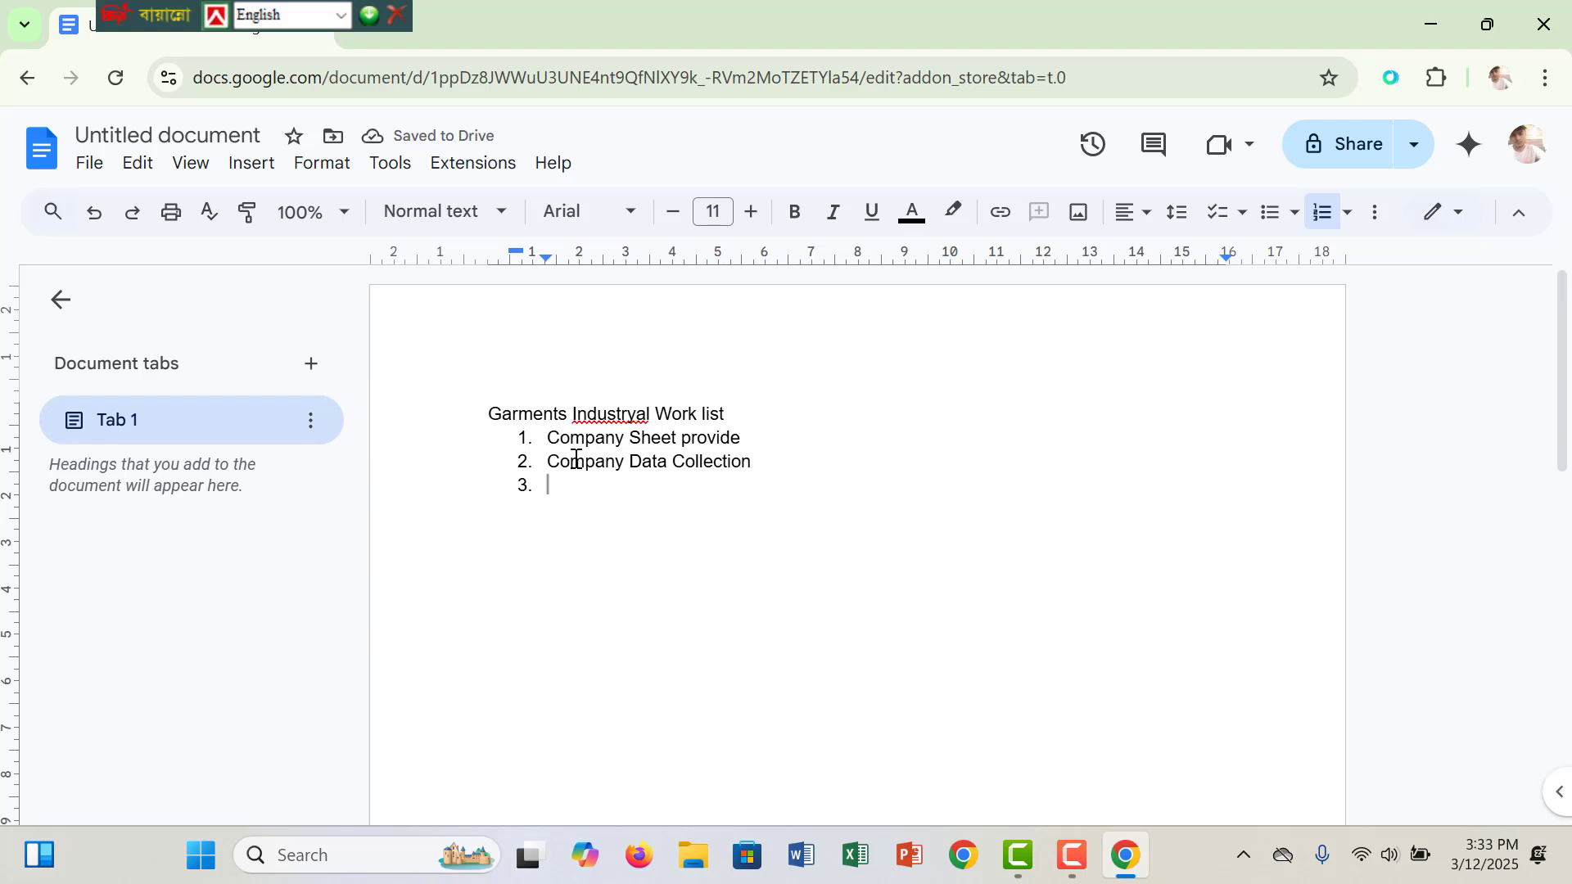
type("b2b")
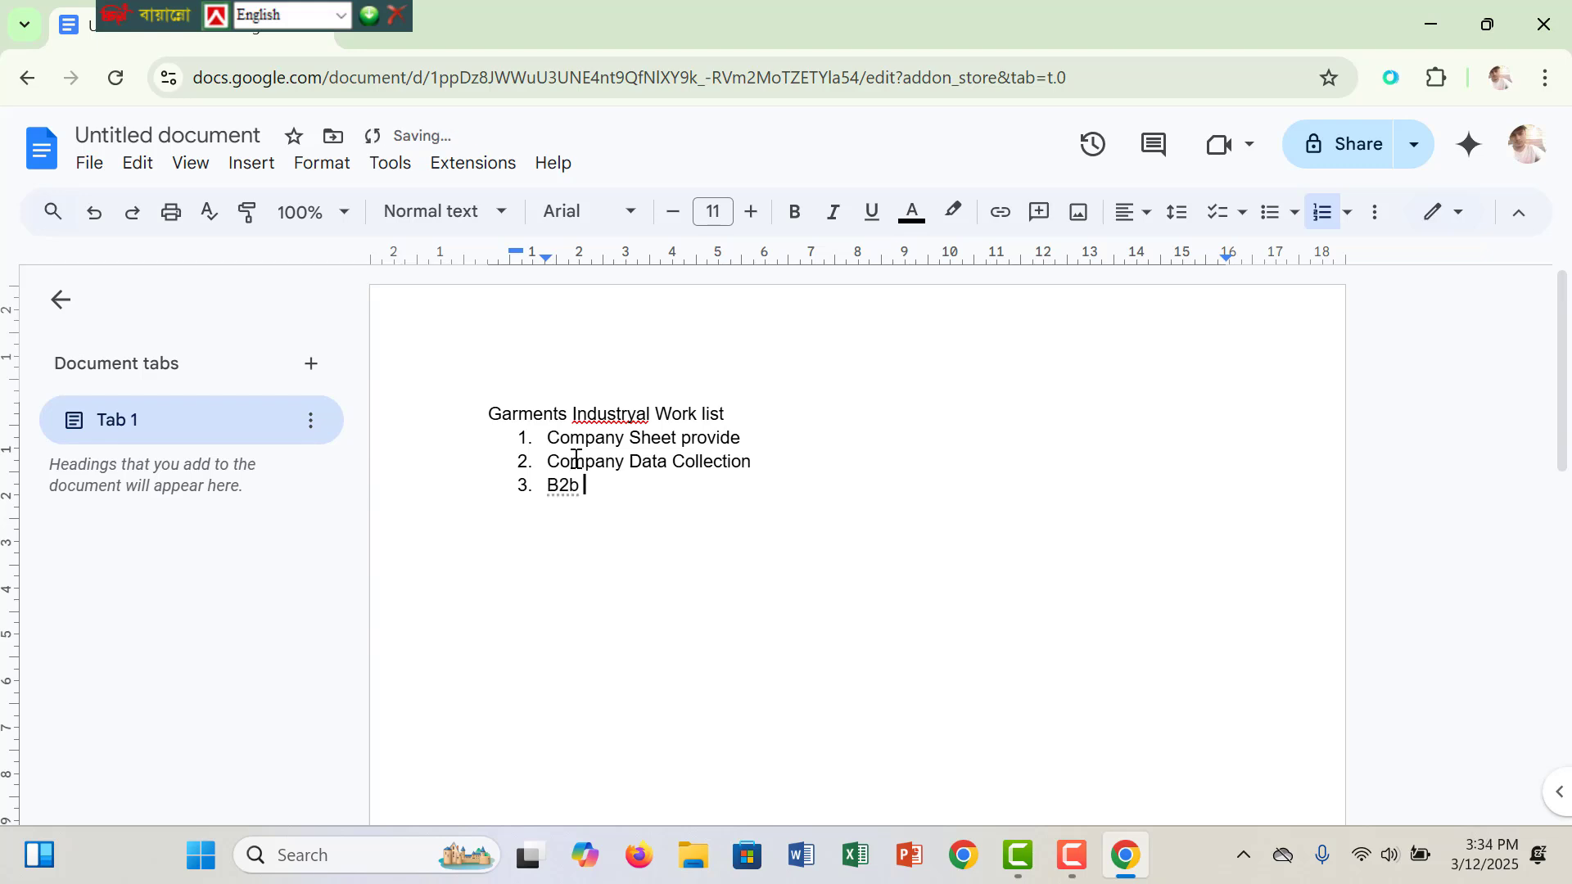
type(" Lead collection")
key("Return")
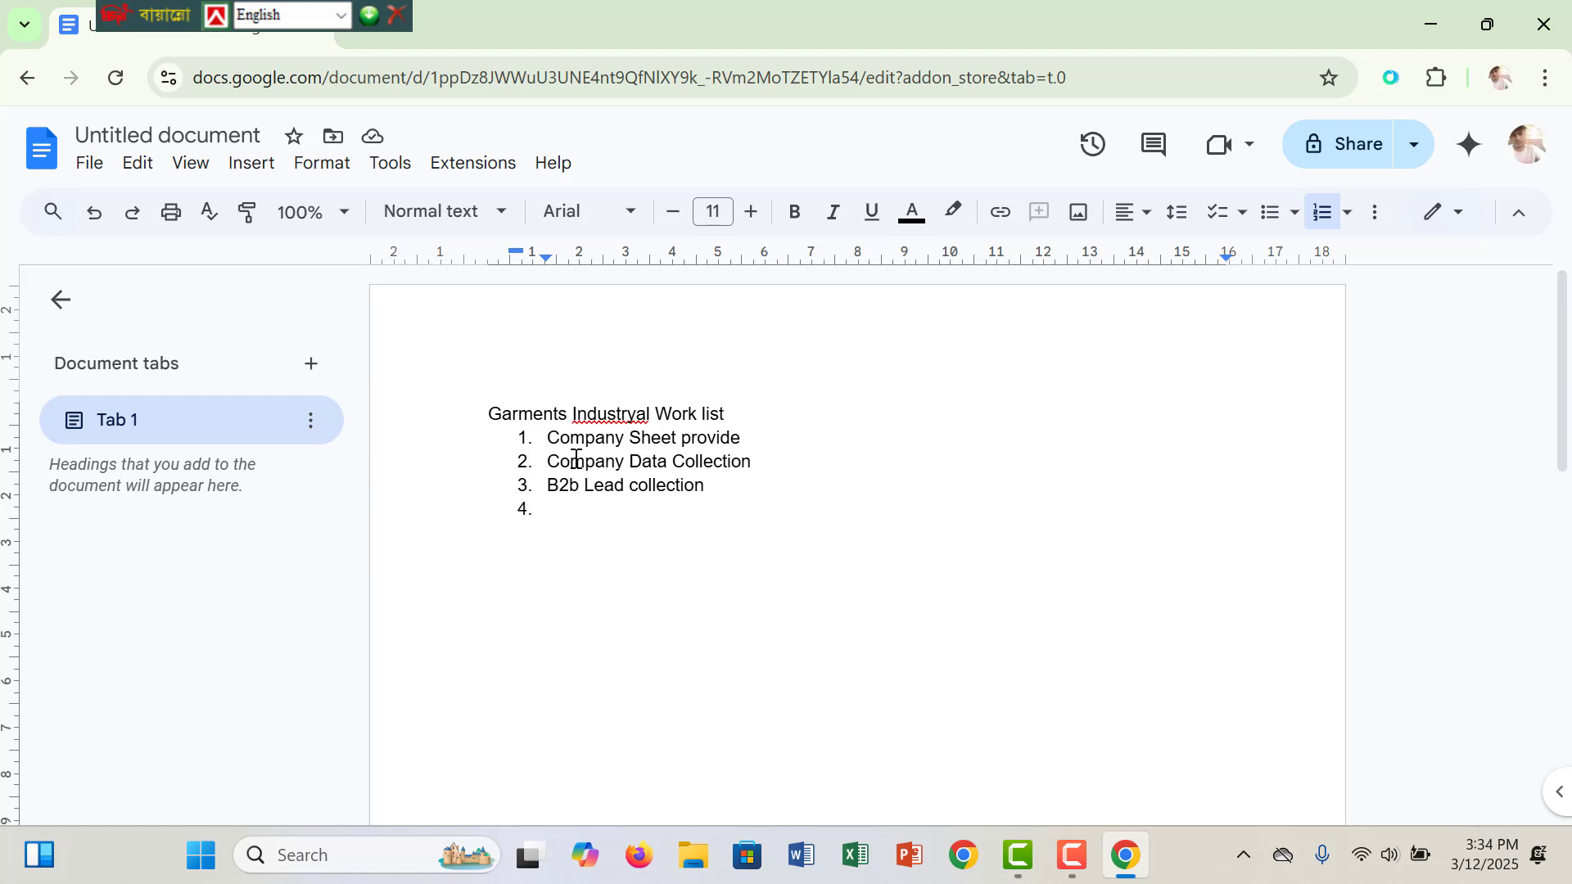
Add "Garments item listing (shirt , pent , Touser )" as the fourth list item
type("Garments")
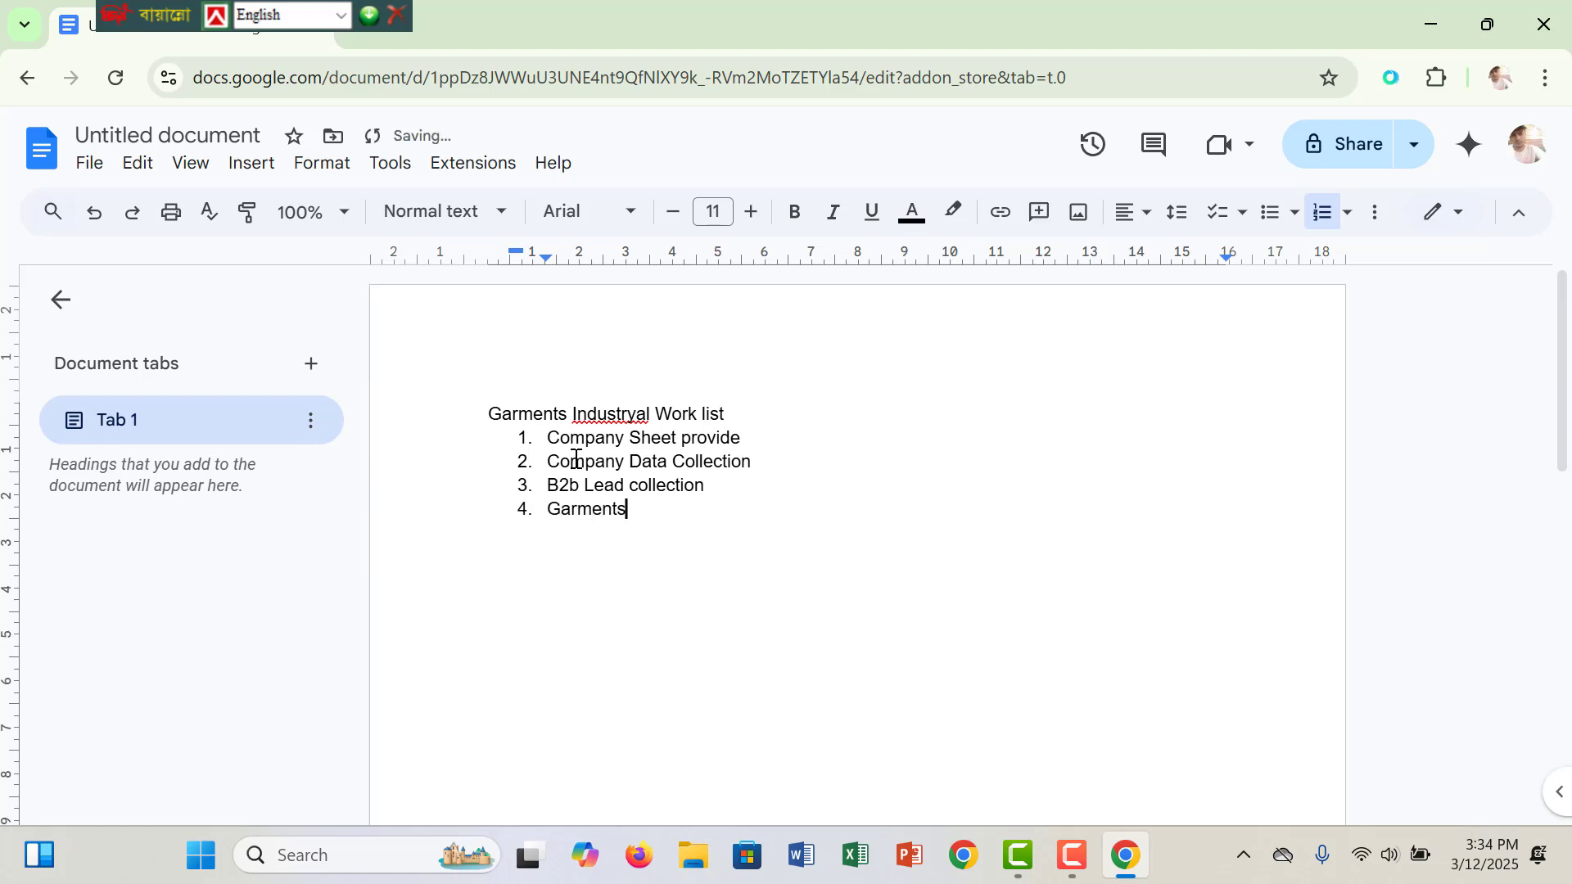
type(" item listing (shirt")
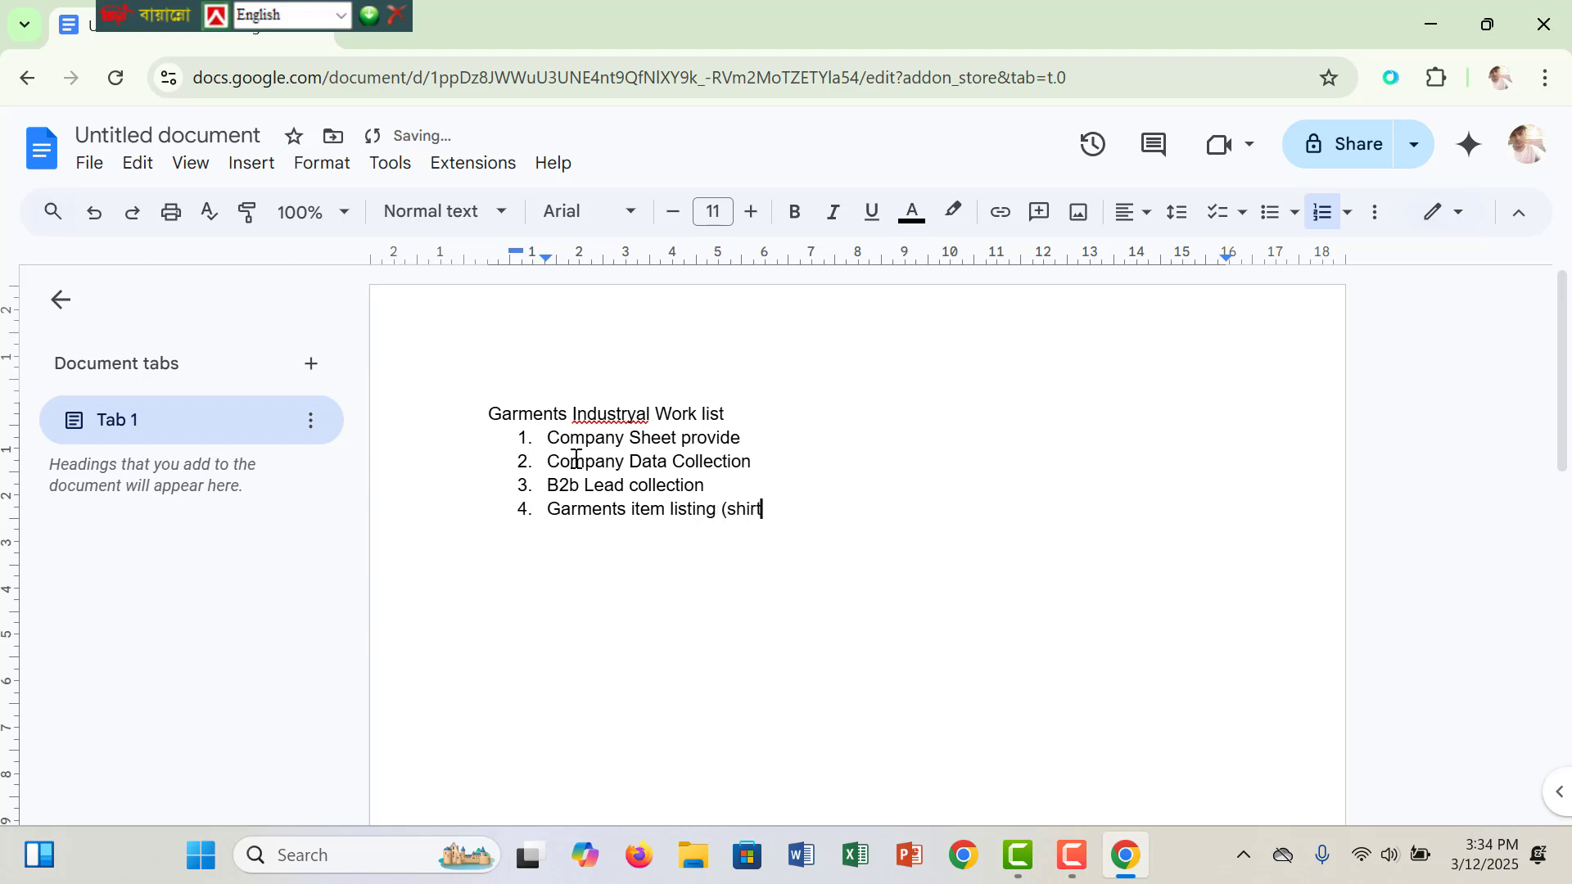
type(" , pent ,")
type("Toe")
key("BackSpace")
type("w")
key("BackSpace")
type("user )")
key("Return")
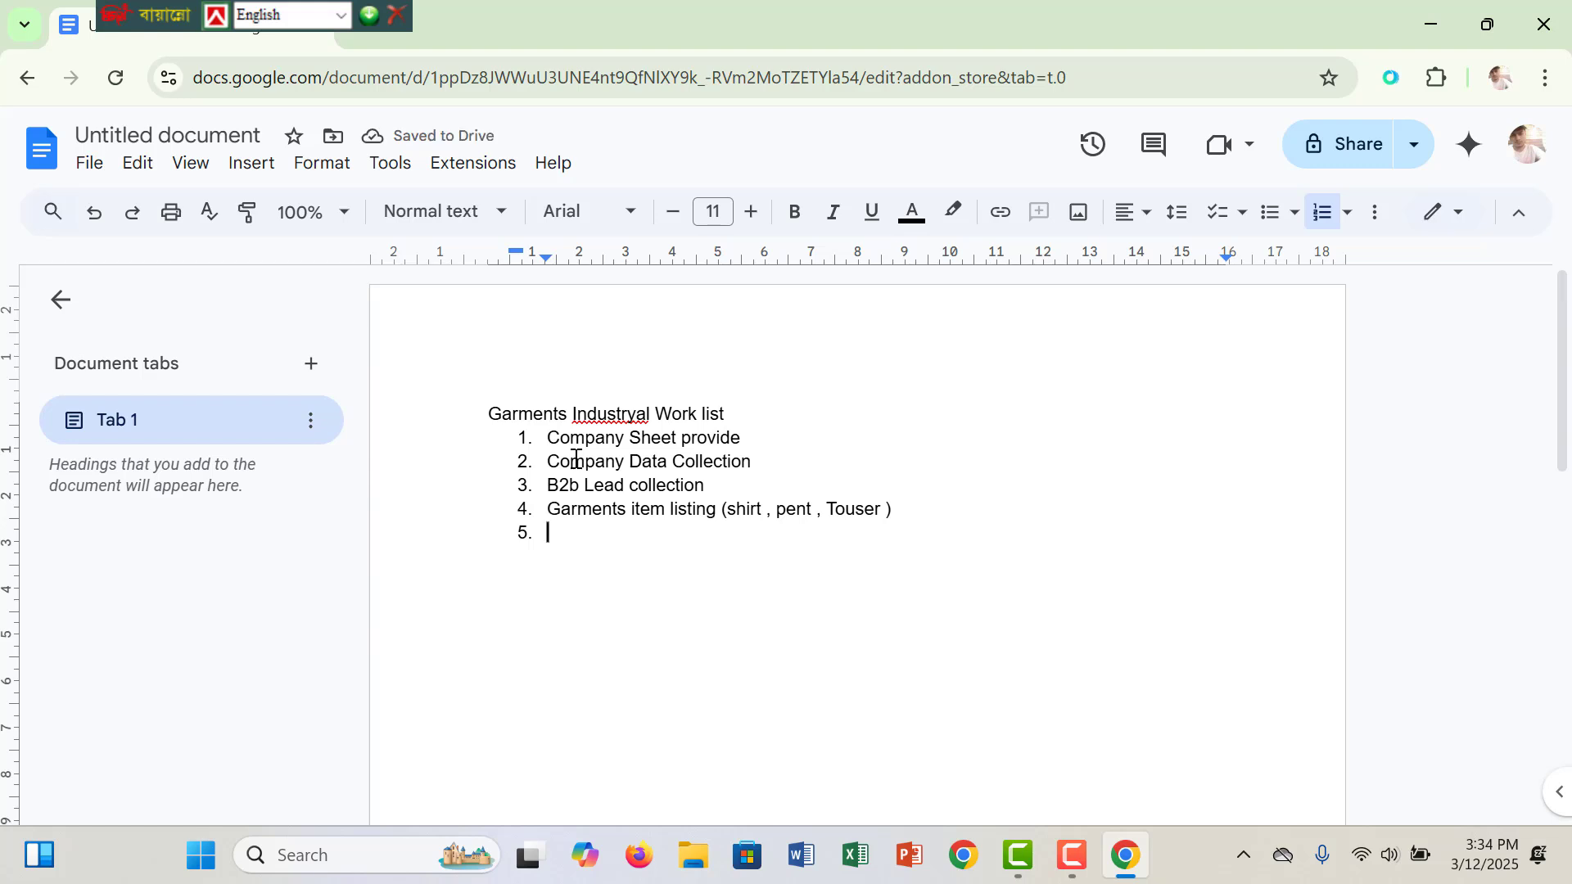
Add "Company total Section Relevent Work Formatting" as the fifth list item
type("Company")
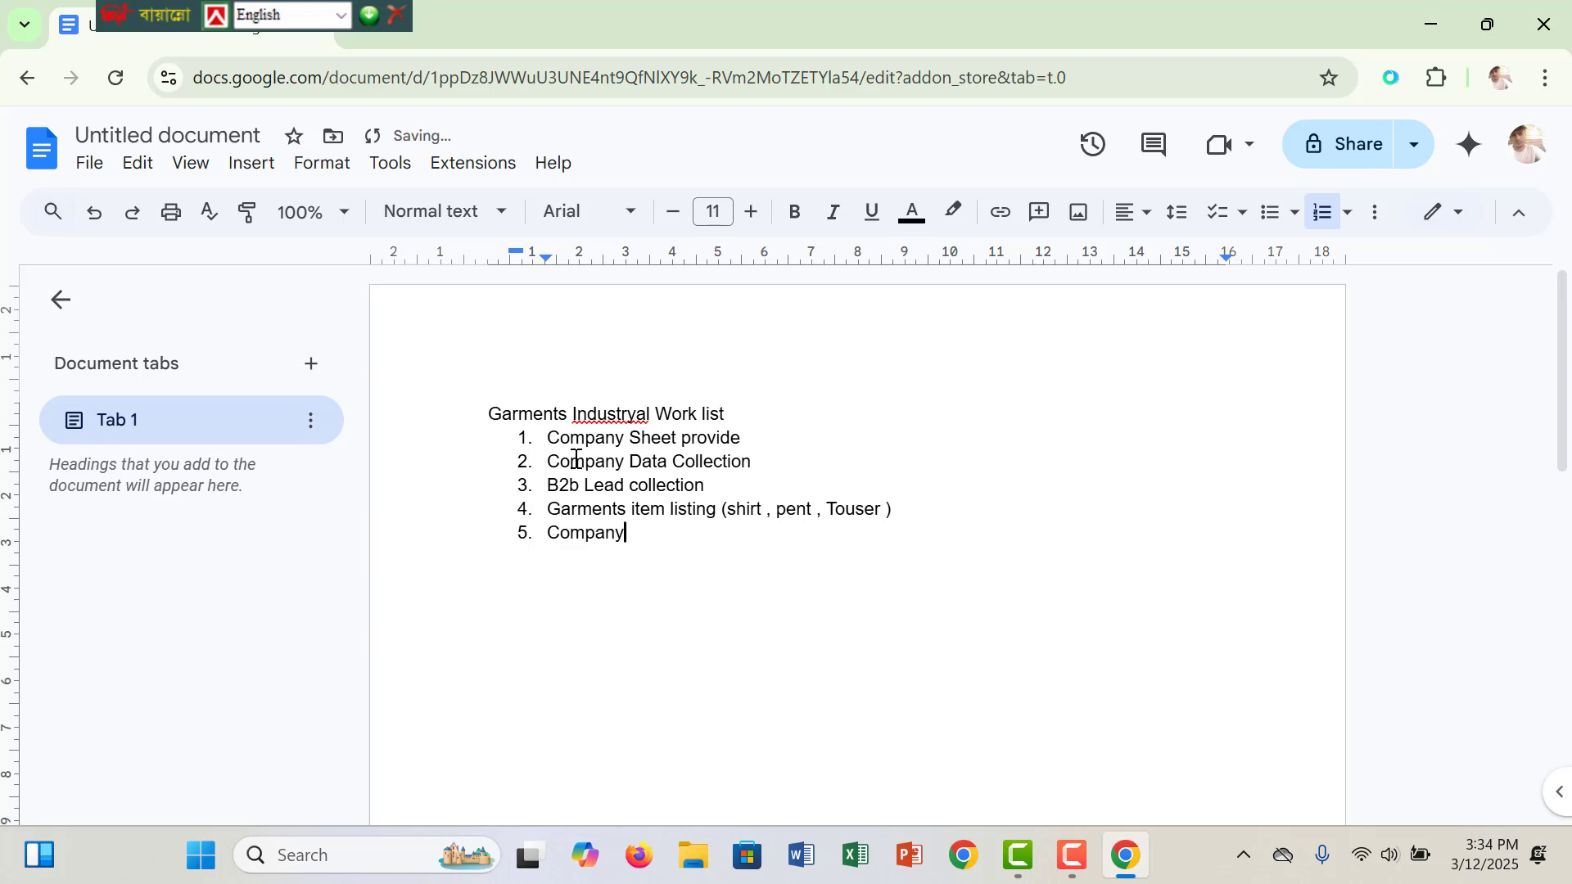
type(" total Section Rev")
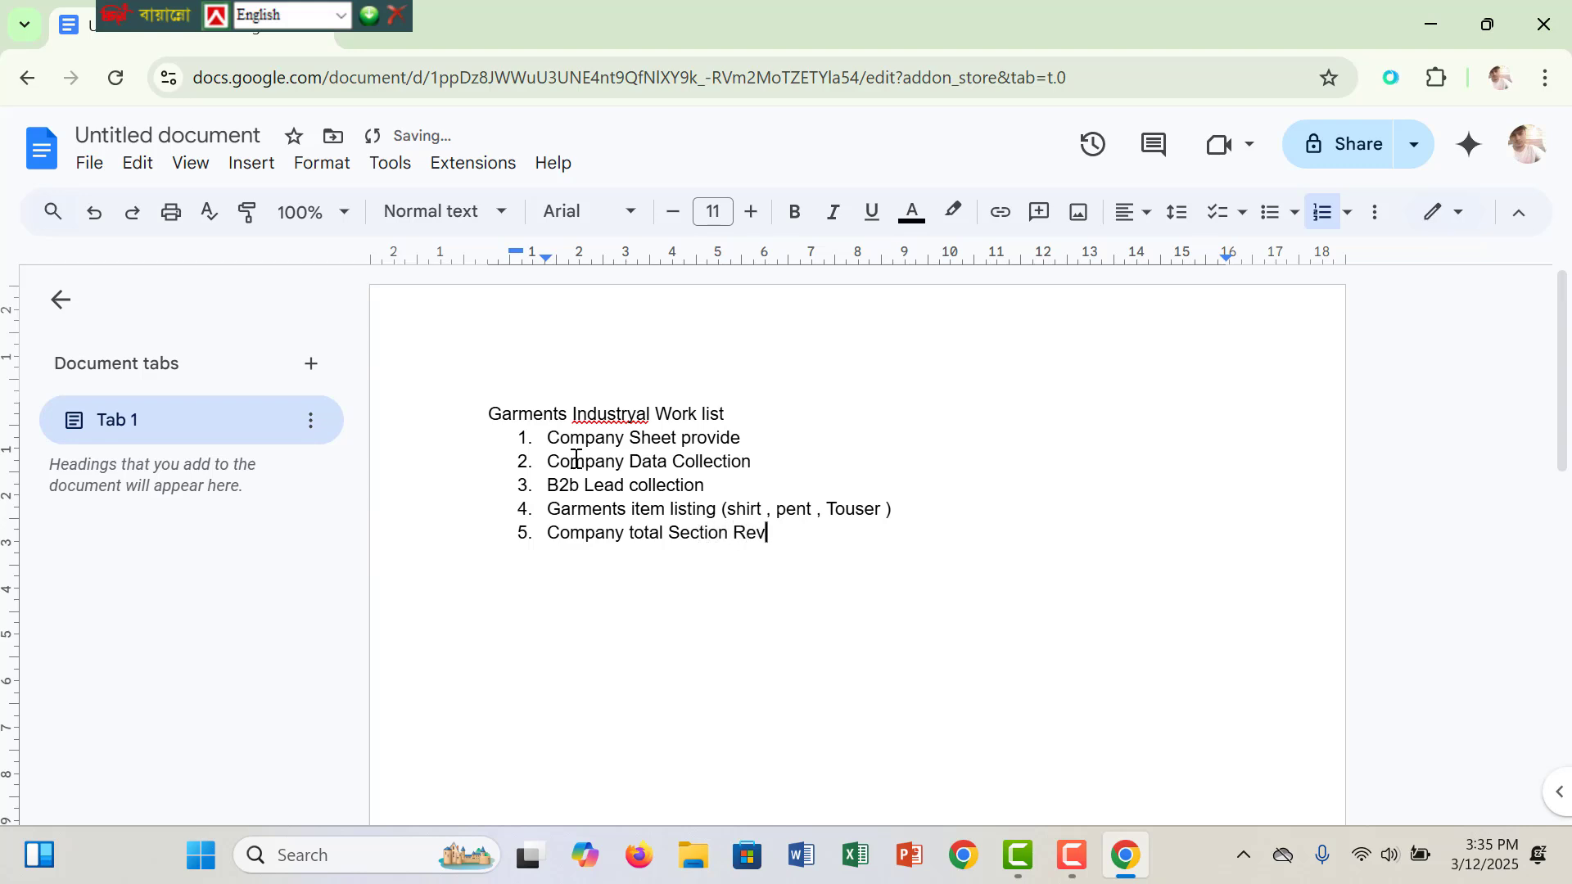
key("BackSpace")
type("levent Work ")
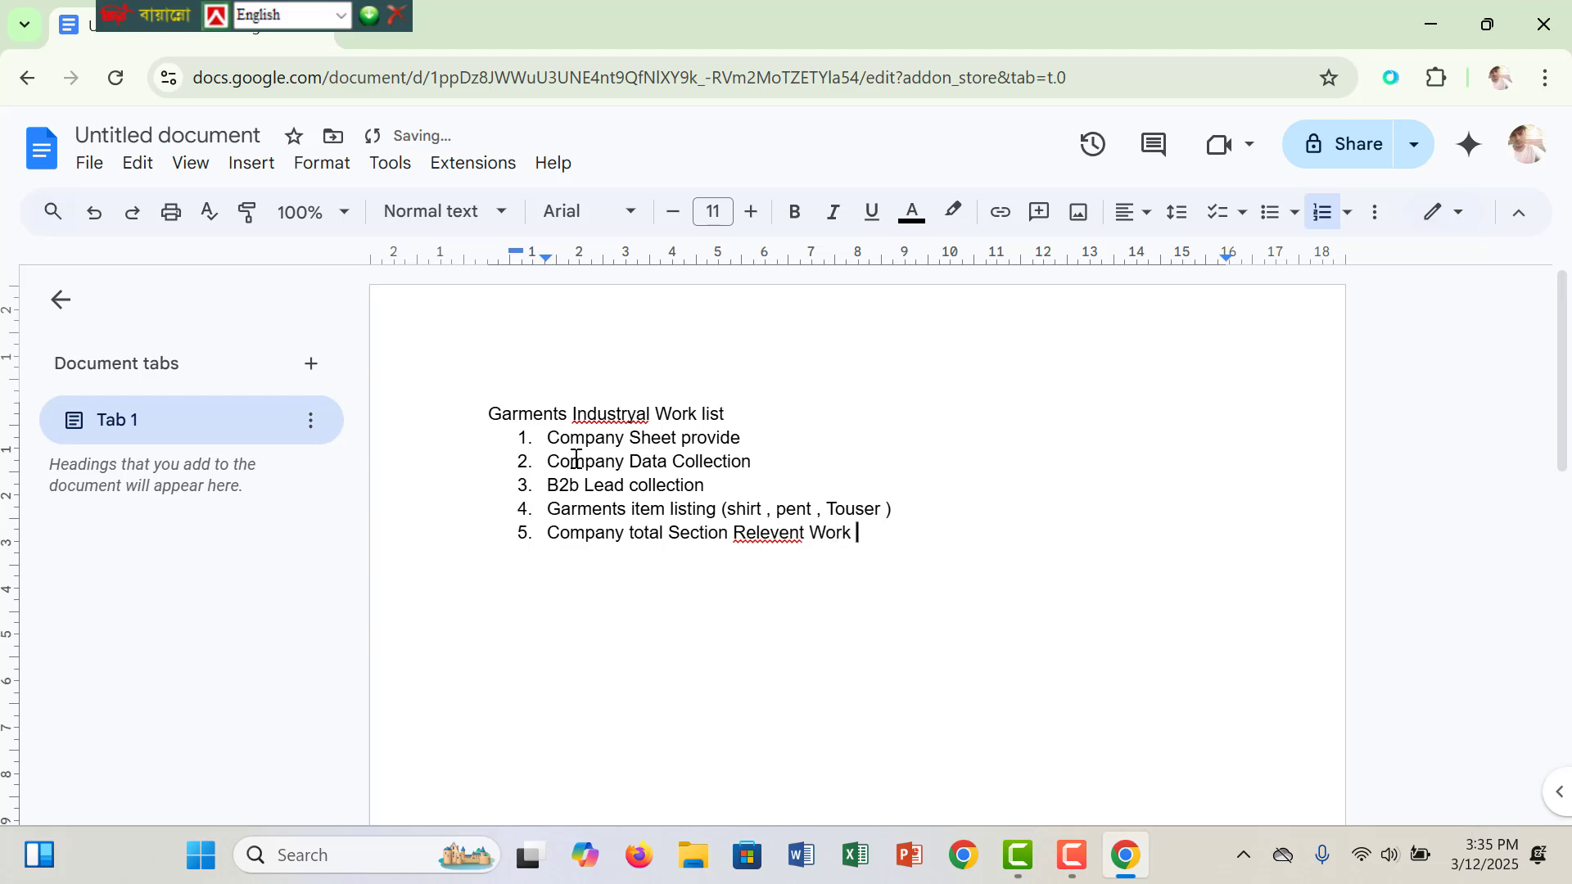
type("Formatting")
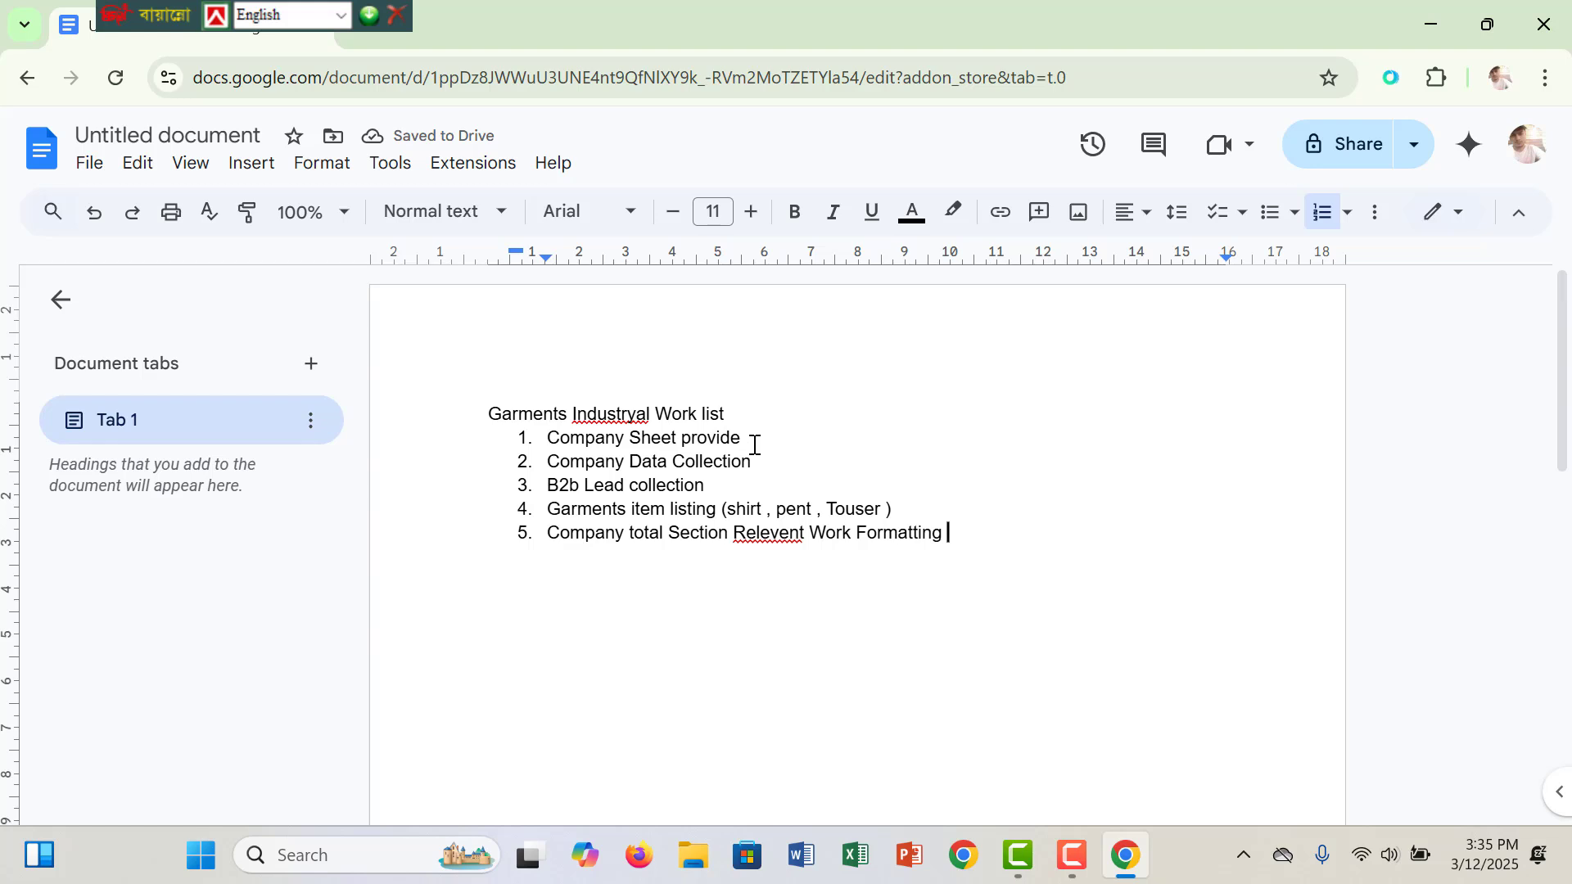
Make the first list item, "Company Sheet provide", bold and move the floating language bar clear of the document's browser tab
left_click_drag(747, 440, 536, 439)
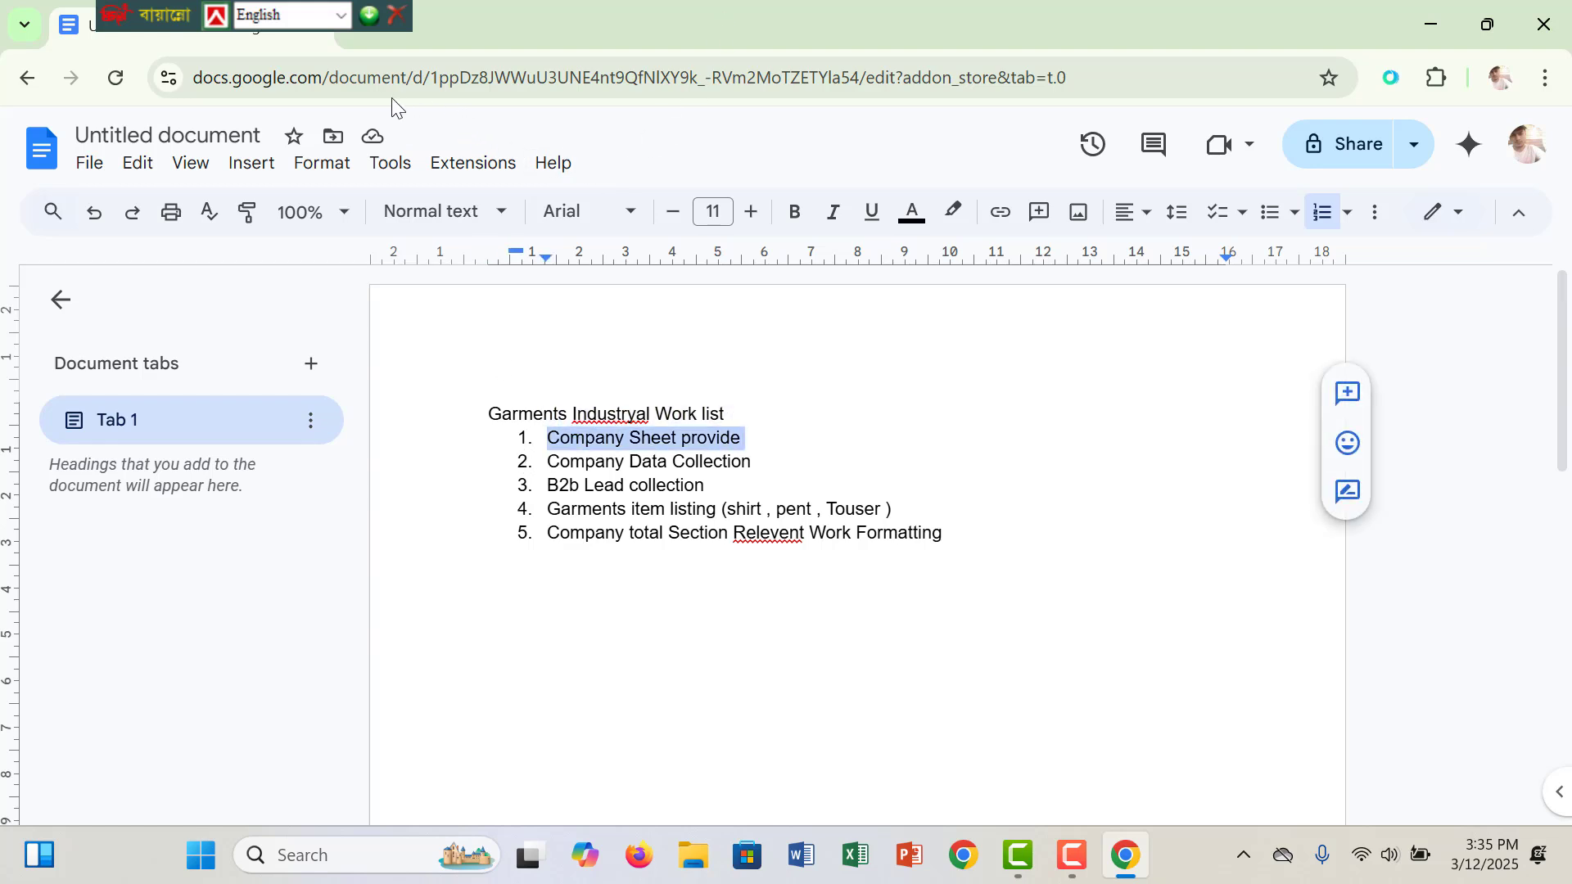
left_click(798, 212)
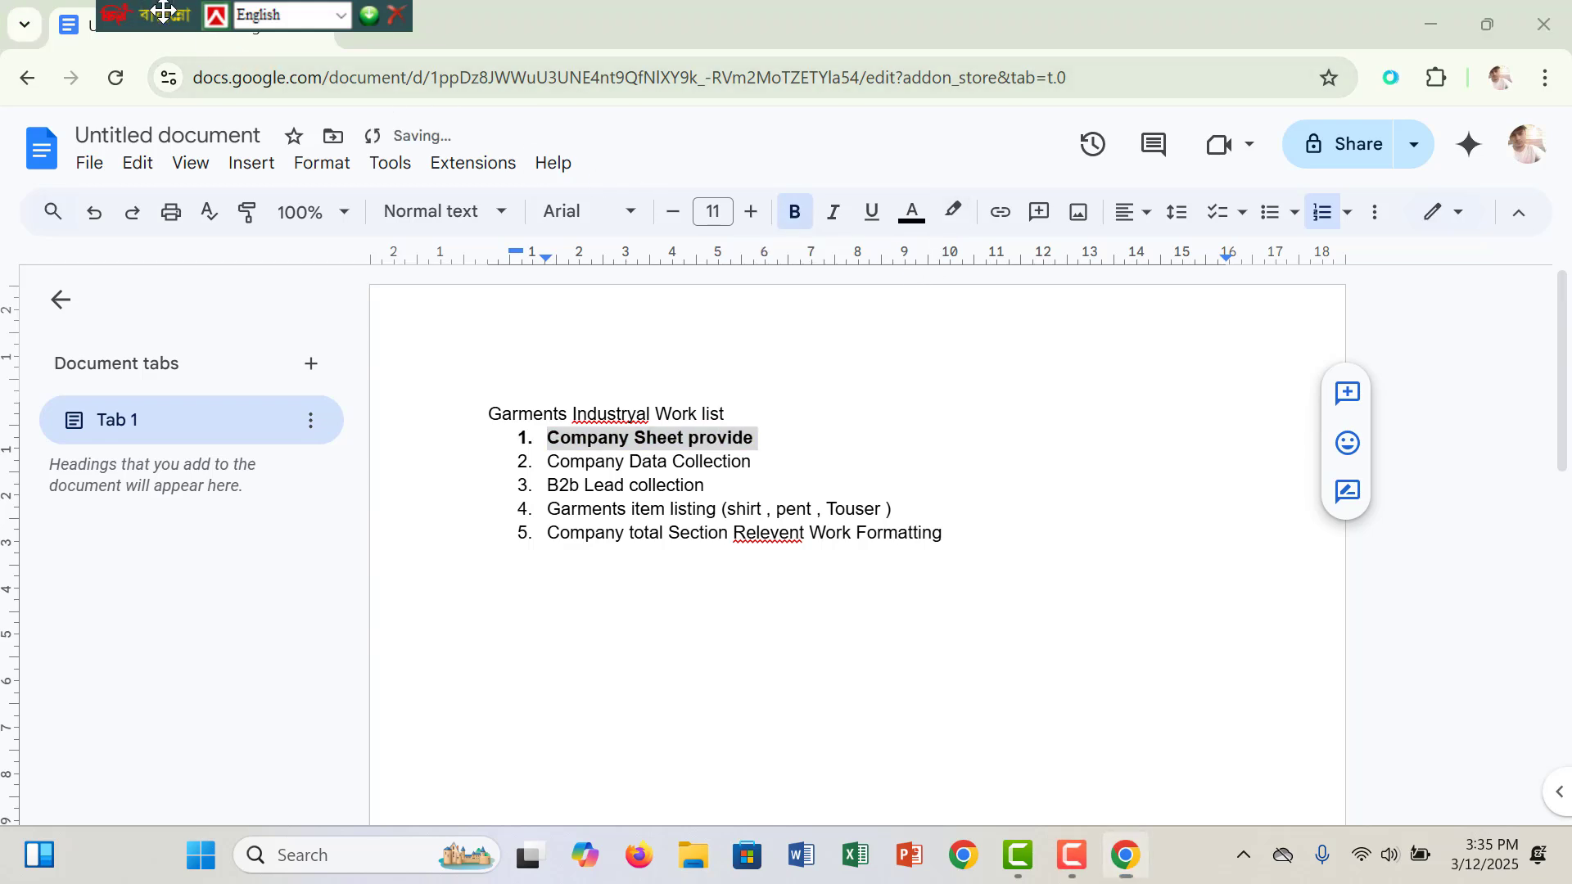
left_click_drag(155, 8, 803, 10)
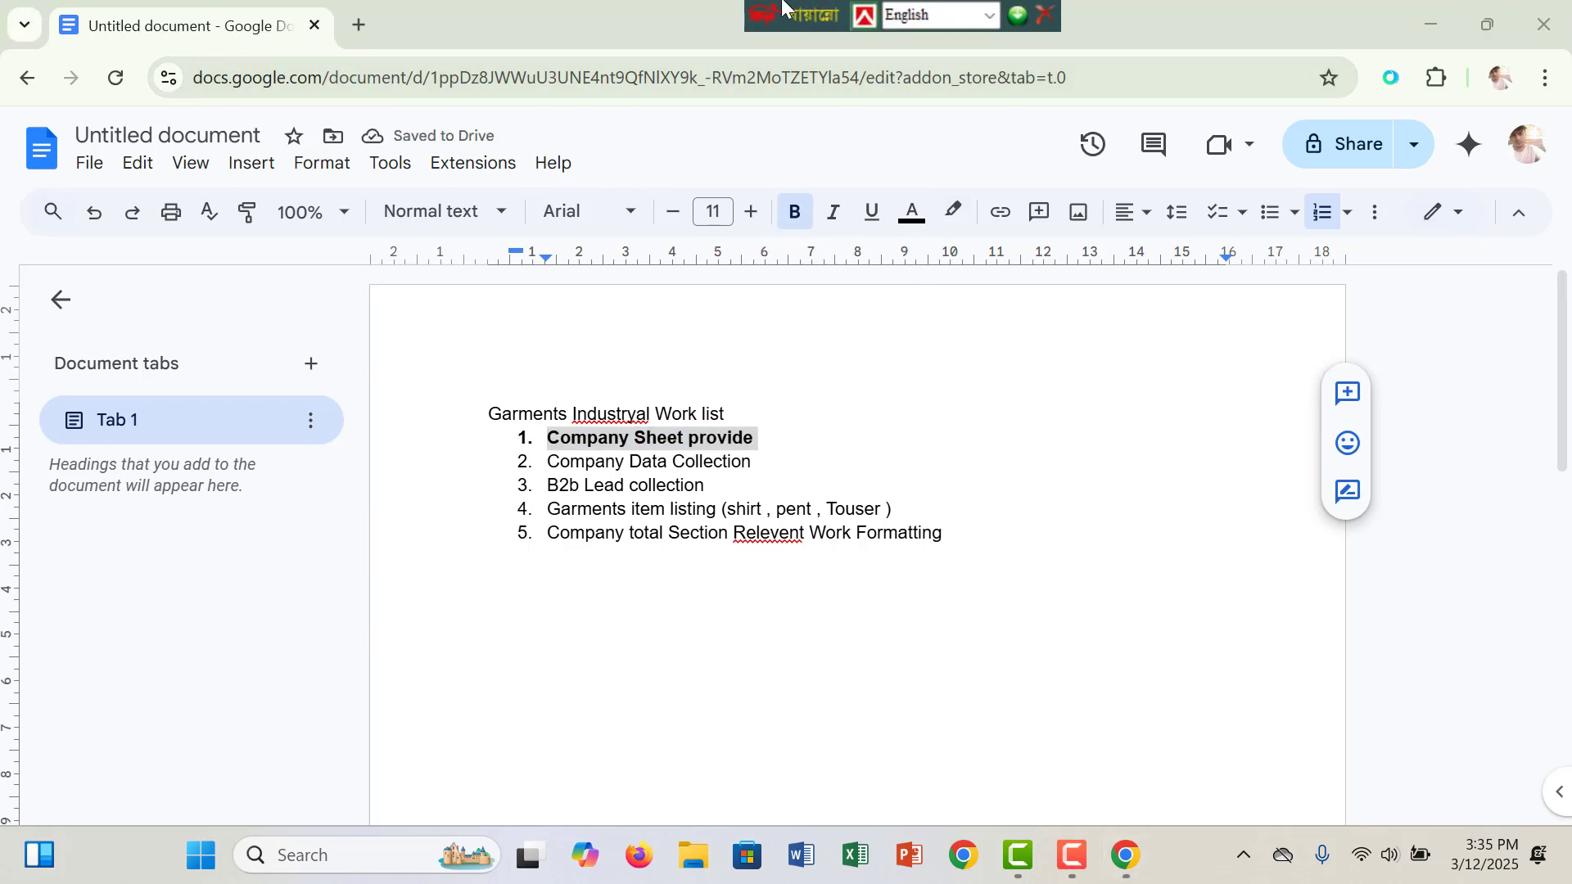
Search the web for "google drive.com" in a new browser tab and open Google Drive from the sign-in result
left_click(360, 26)
left_click(477, 498)
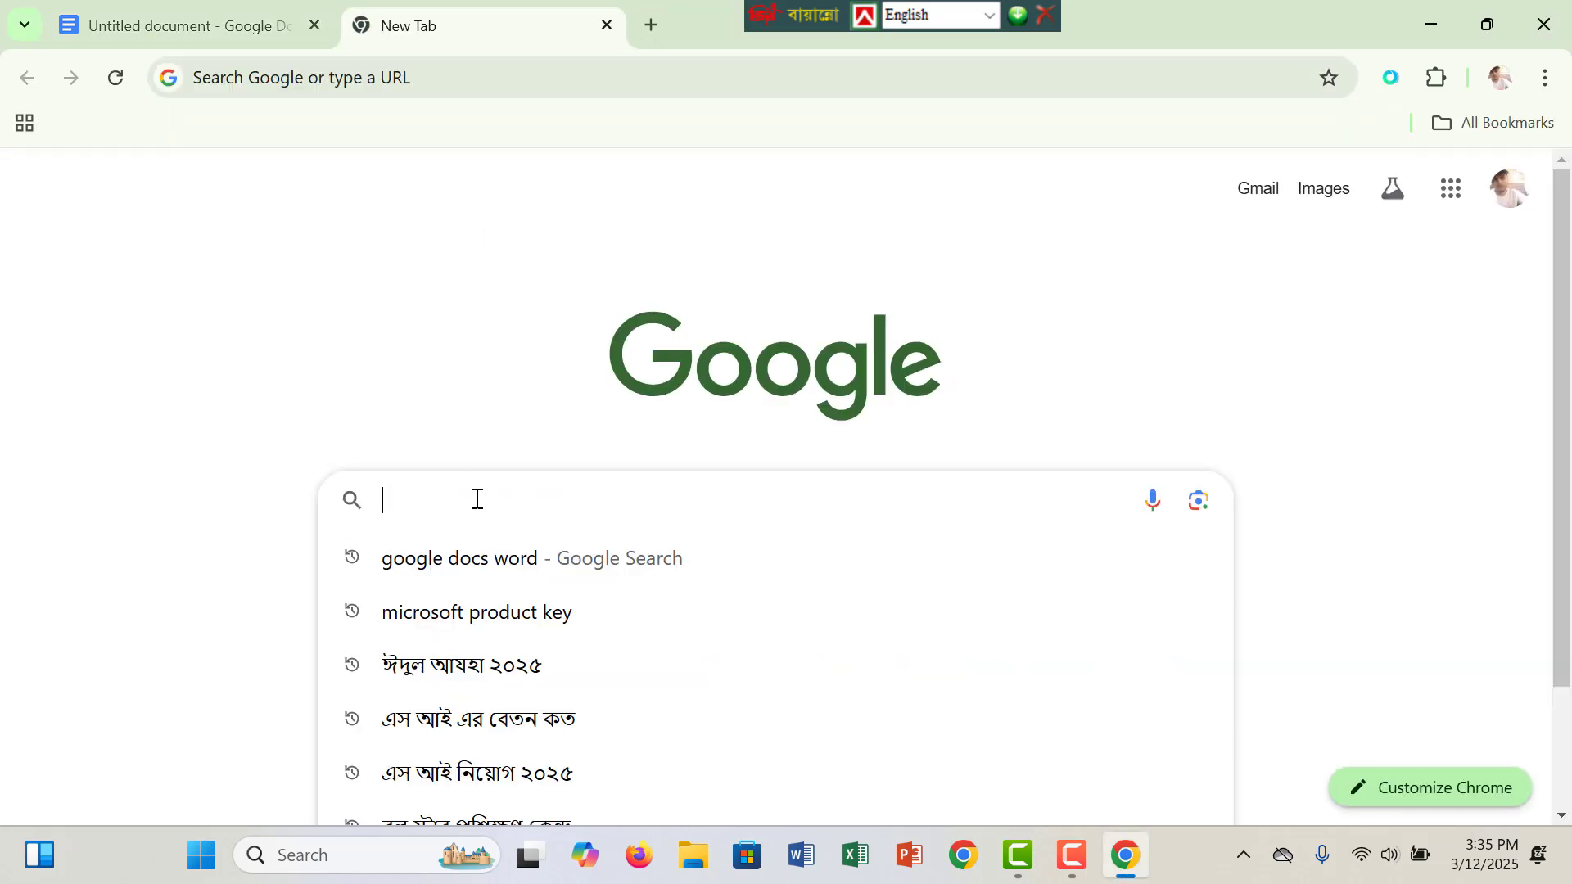
type("goog")
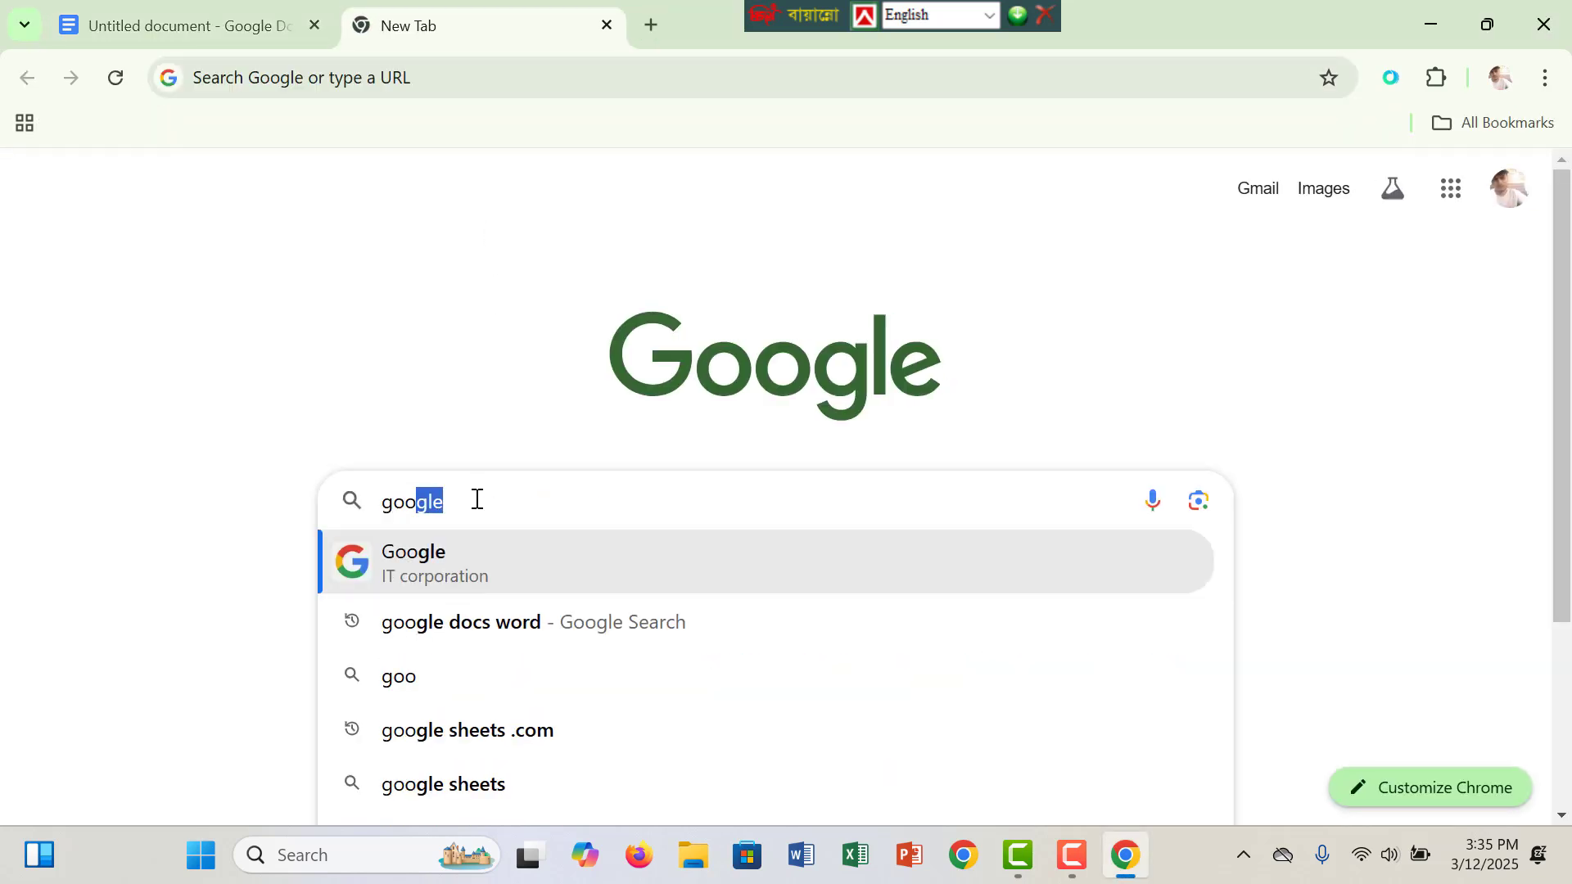
type("l")
key("BackSpace")
type("g")
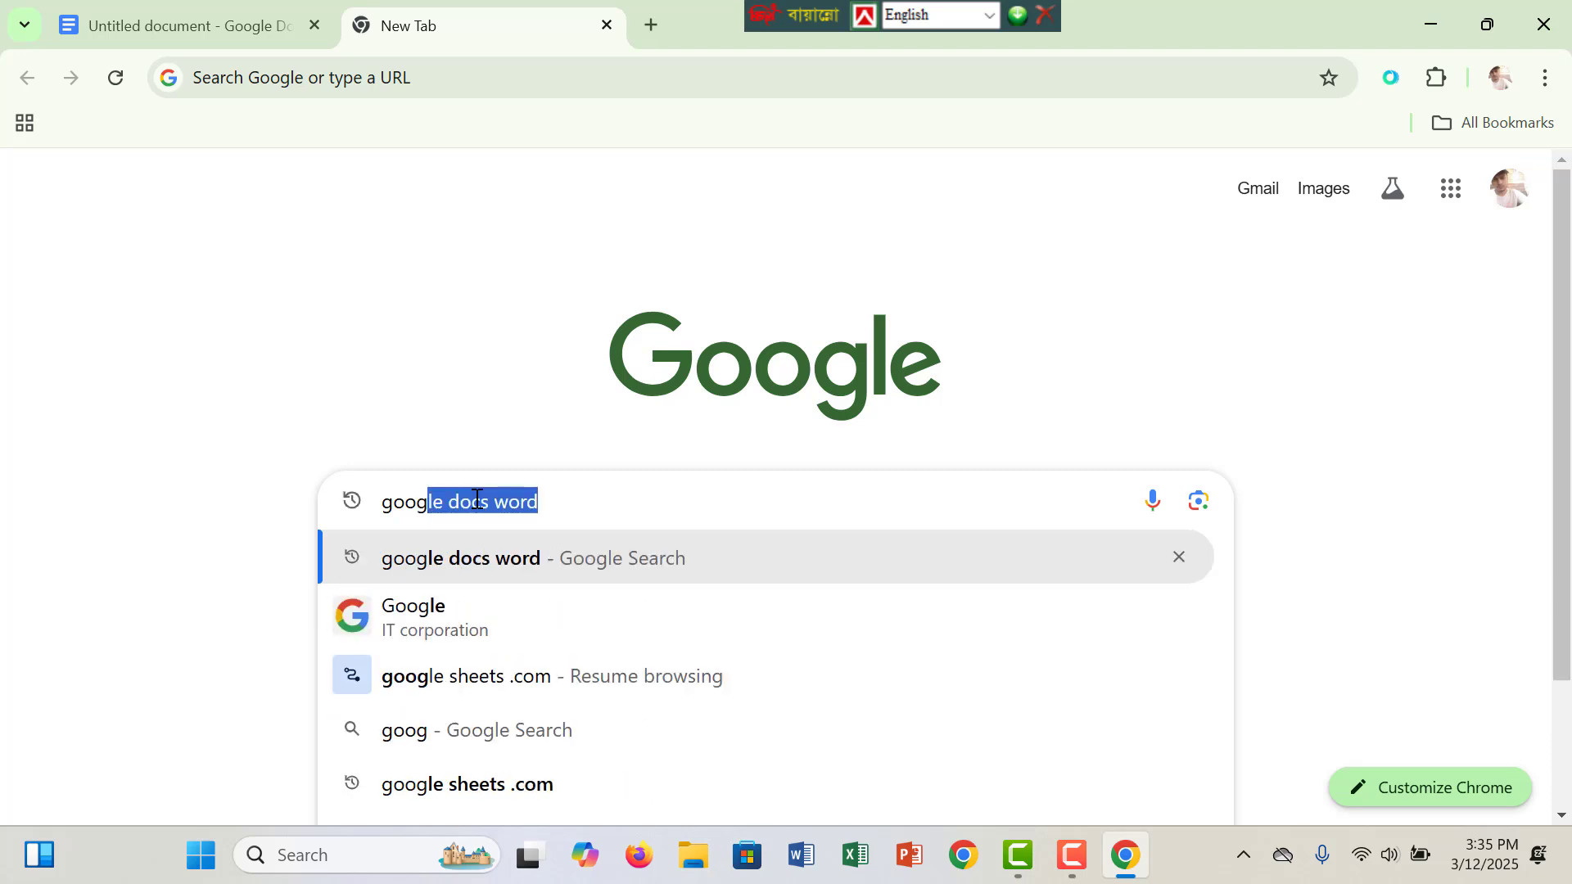
type("le")
key("BackSpace")
type("d")
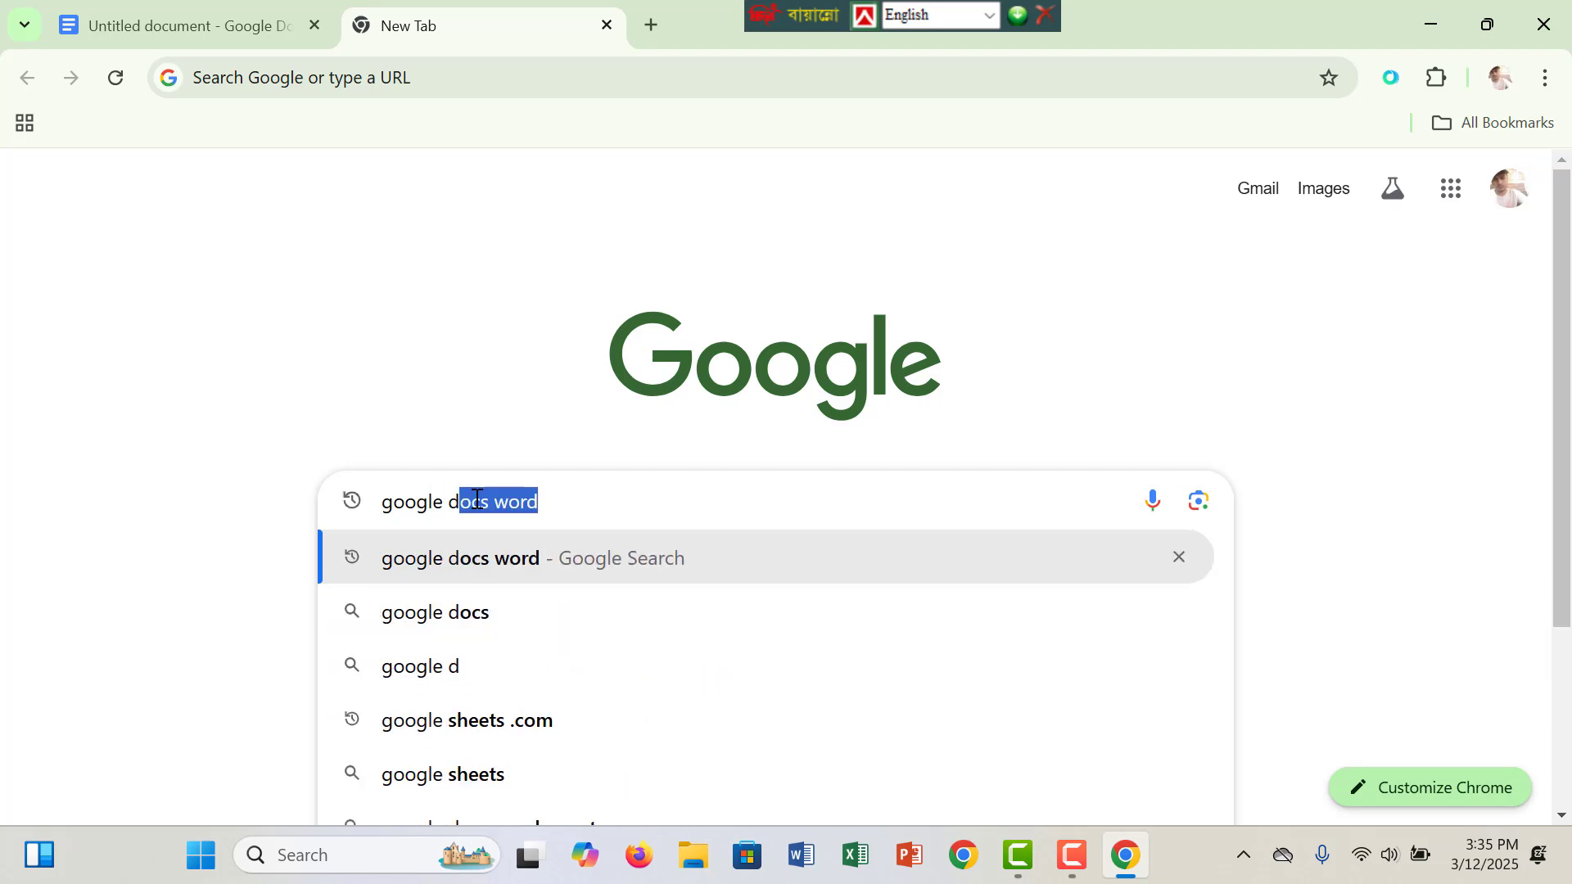
type("rive.oc")
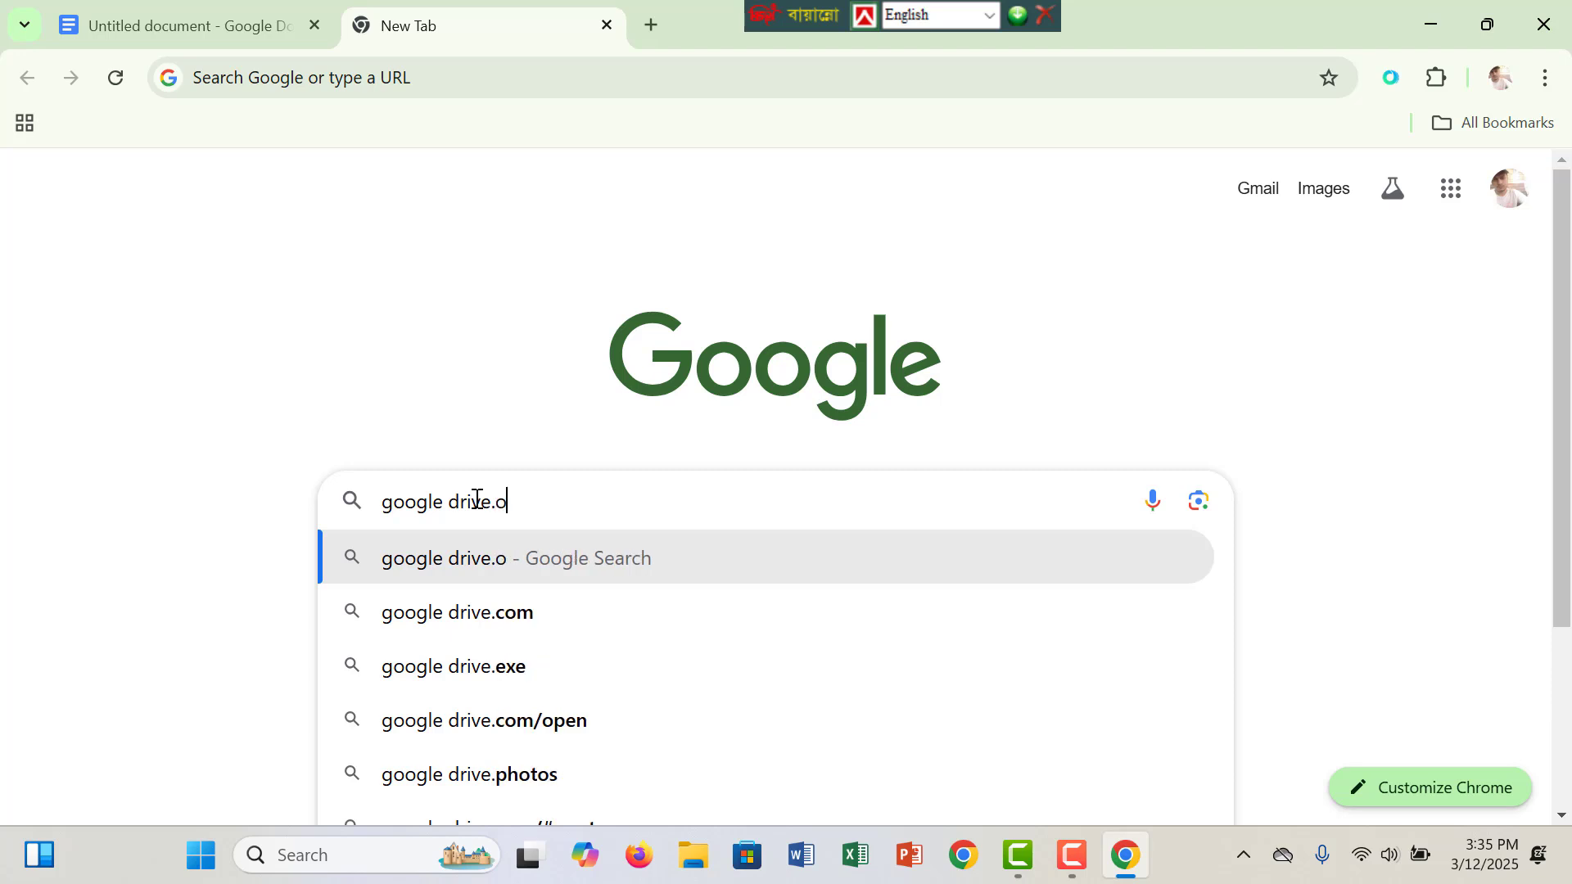
key("BackSpace")
key("BackSpace")
type("com")
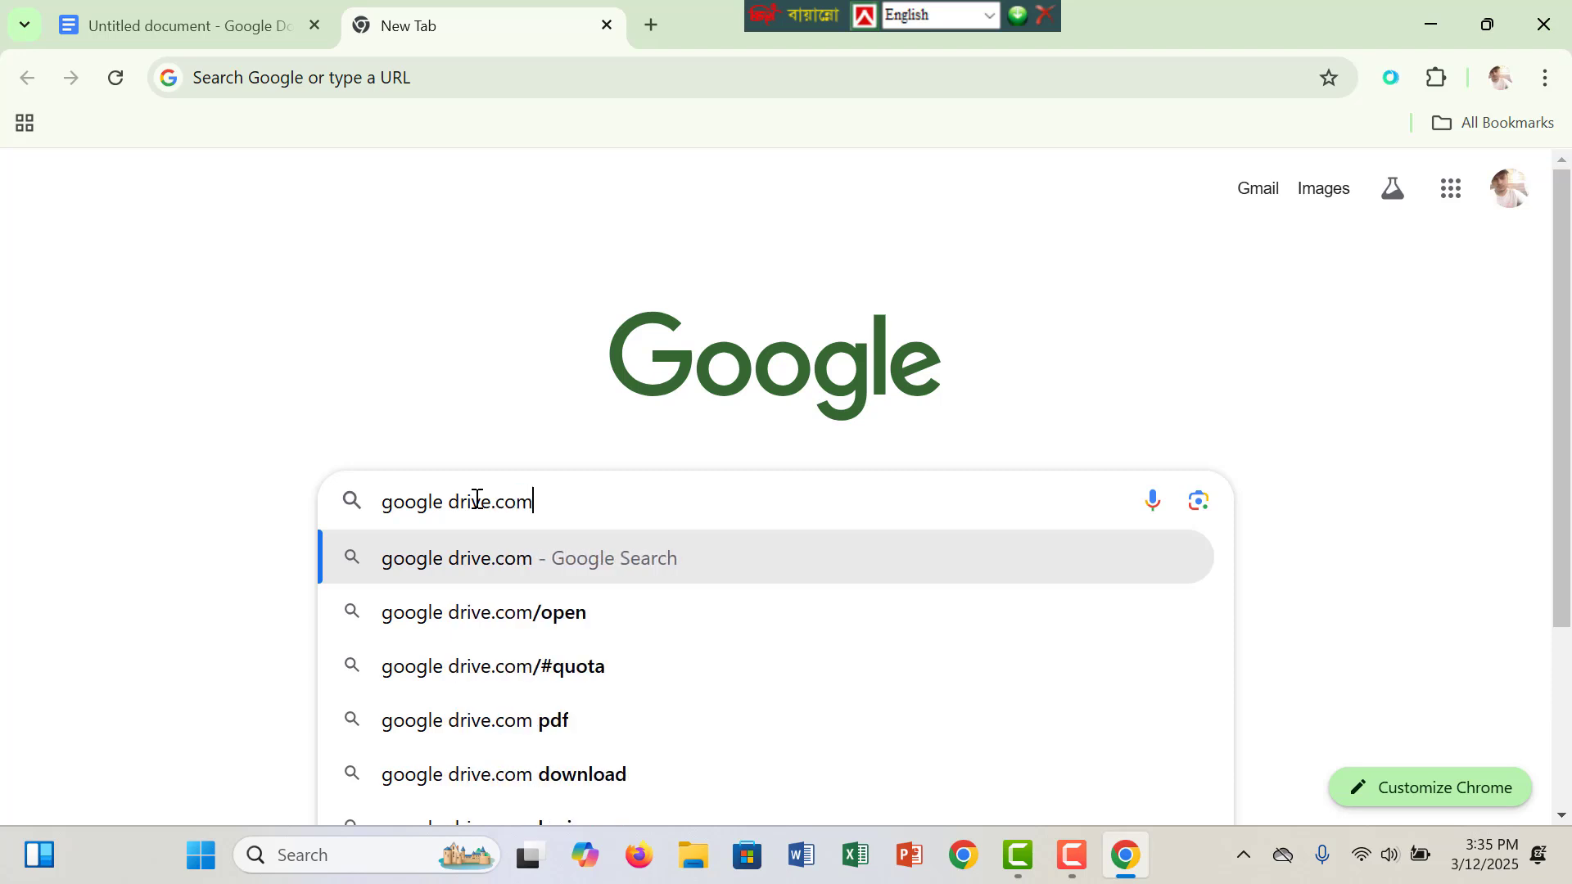
key("Return")
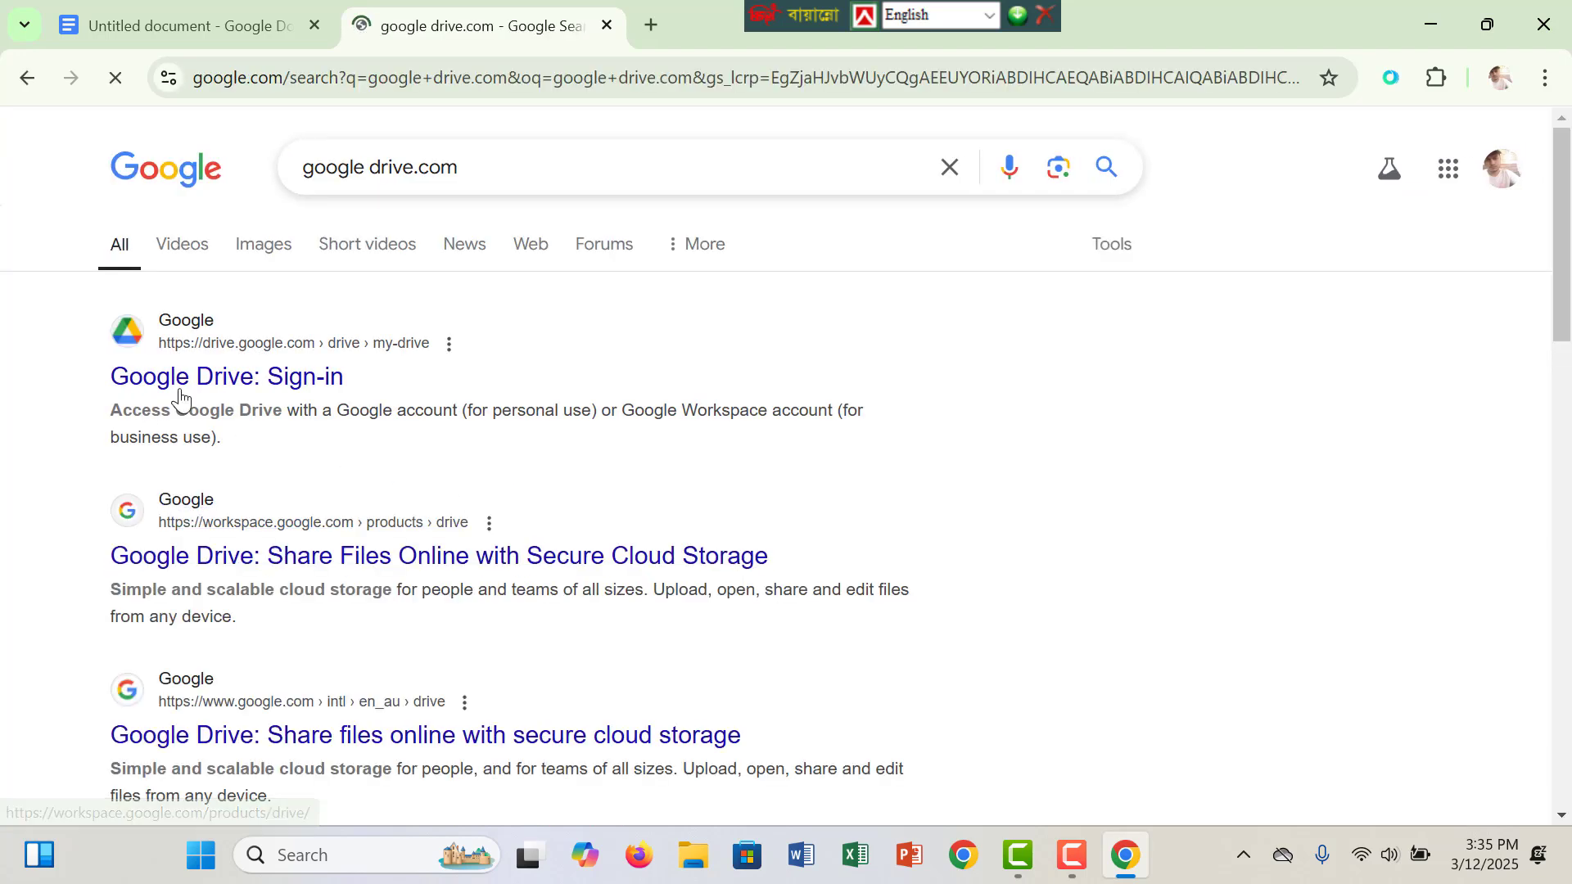
left_click(194, 378)
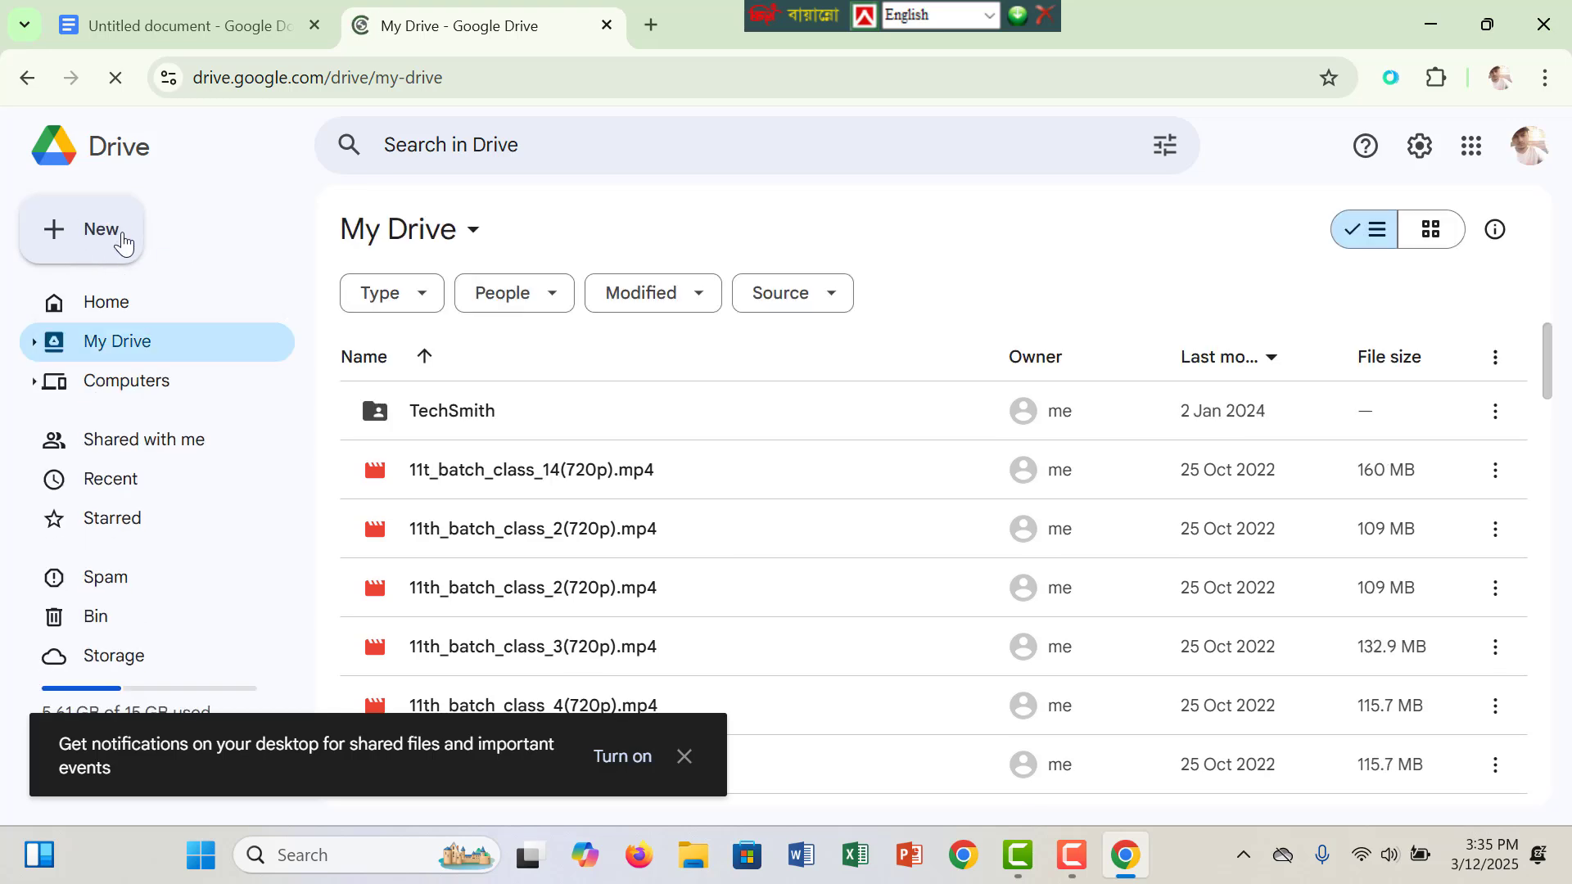
left_click(102, 233)
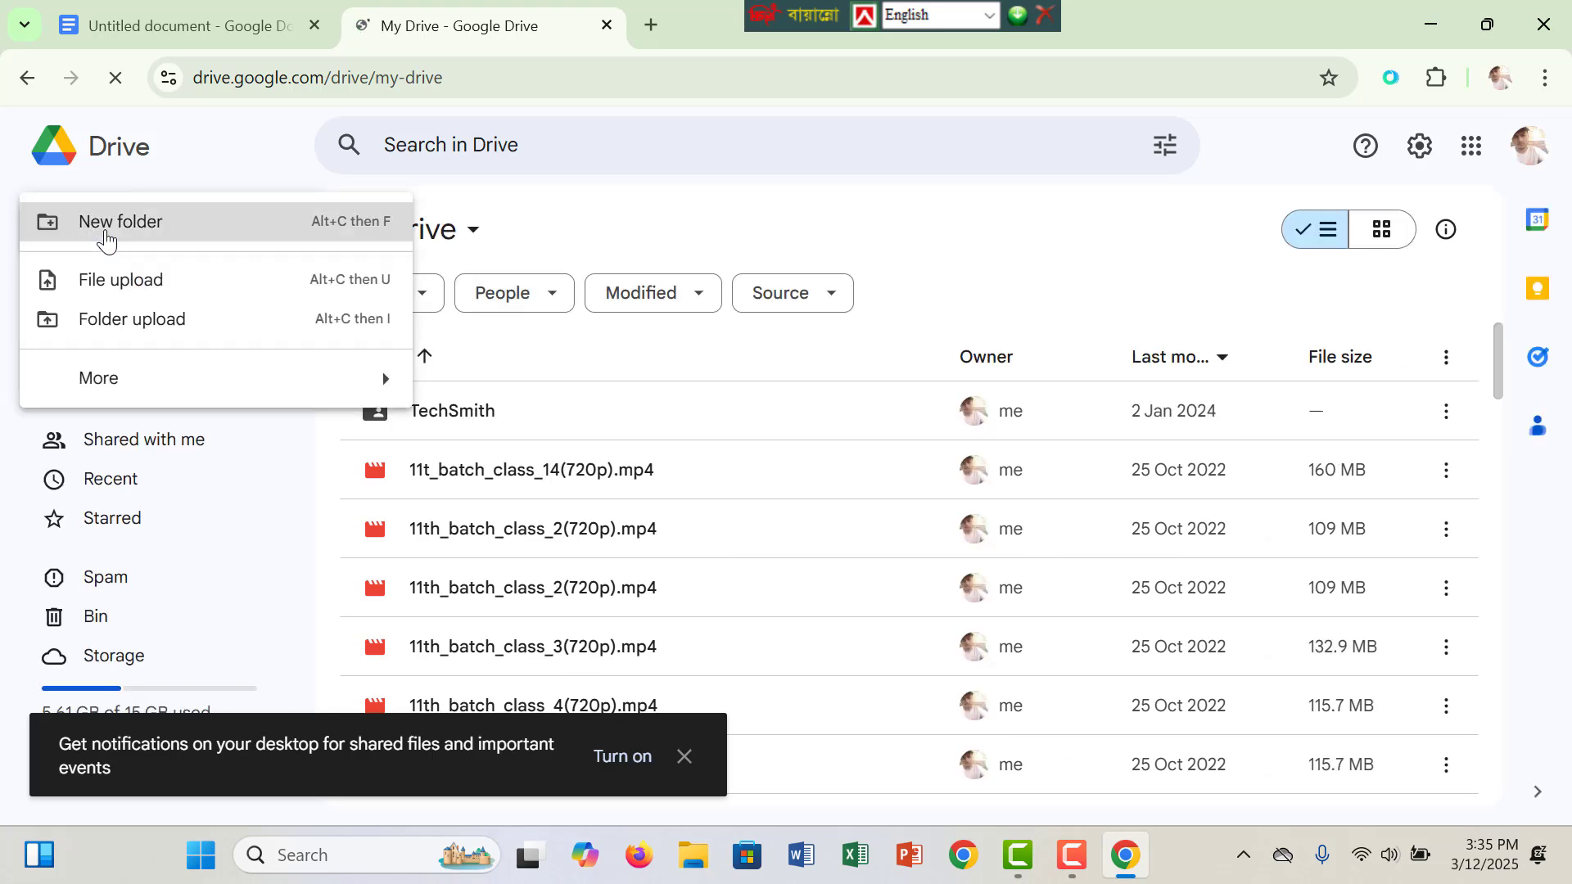
left_click(106, 239)
left_click(107, 239)
left_click(105, 233)
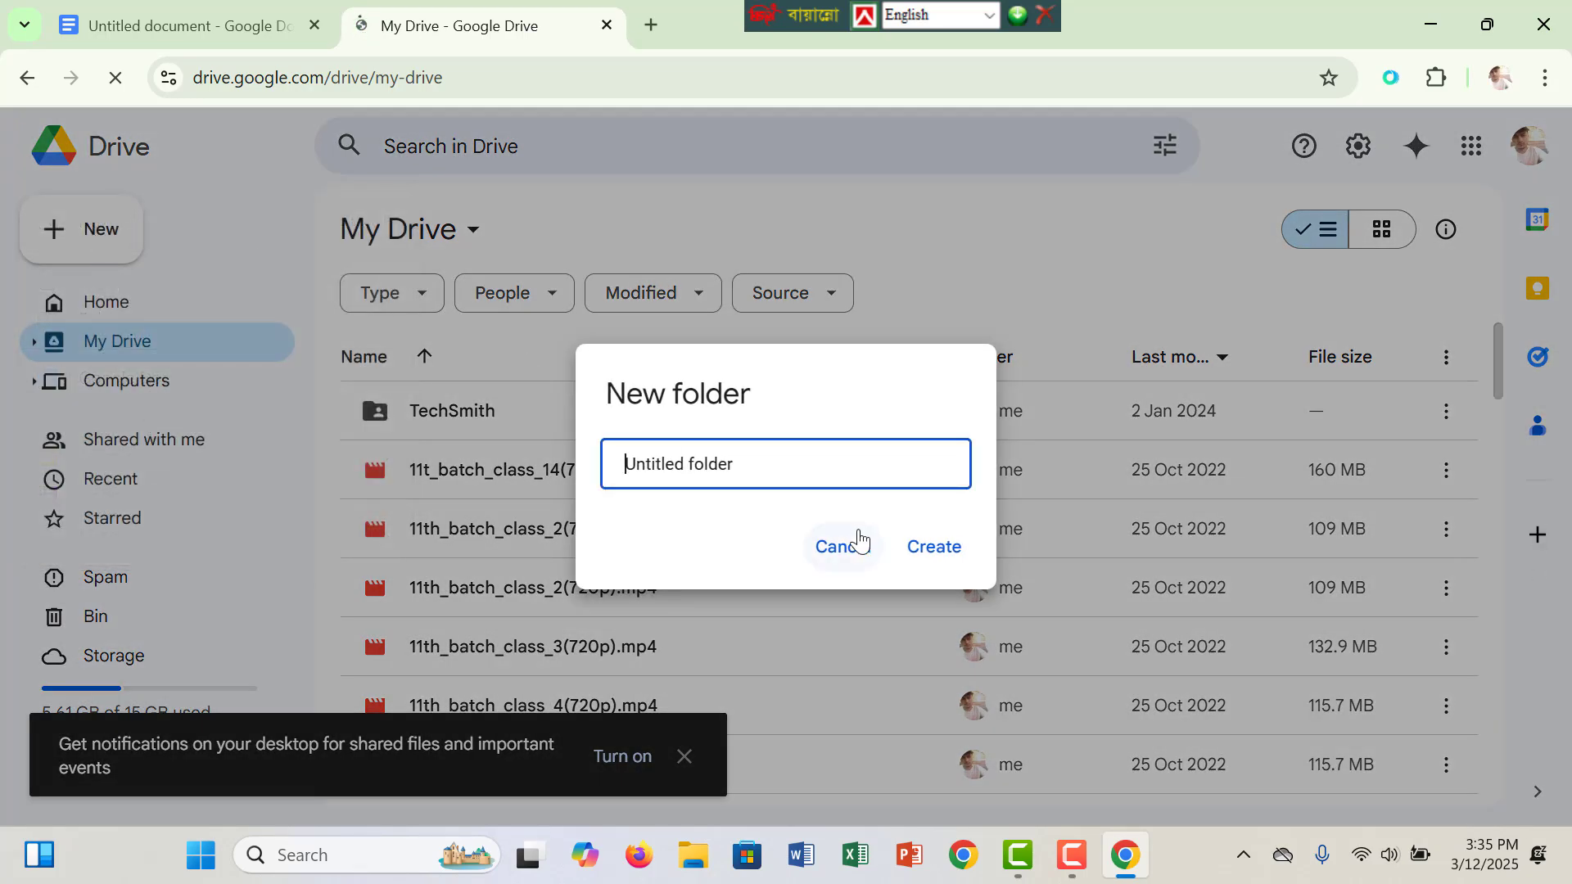
left_click(846, 548)
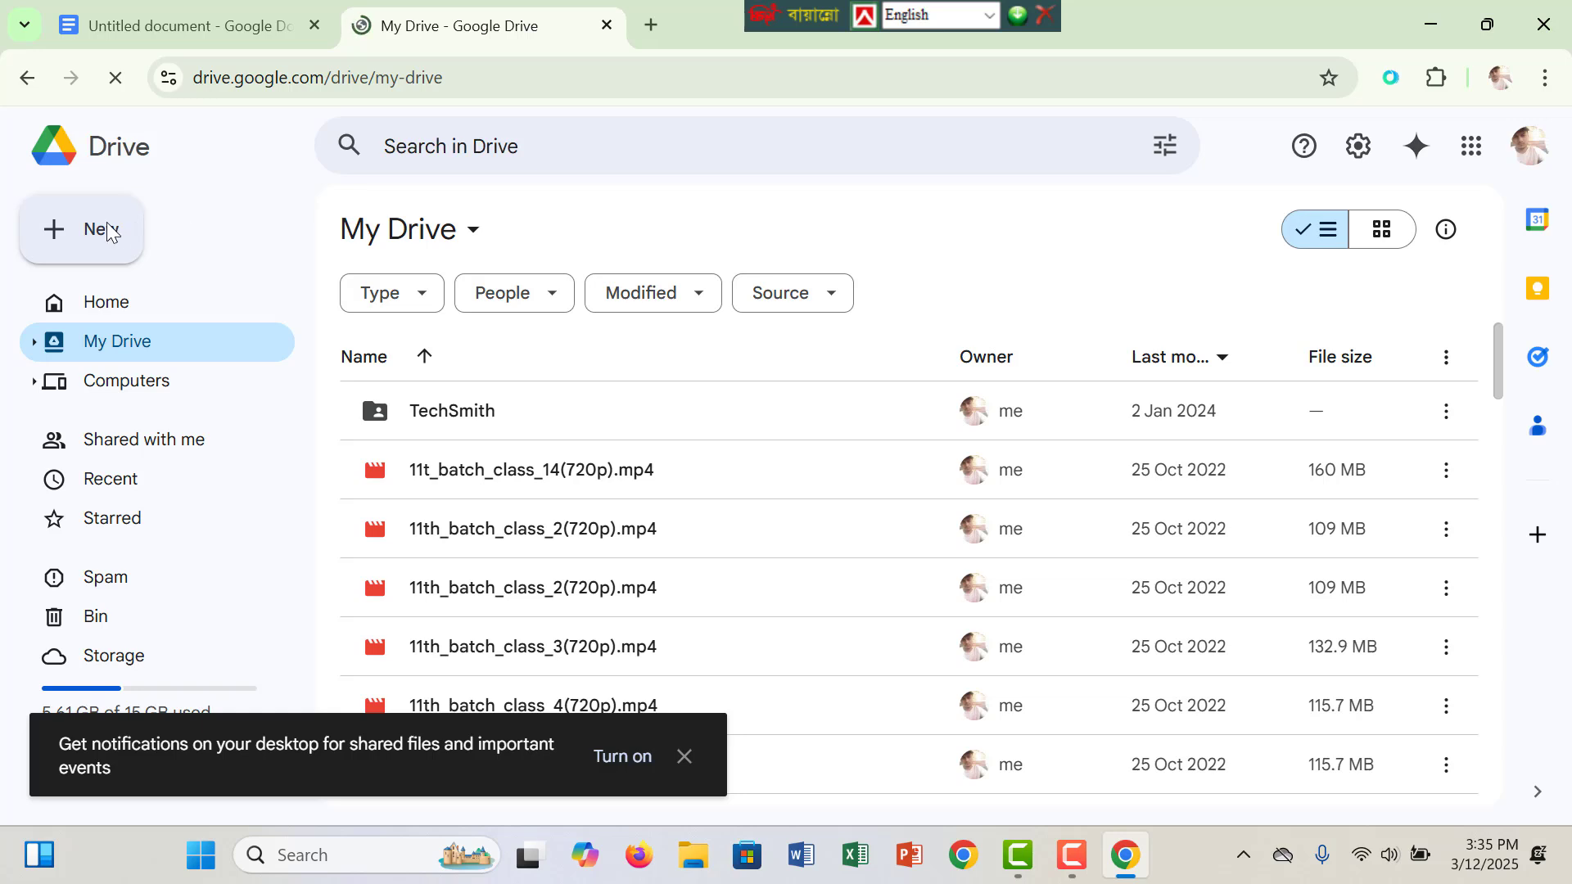
Create a new Google Sheets spreadsheet from My Drive
left_click(110, 237)
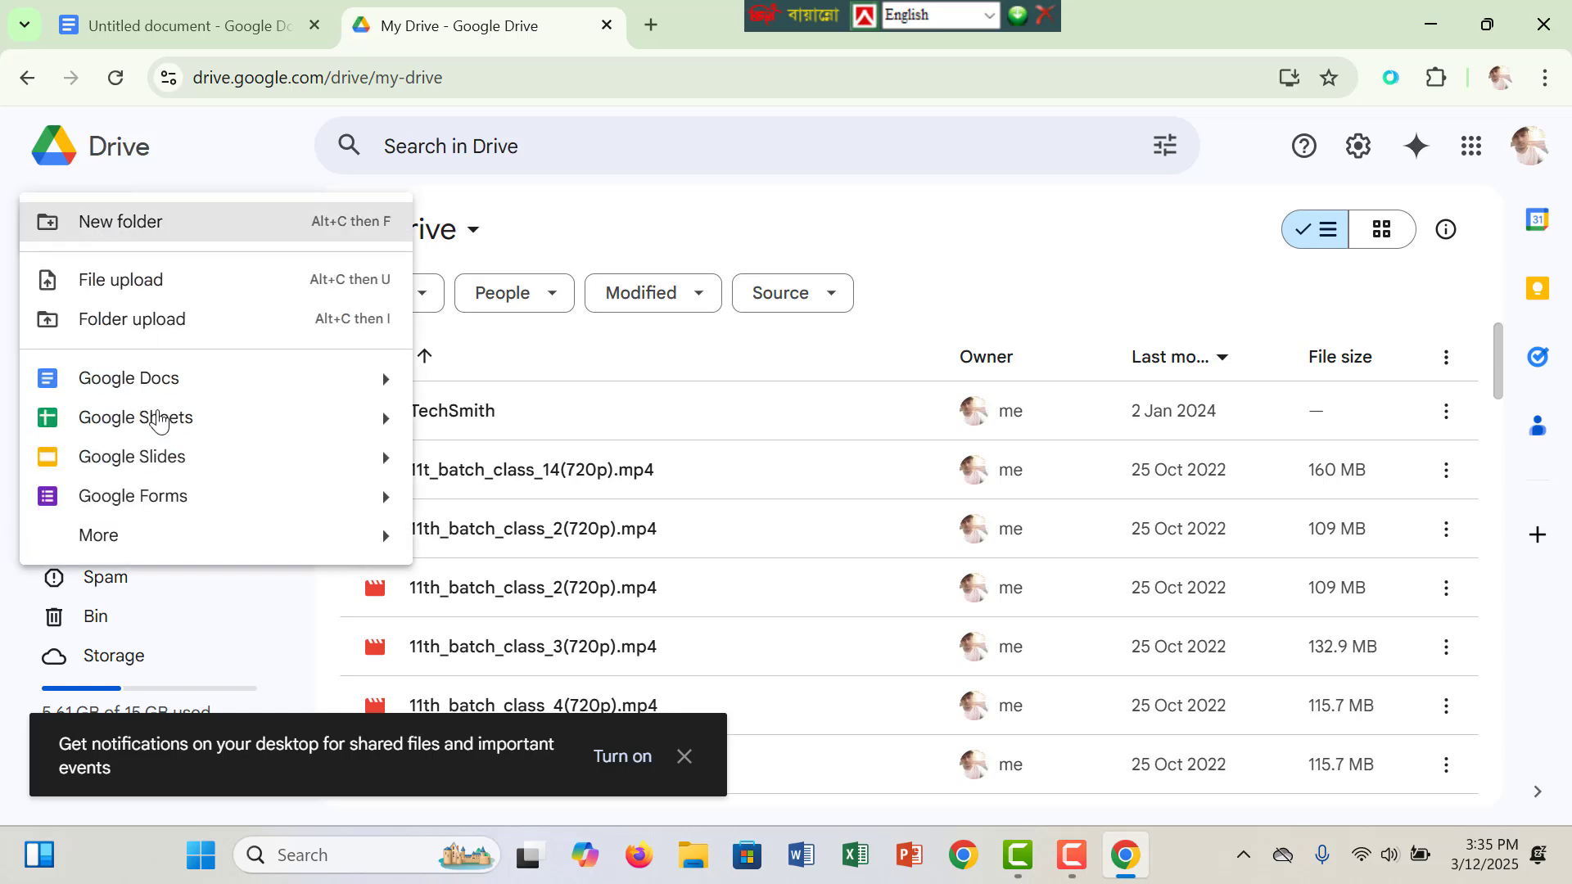
left_click(160, 419)
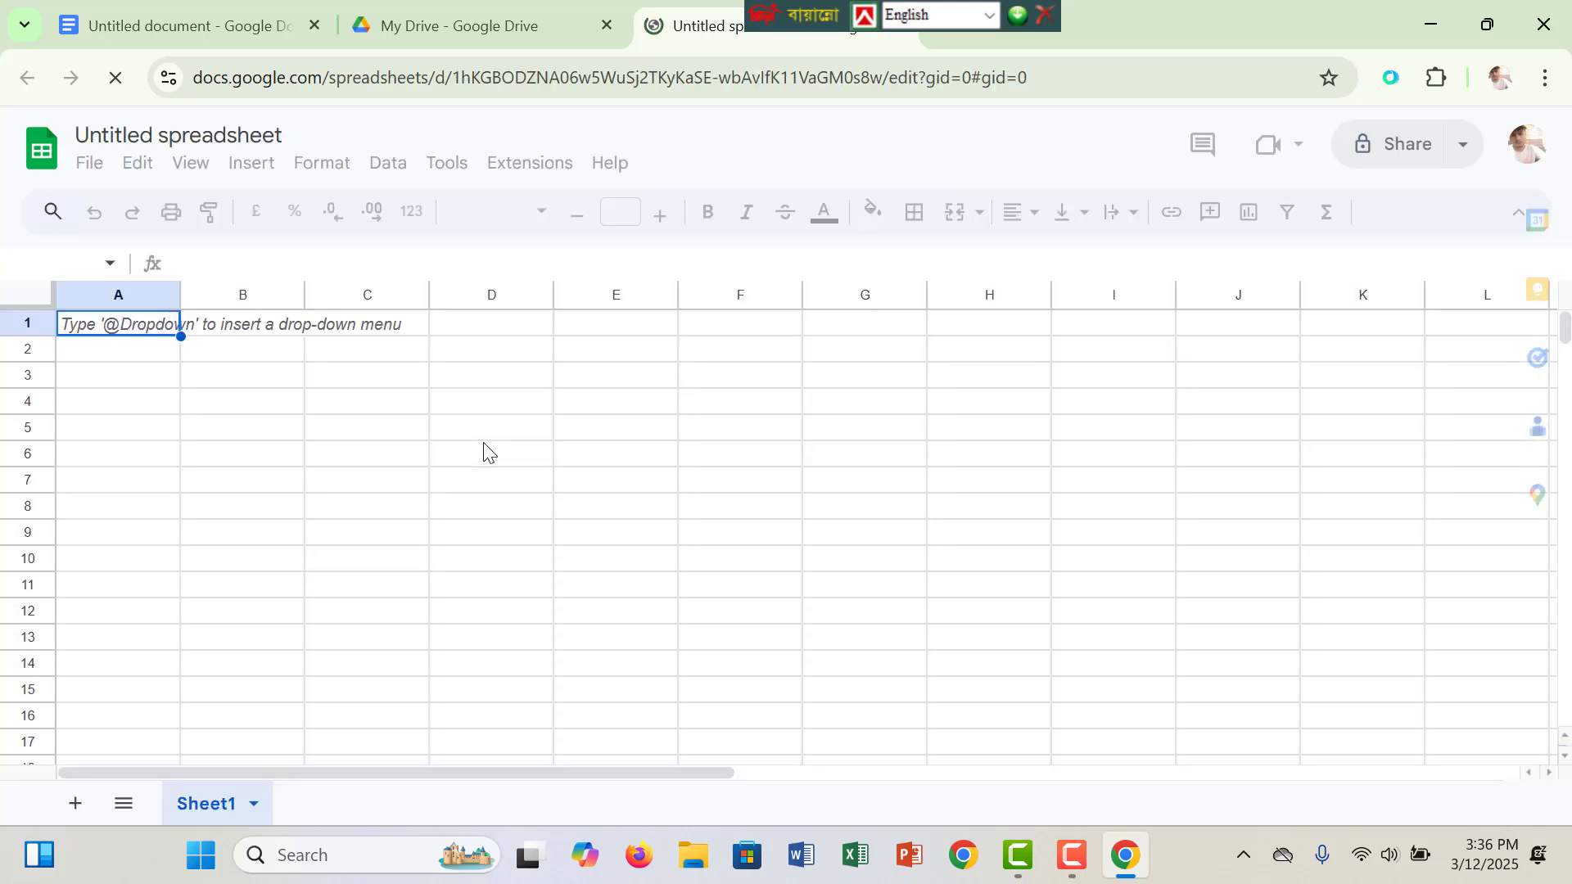
double_click(397, 324)
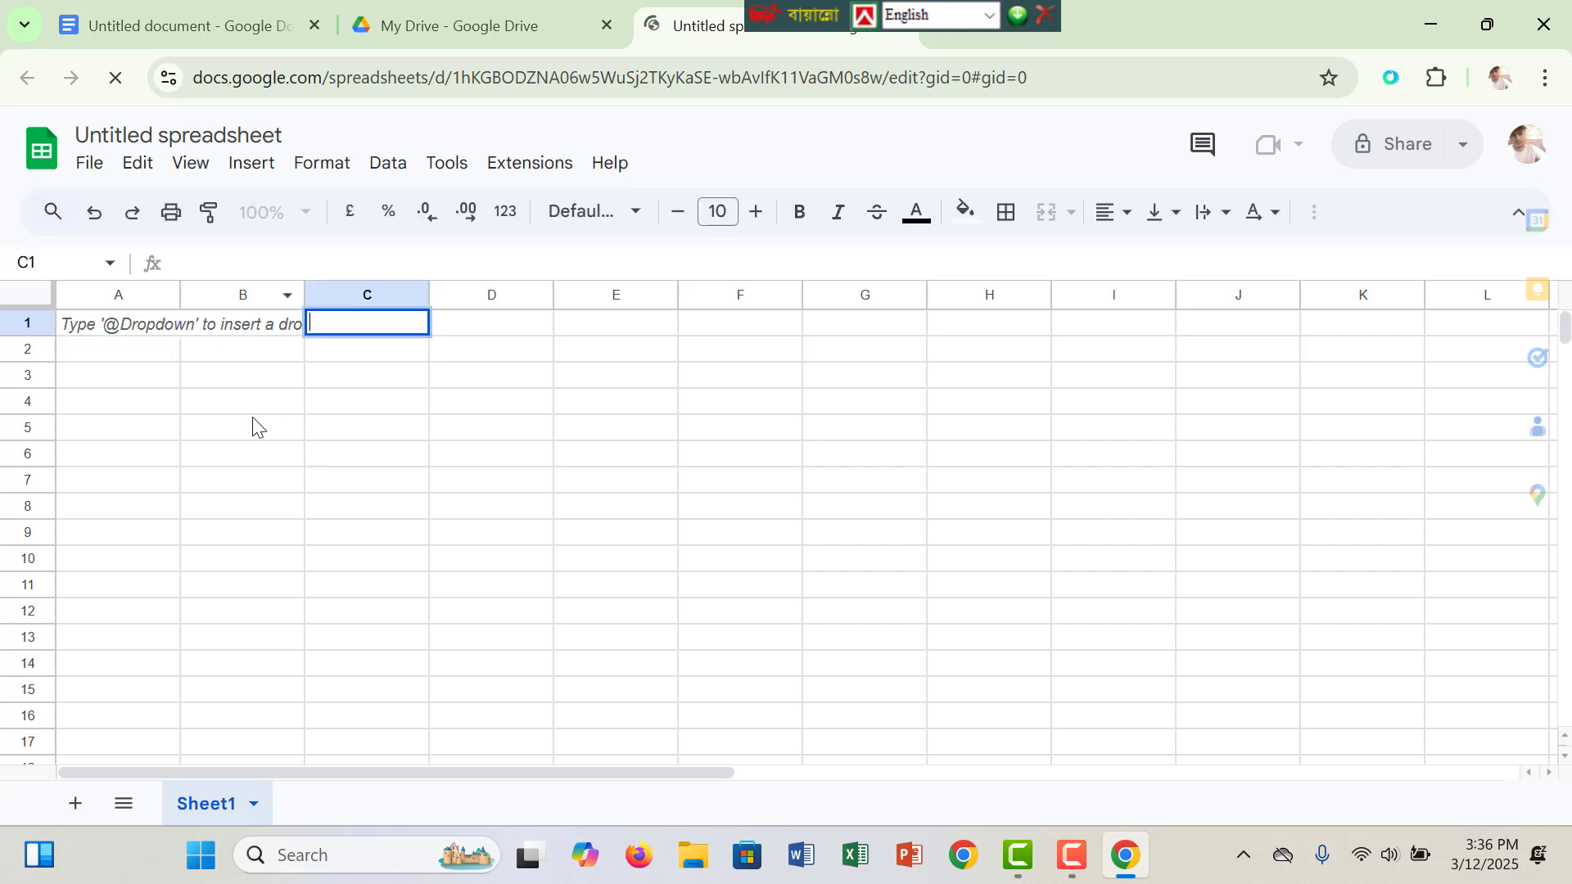
double_click(86, 324)
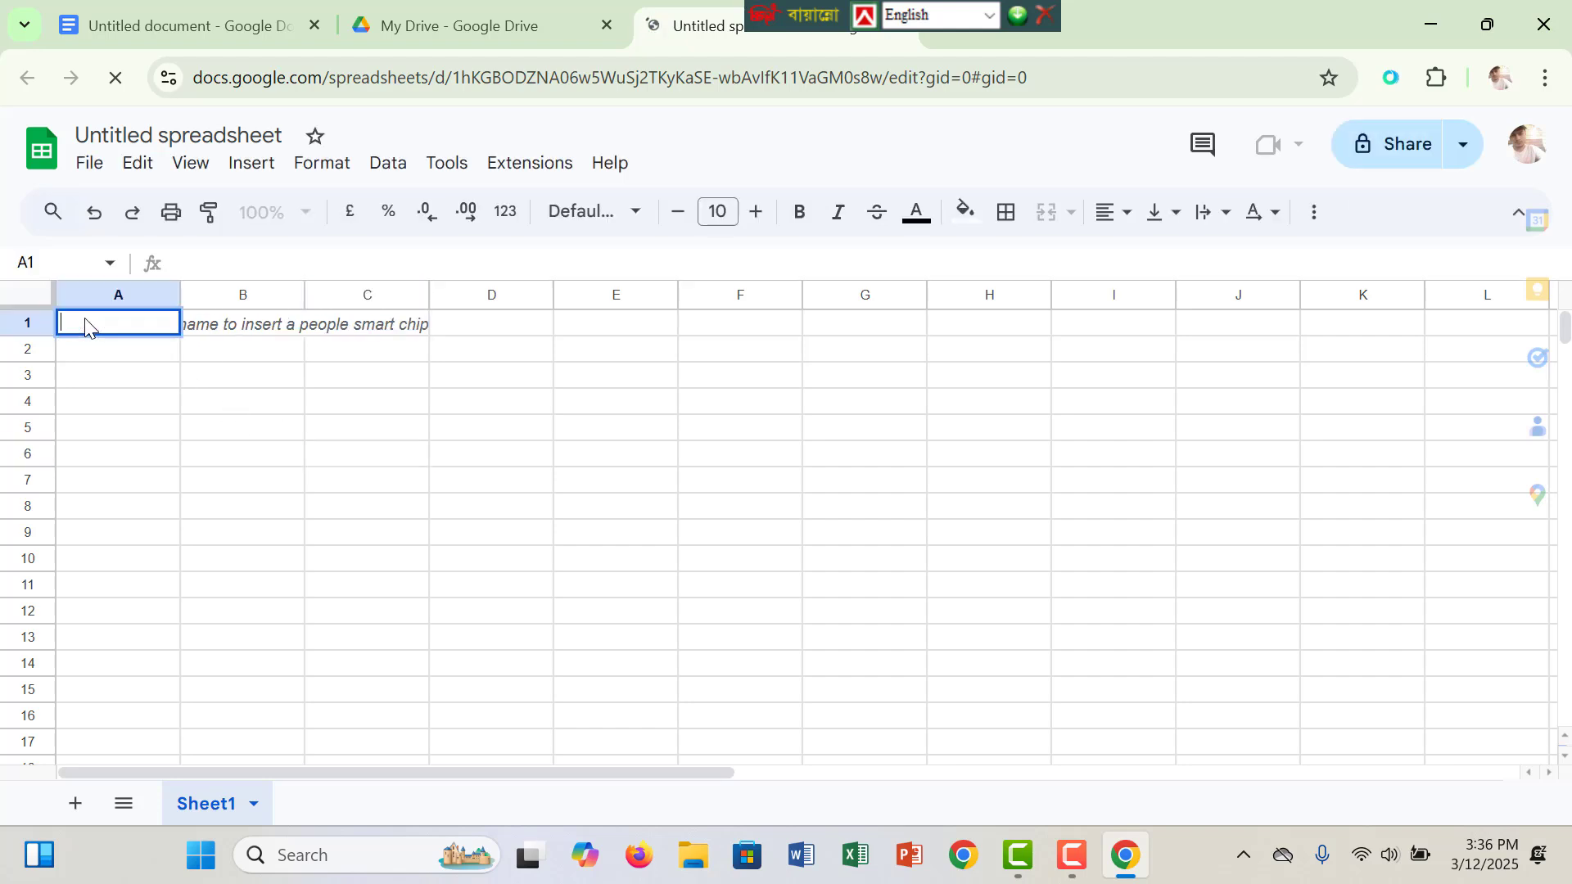
left_click(249, 332)
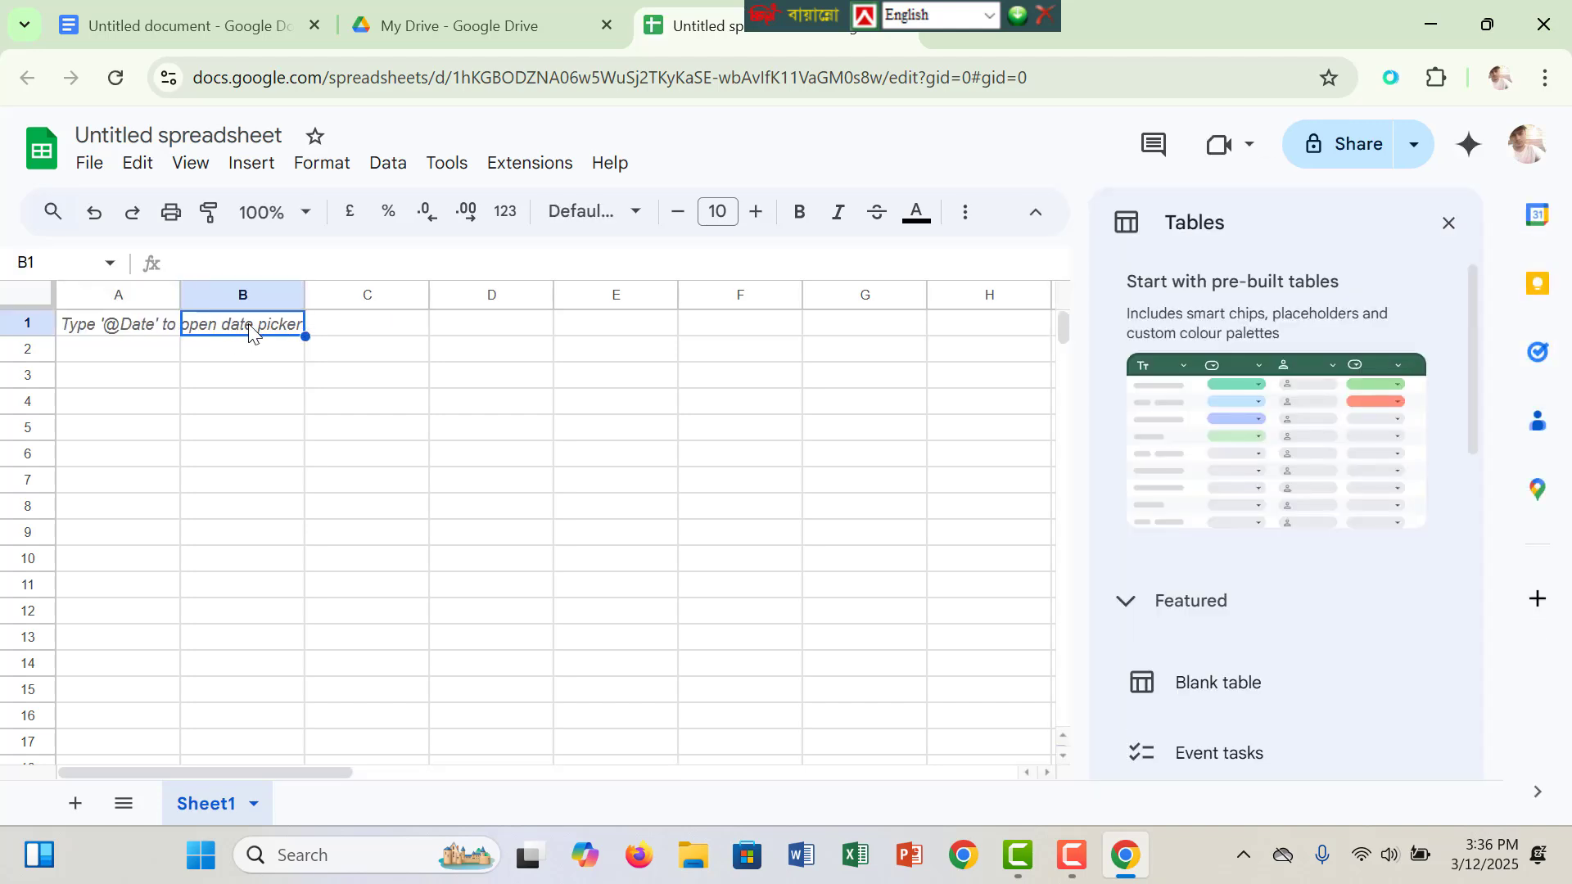
left_click(215, 485)
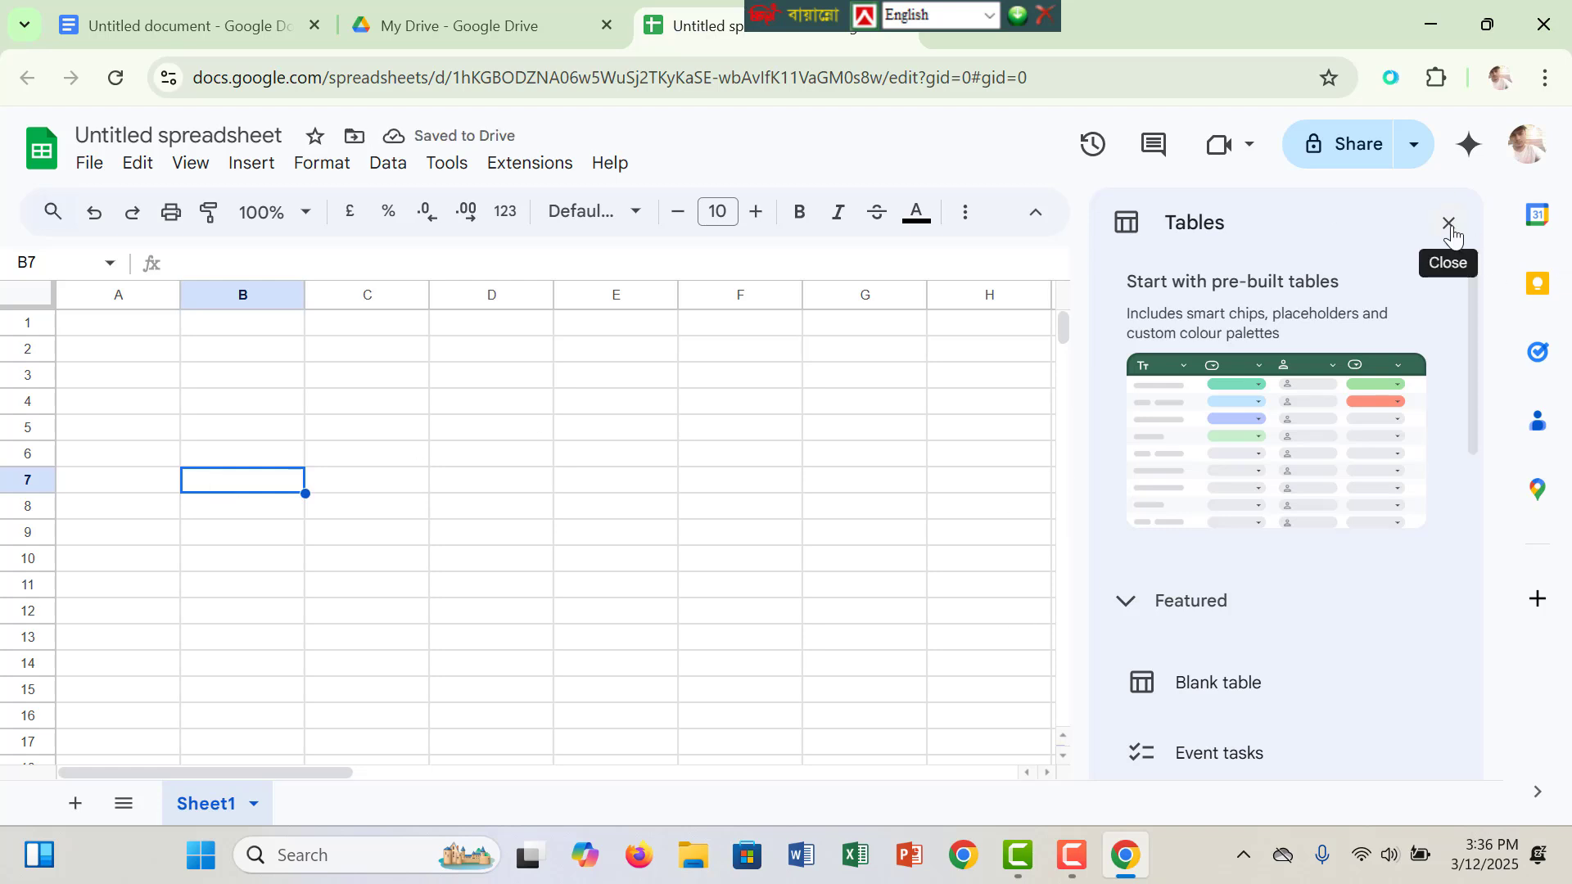
Merge cells D1:F2 of the blank sheet into a single cell
left_click(673, 352)
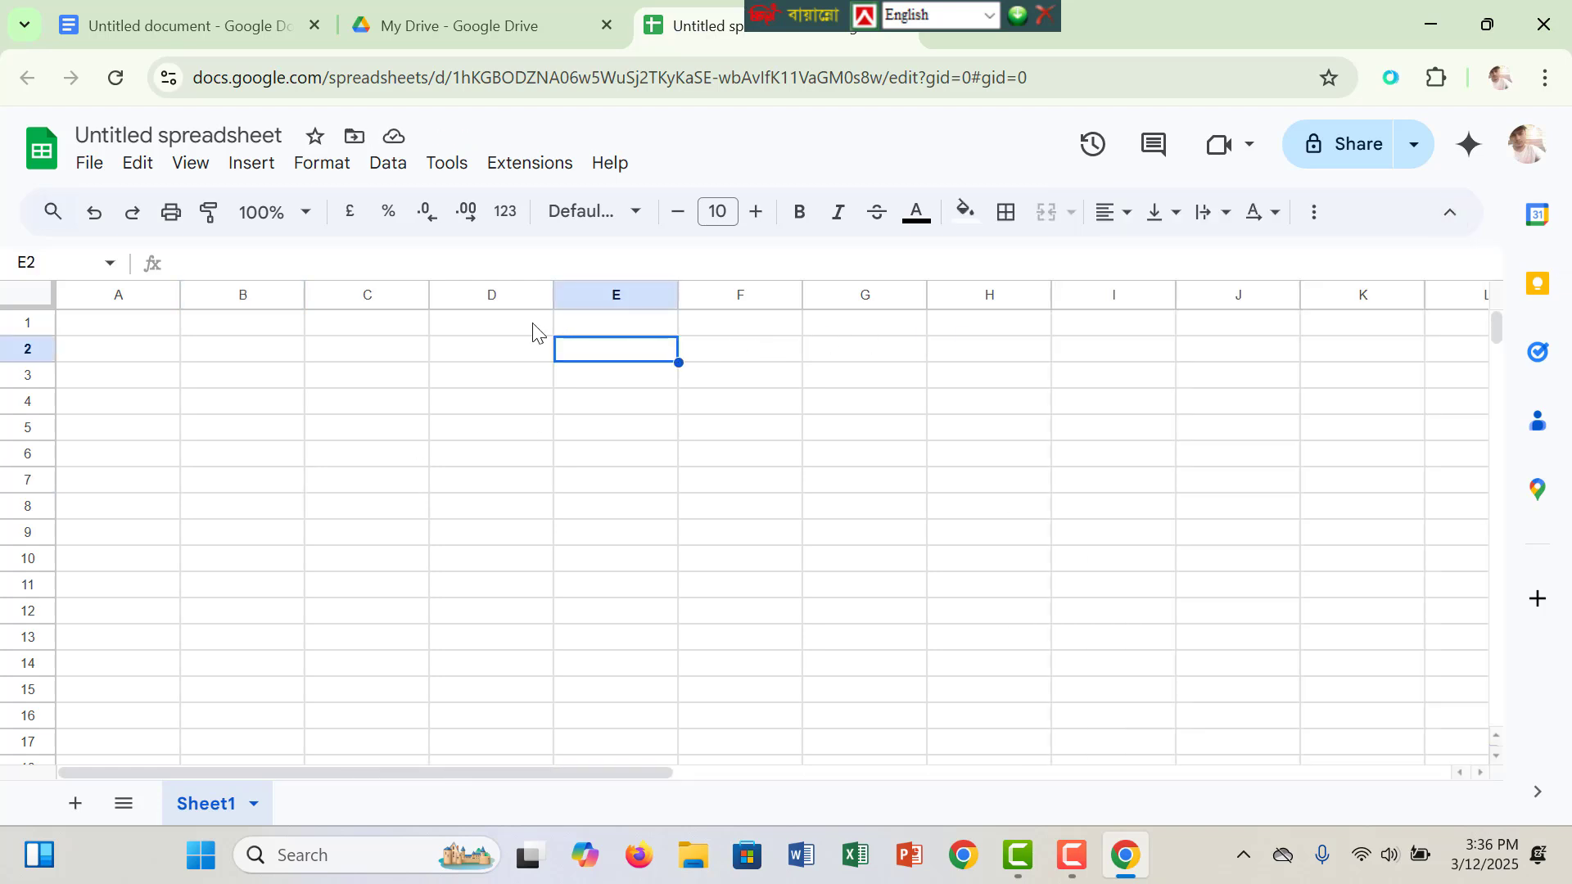
left_click_drag(500, 321, 733, 338)
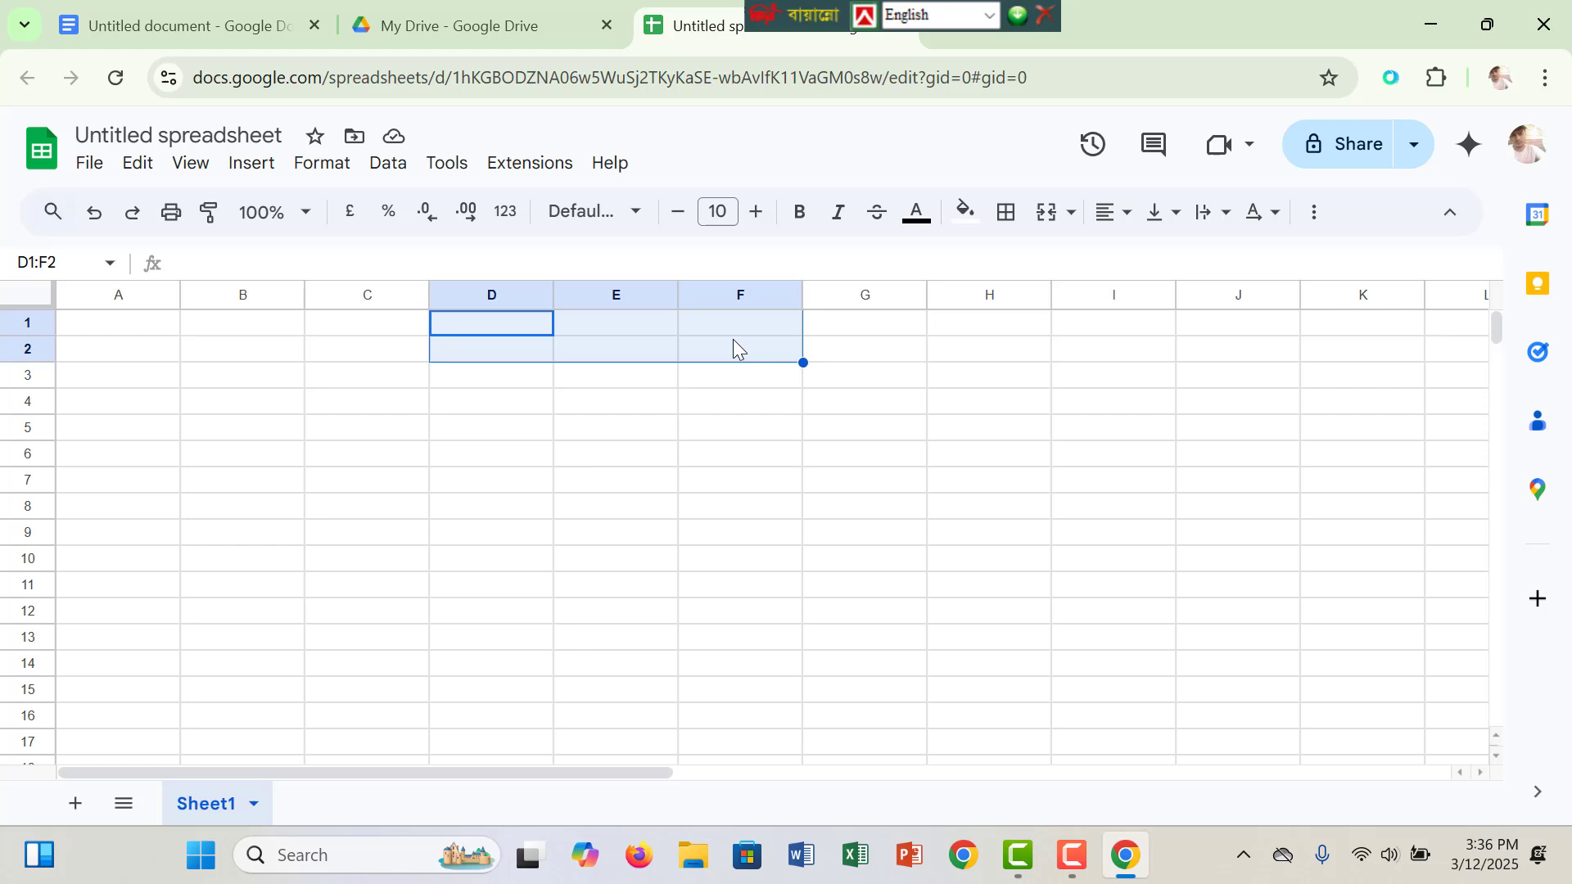
left_click(1042, 215)
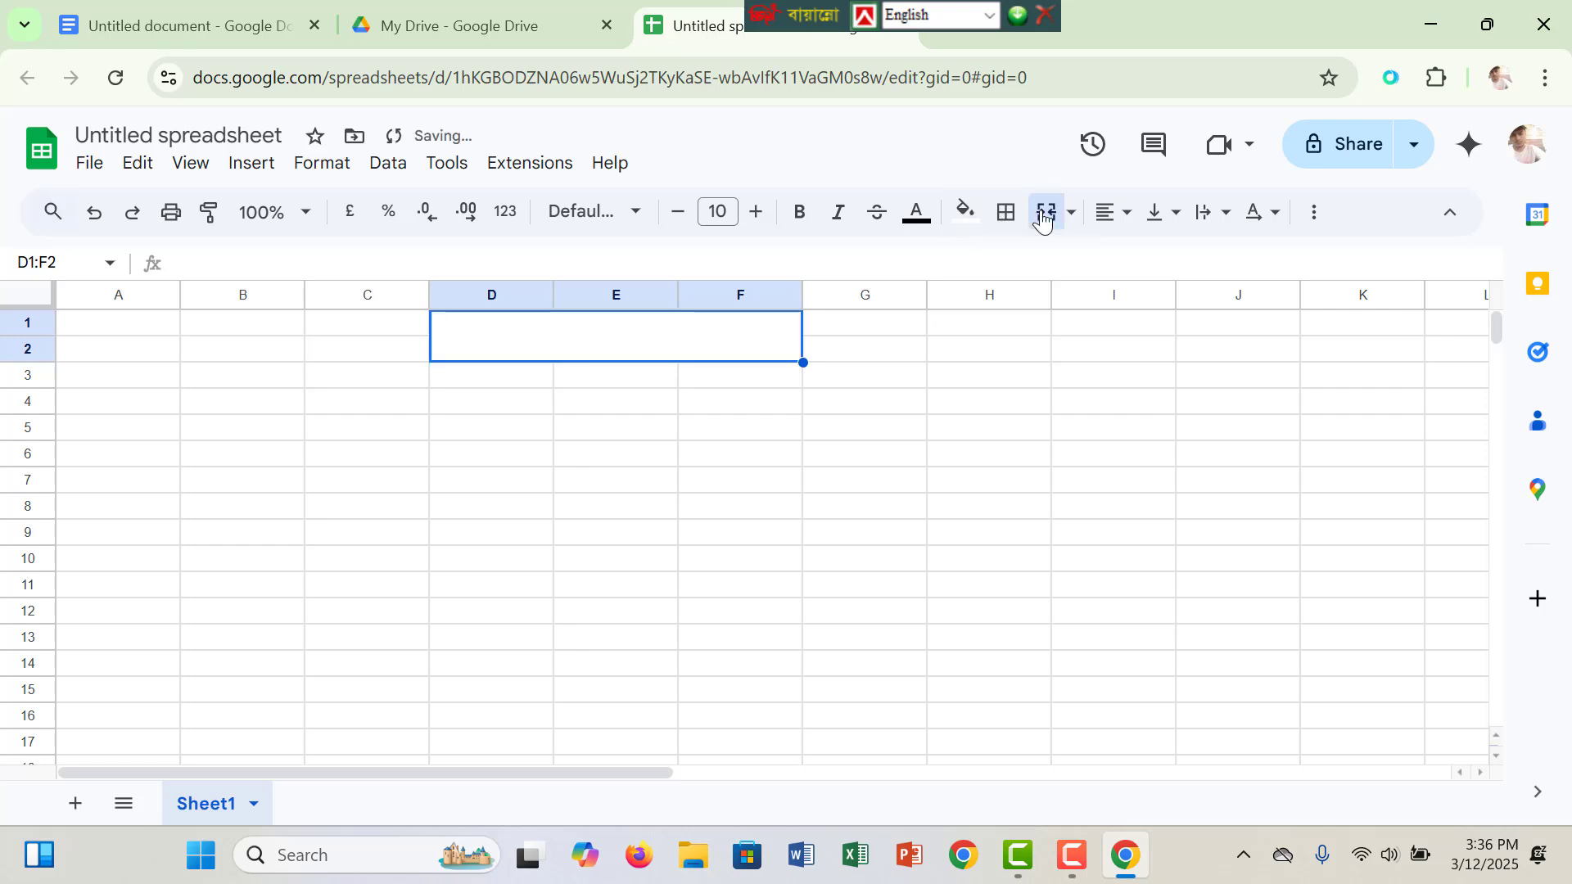
left_click(590, 483)
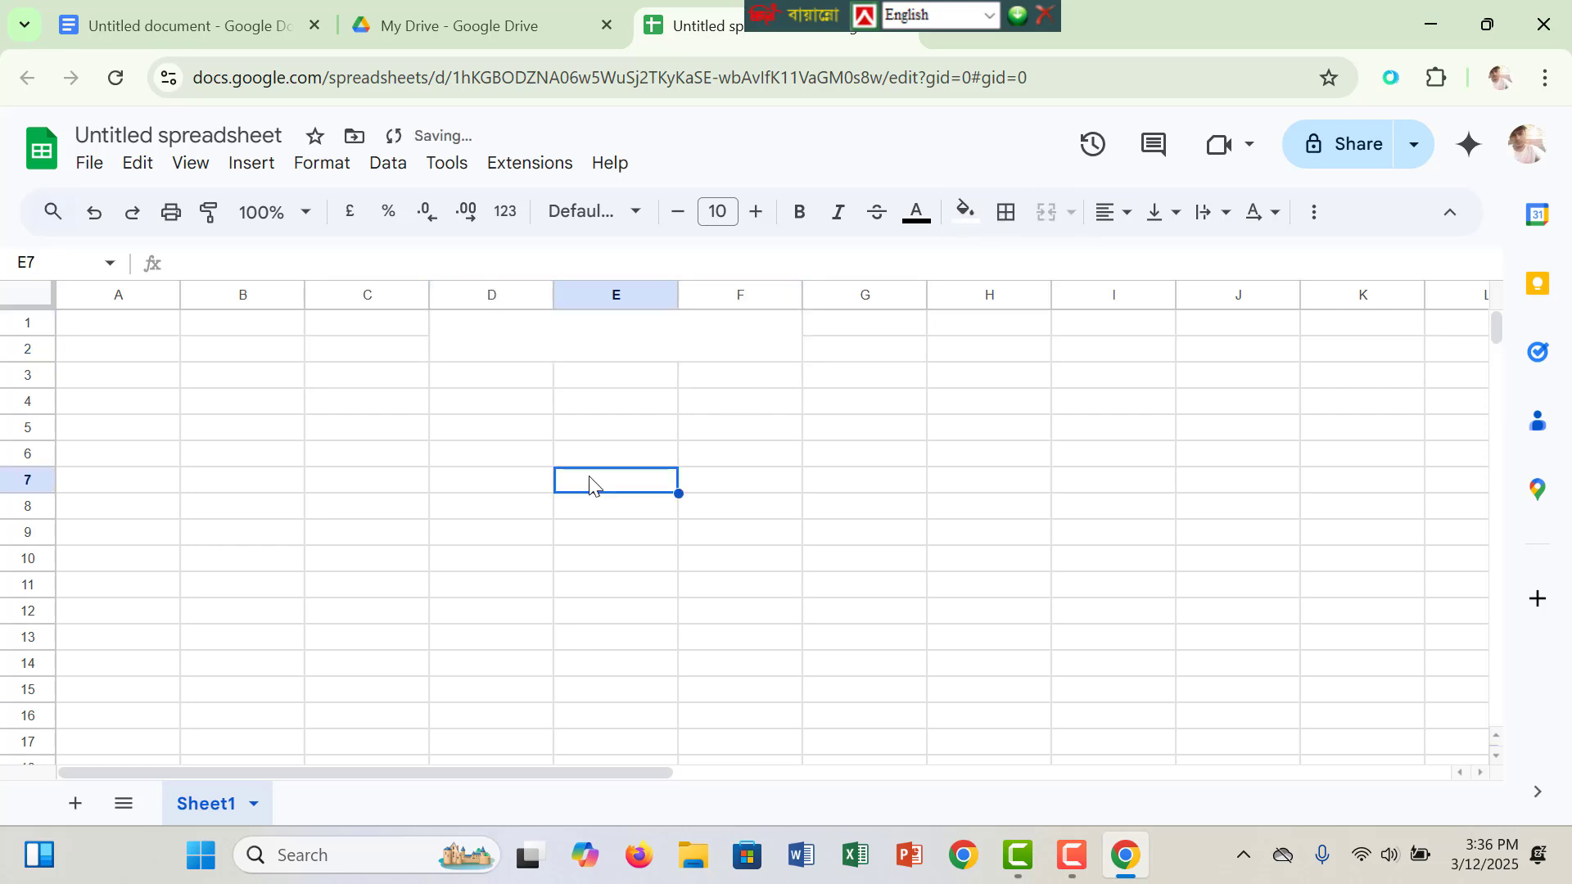
Copy the bold "Company Sheet provide" list item from the document into cell D1 of the spreadsheet
left_click(576, 349)
left_click(212, 17)
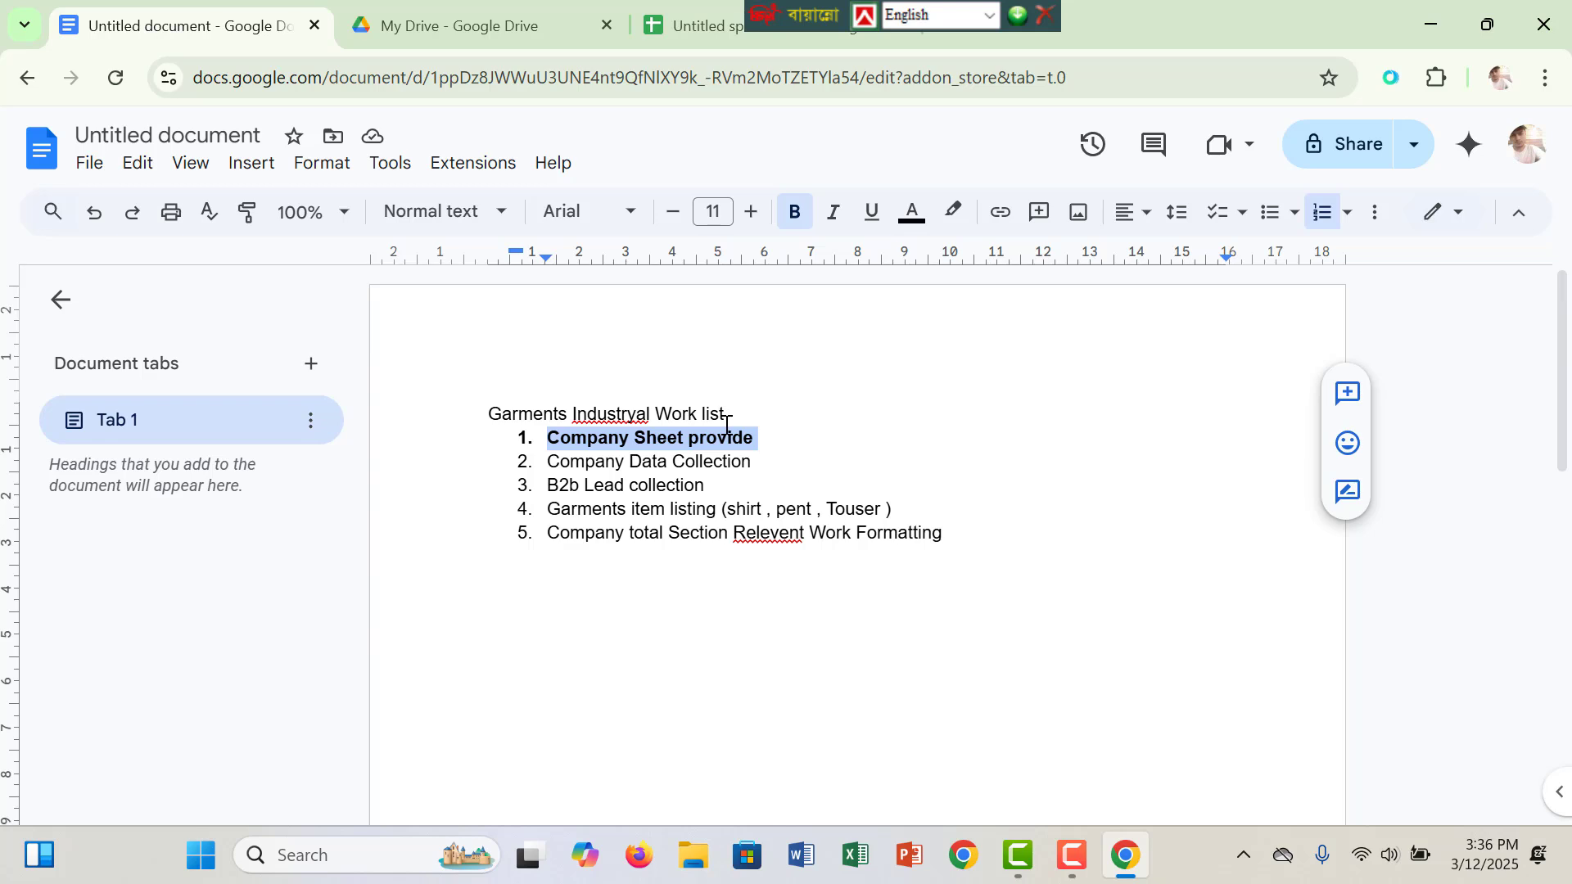
left_click(704, 18)
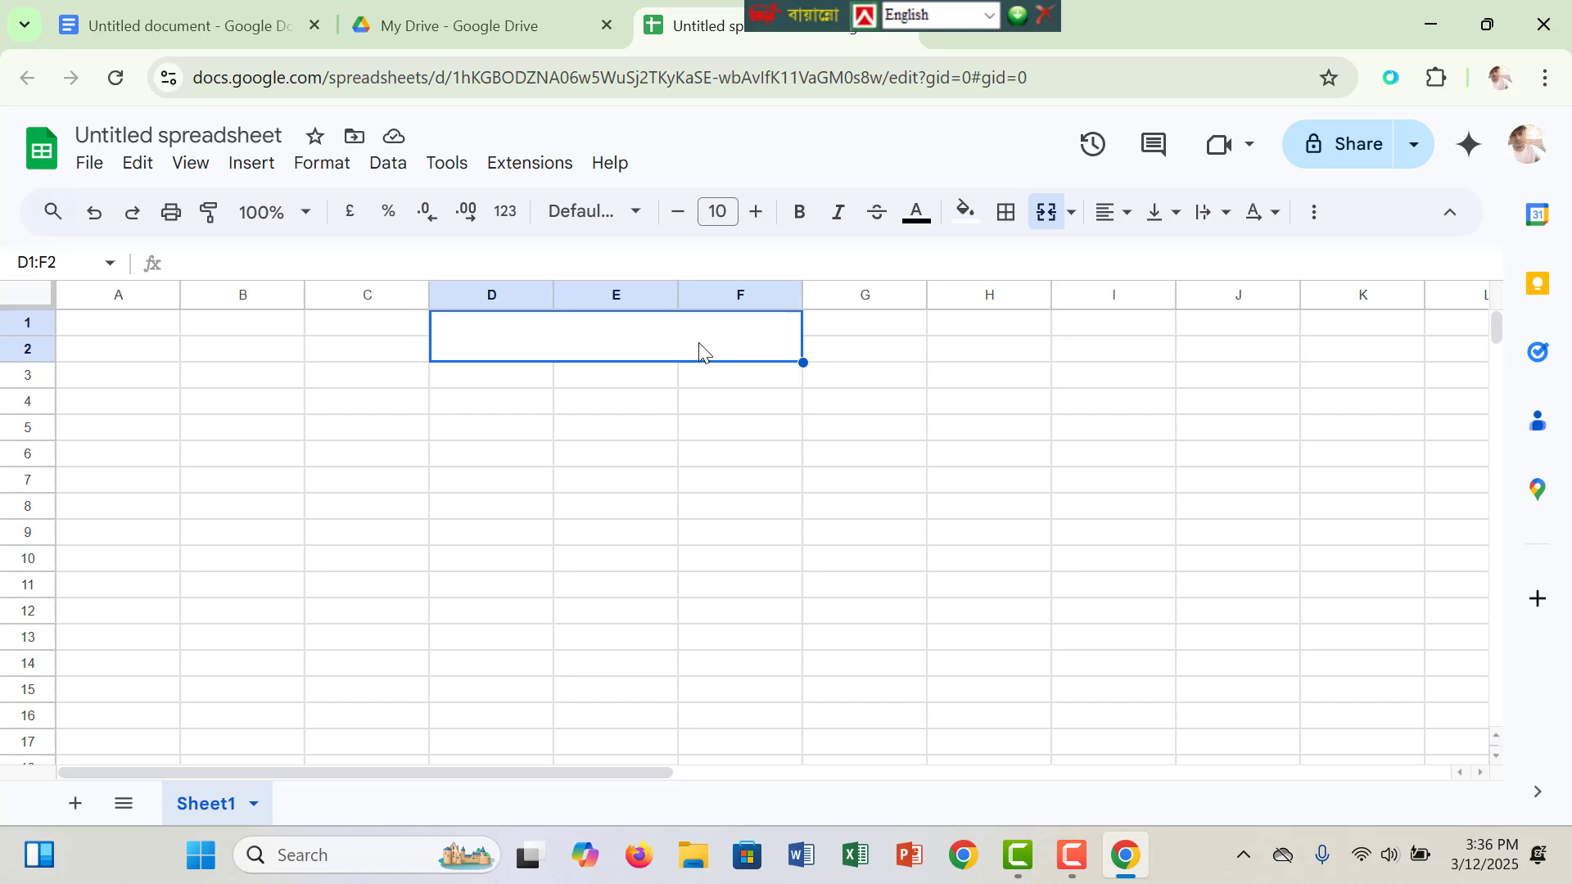
type("Company Sheet provide")
left_click(637, 488)
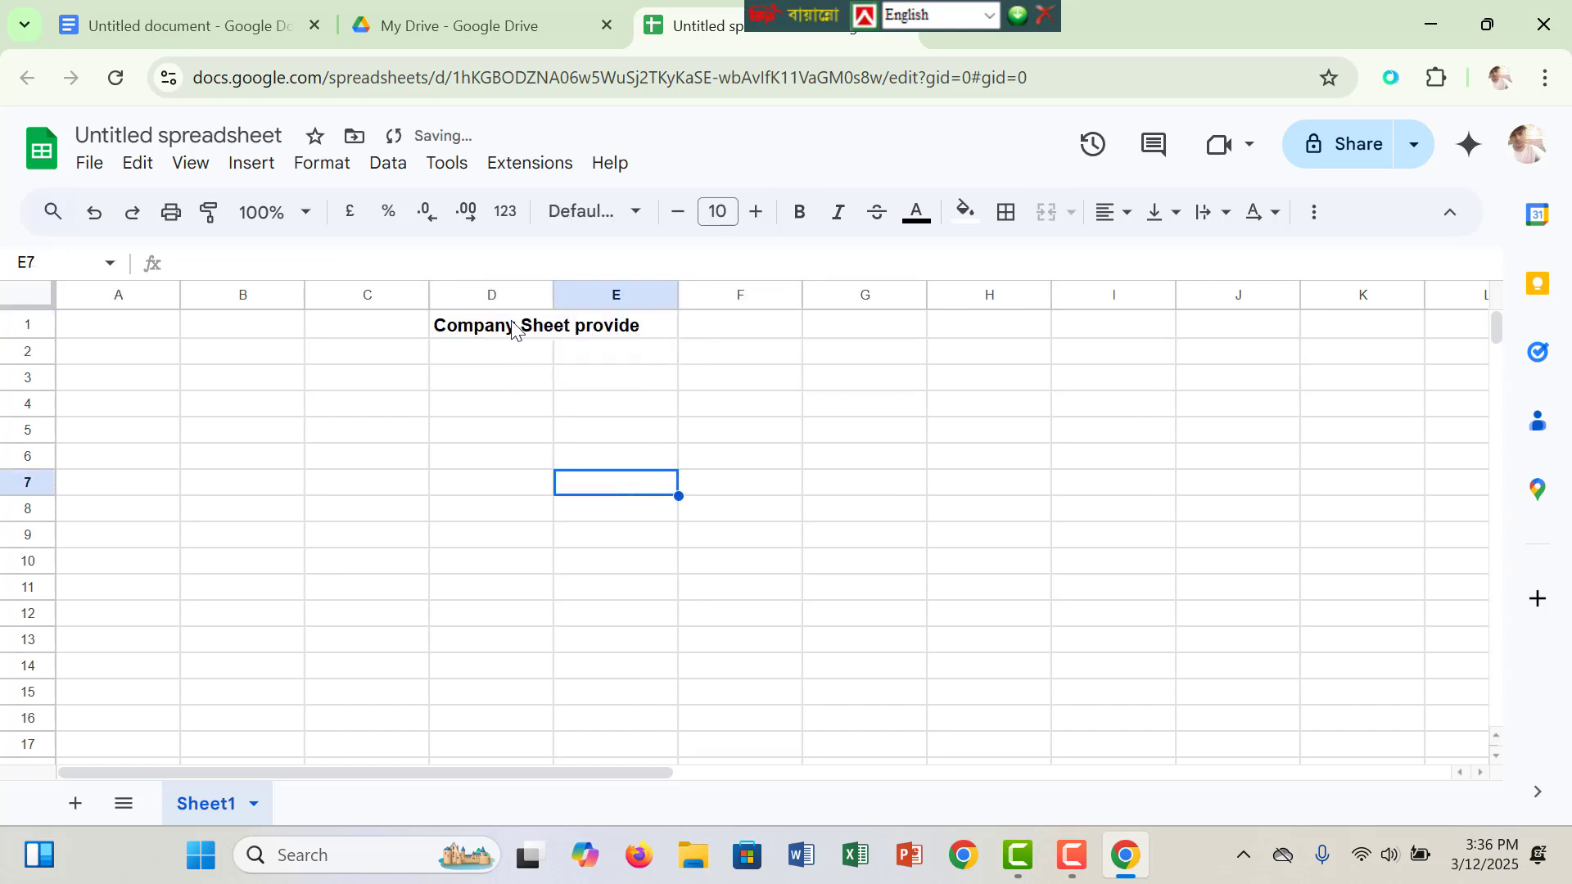
left_click(475, 455)
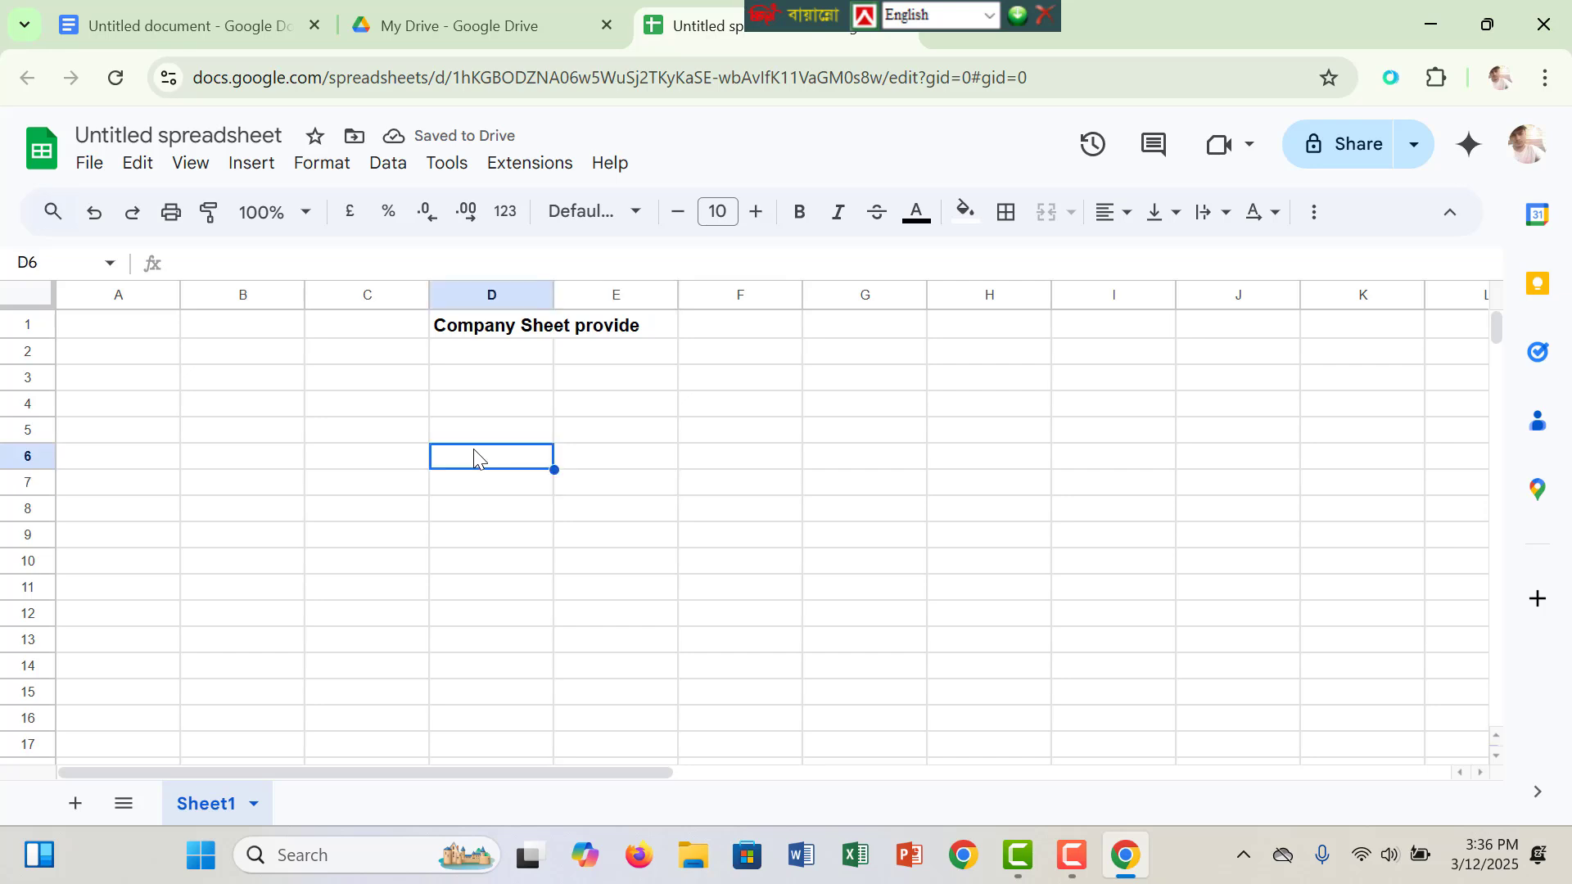
Fill the title cells D1:E1 with cyan
left_click(508, 332)
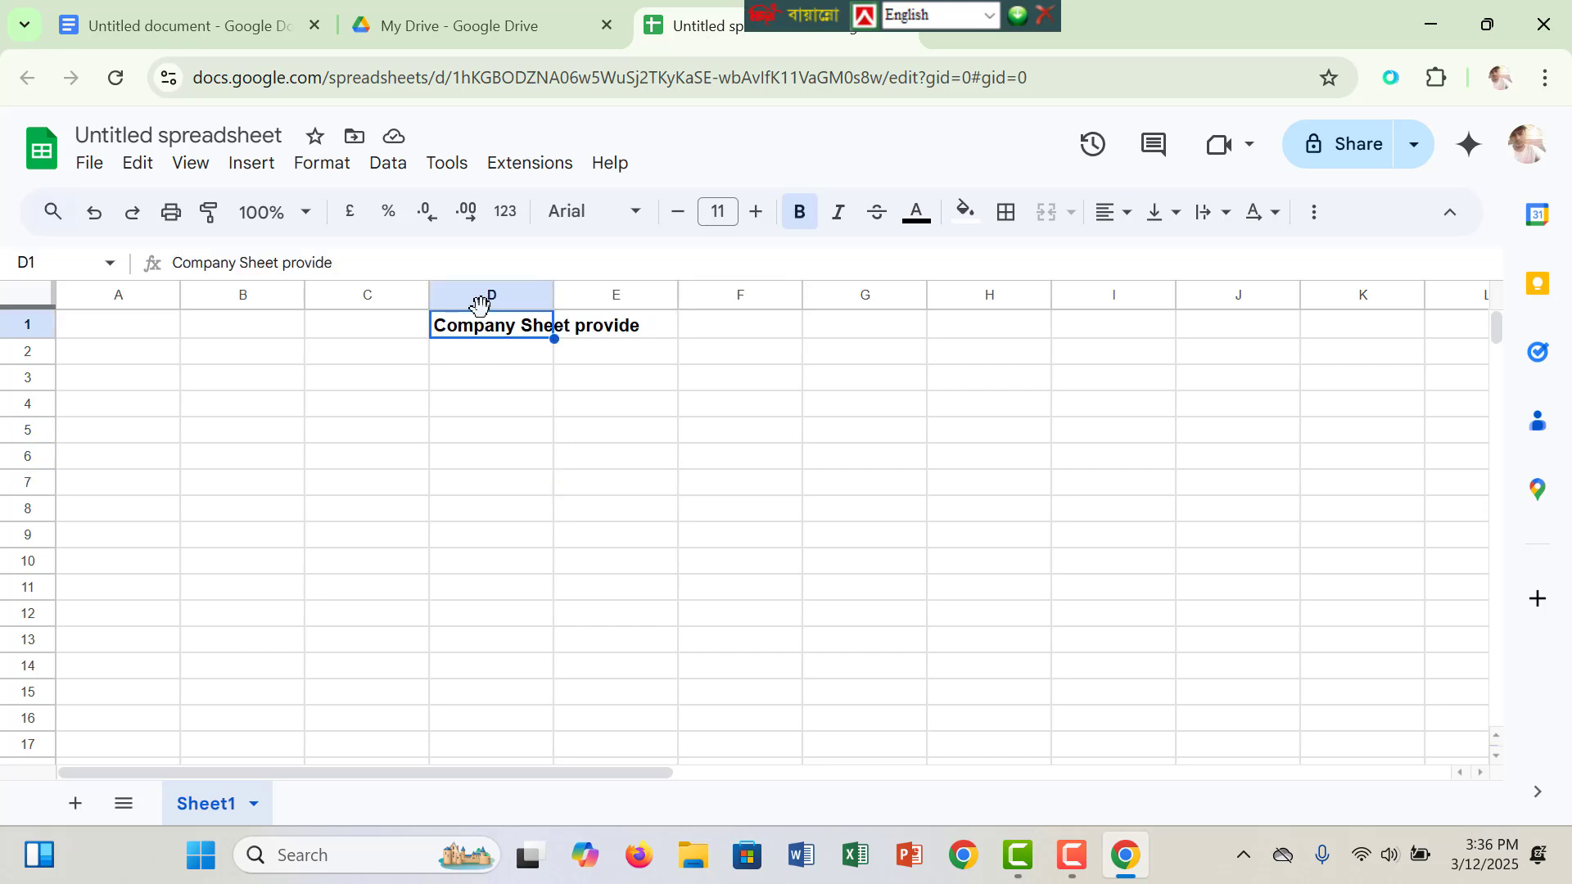
left_click(622, 332, "shift")
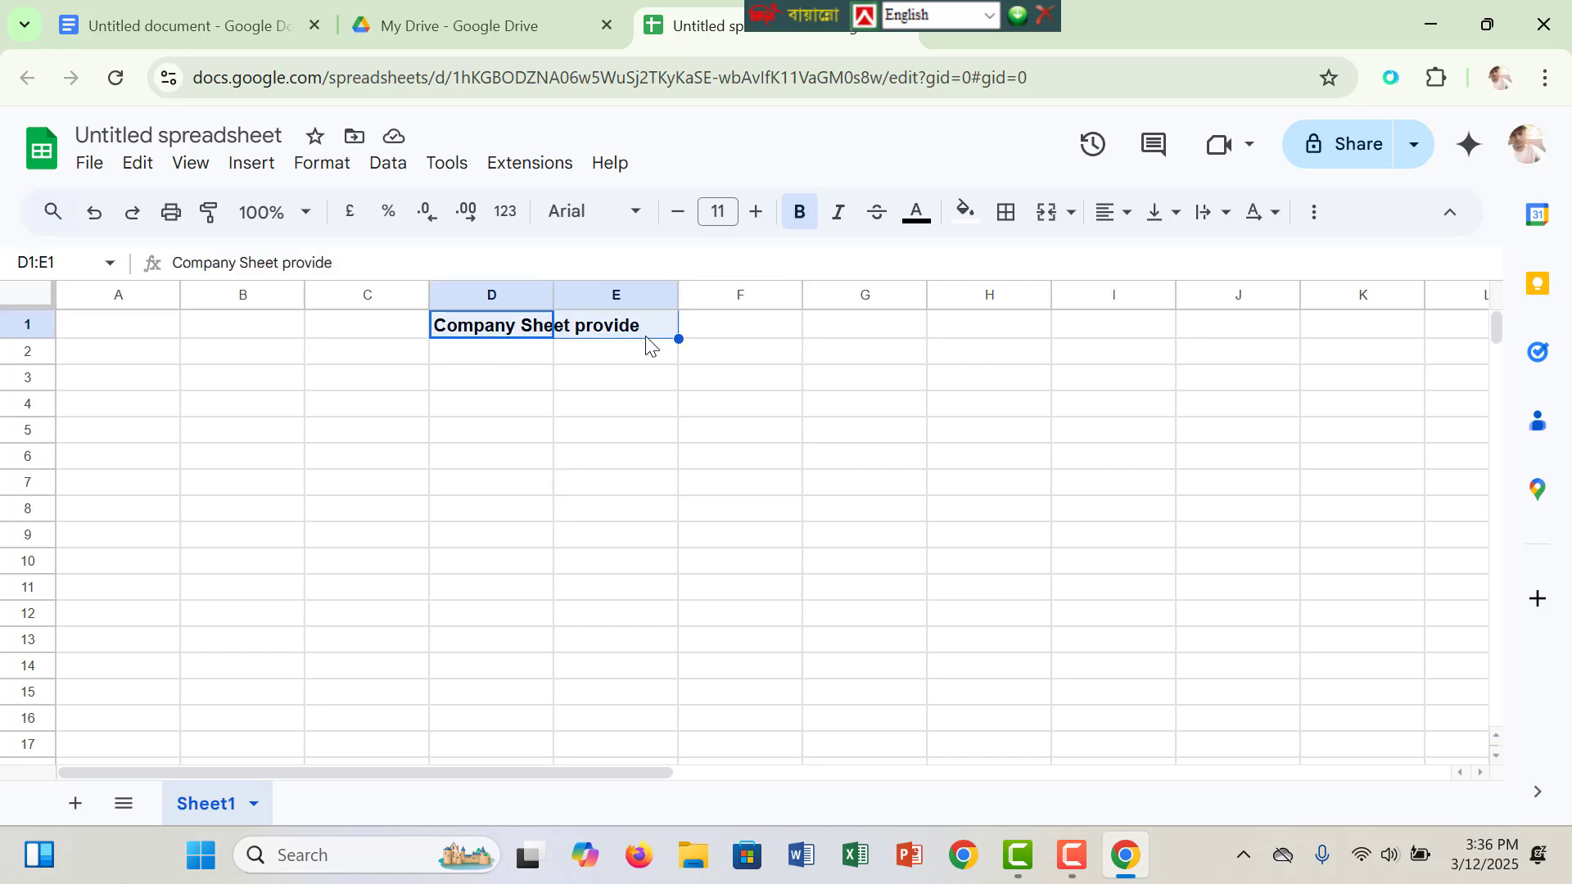
left_click(963, 213)
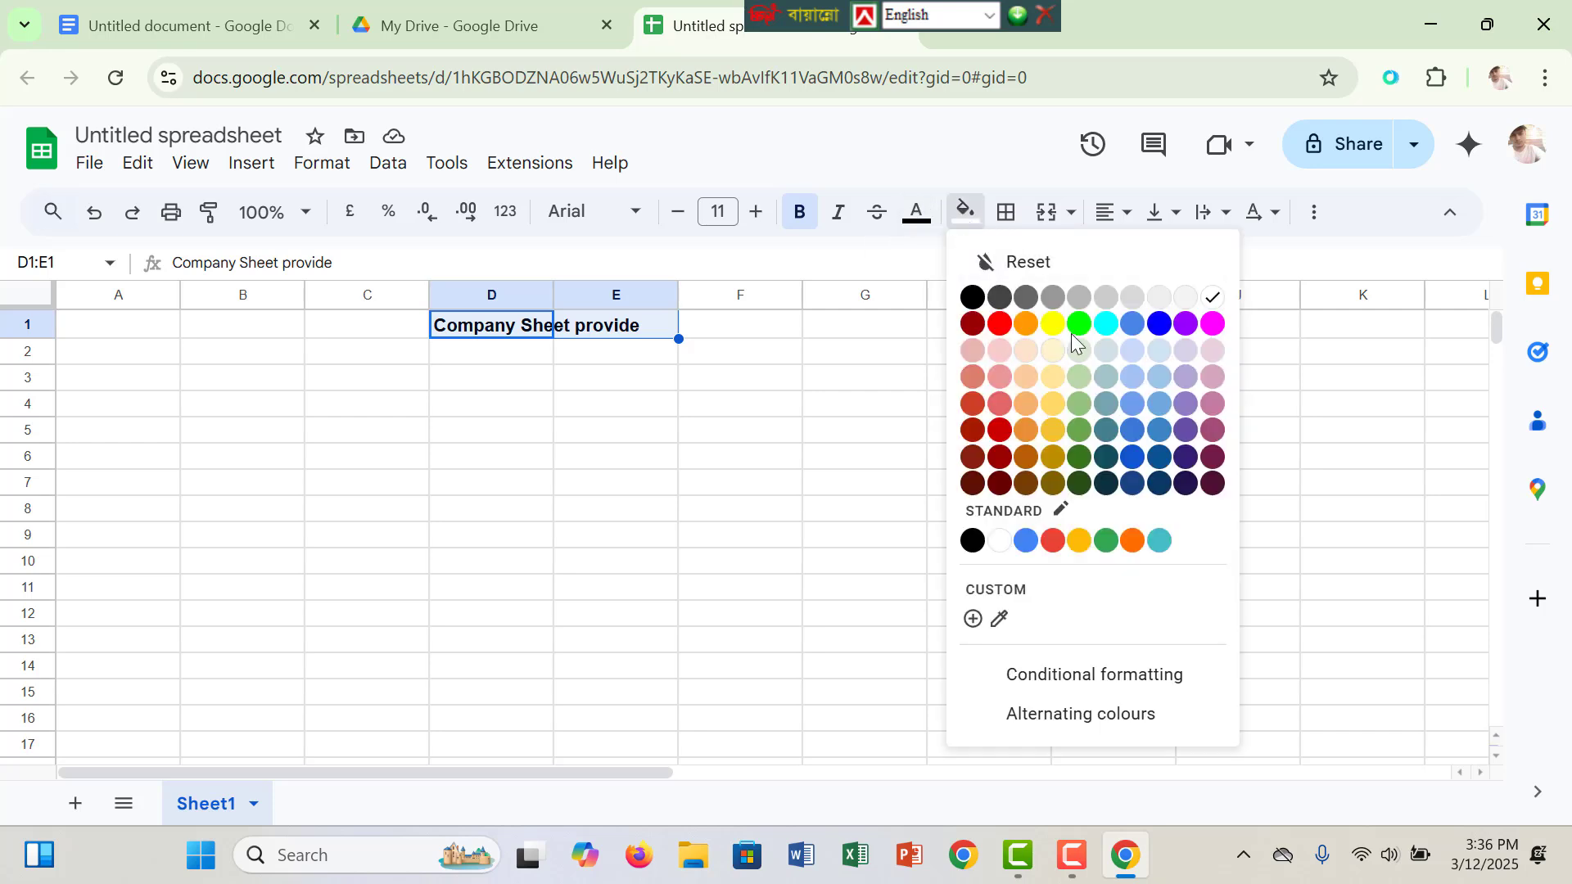
left_click(1104, 324)
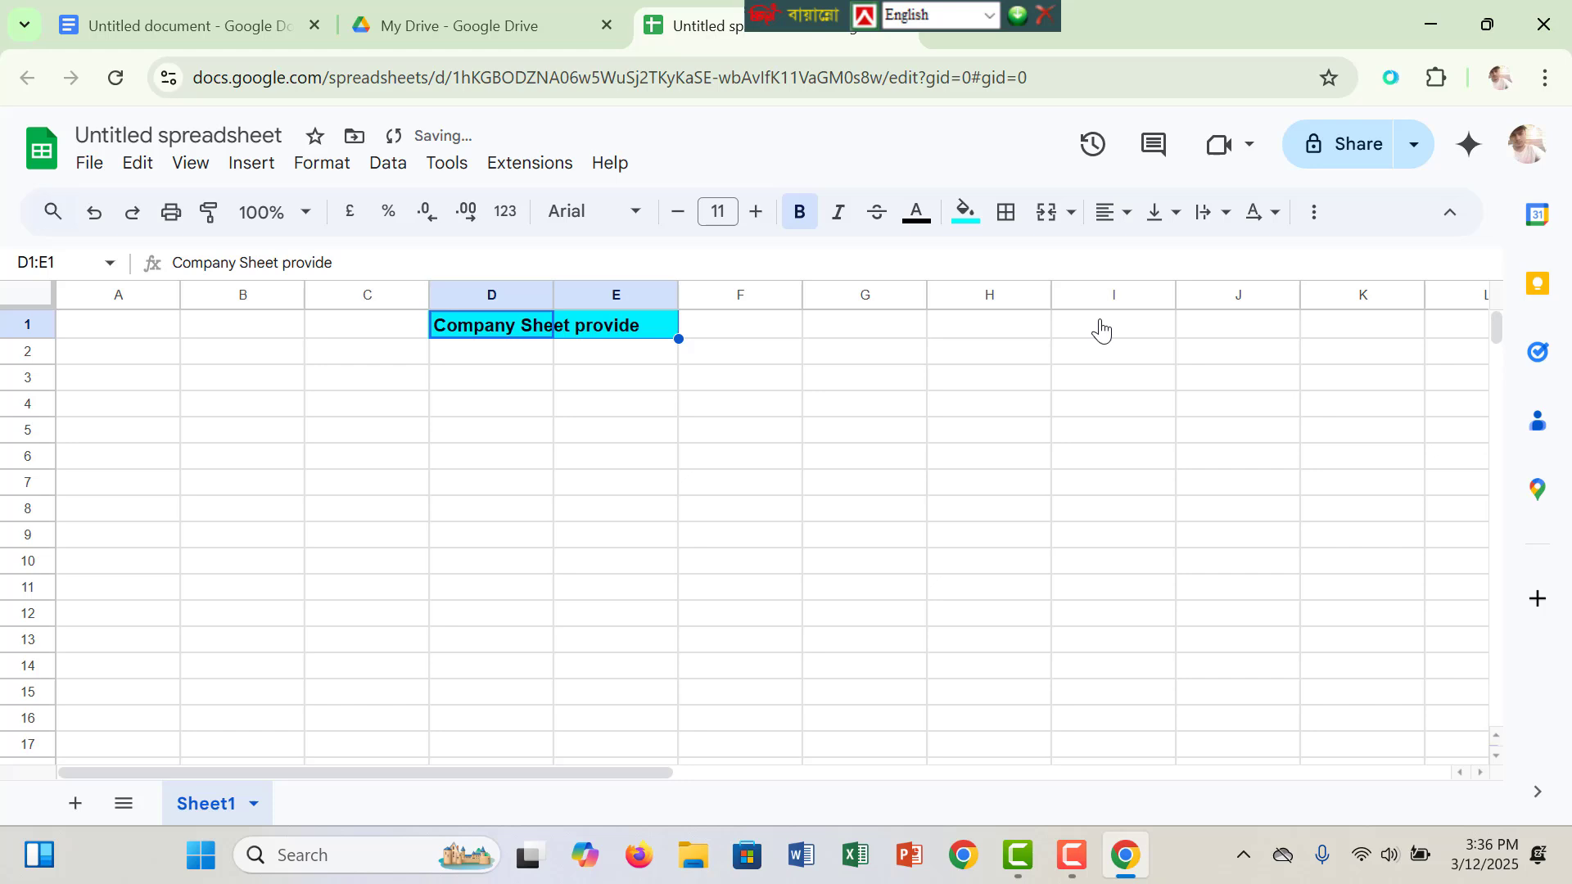
left_click(673, 444)
Enter the column headers "Name" in cell B4 and "Staff Id" in cell C4
left_click(324, 392)
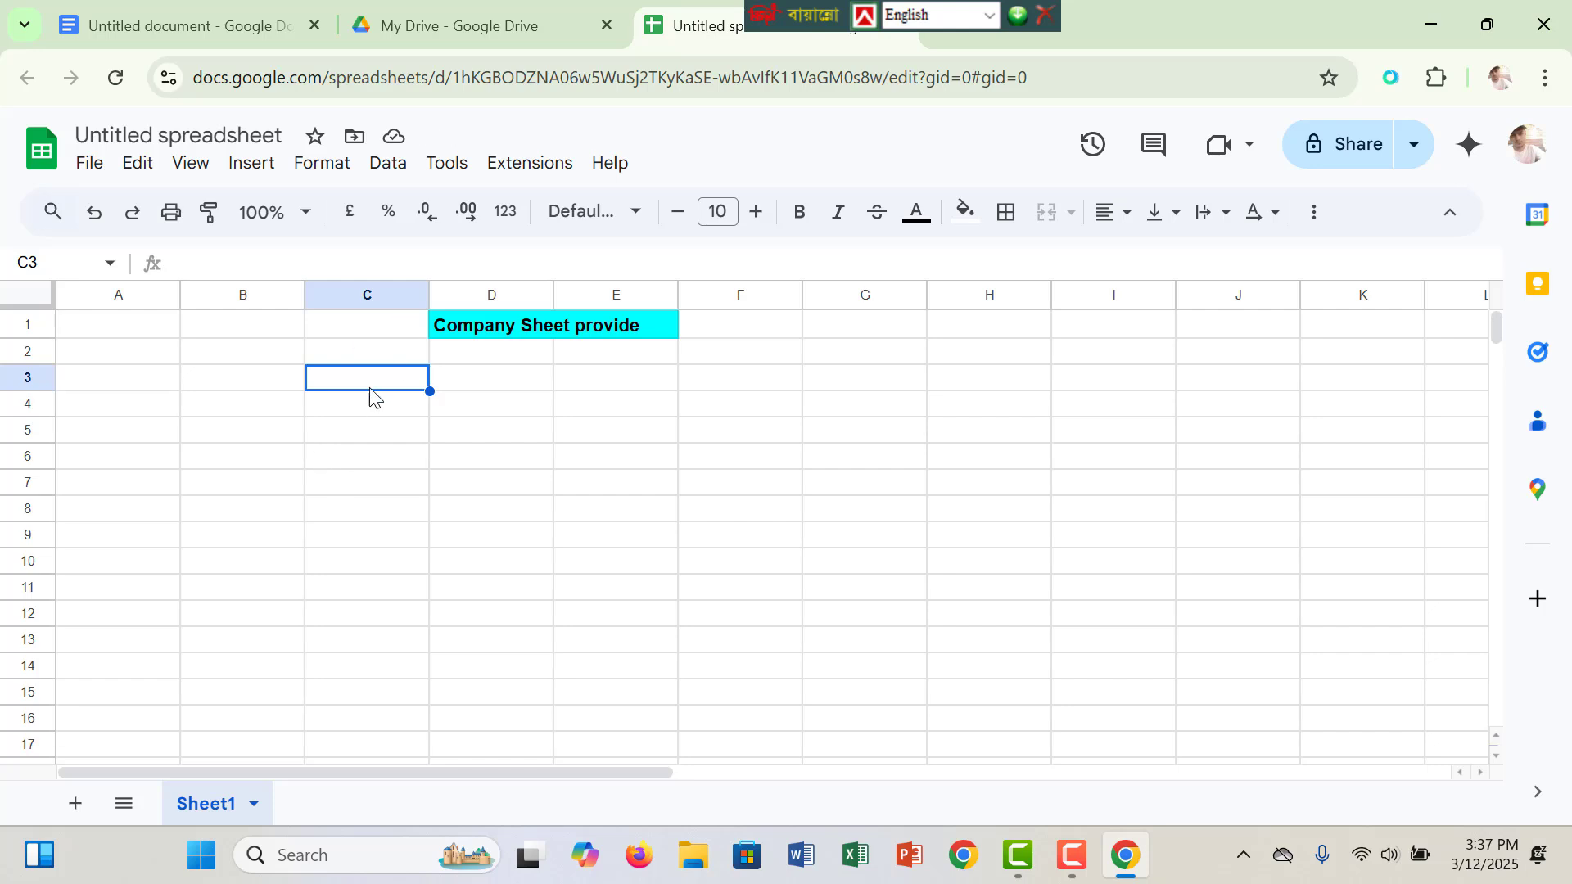
left_click(338, 483)
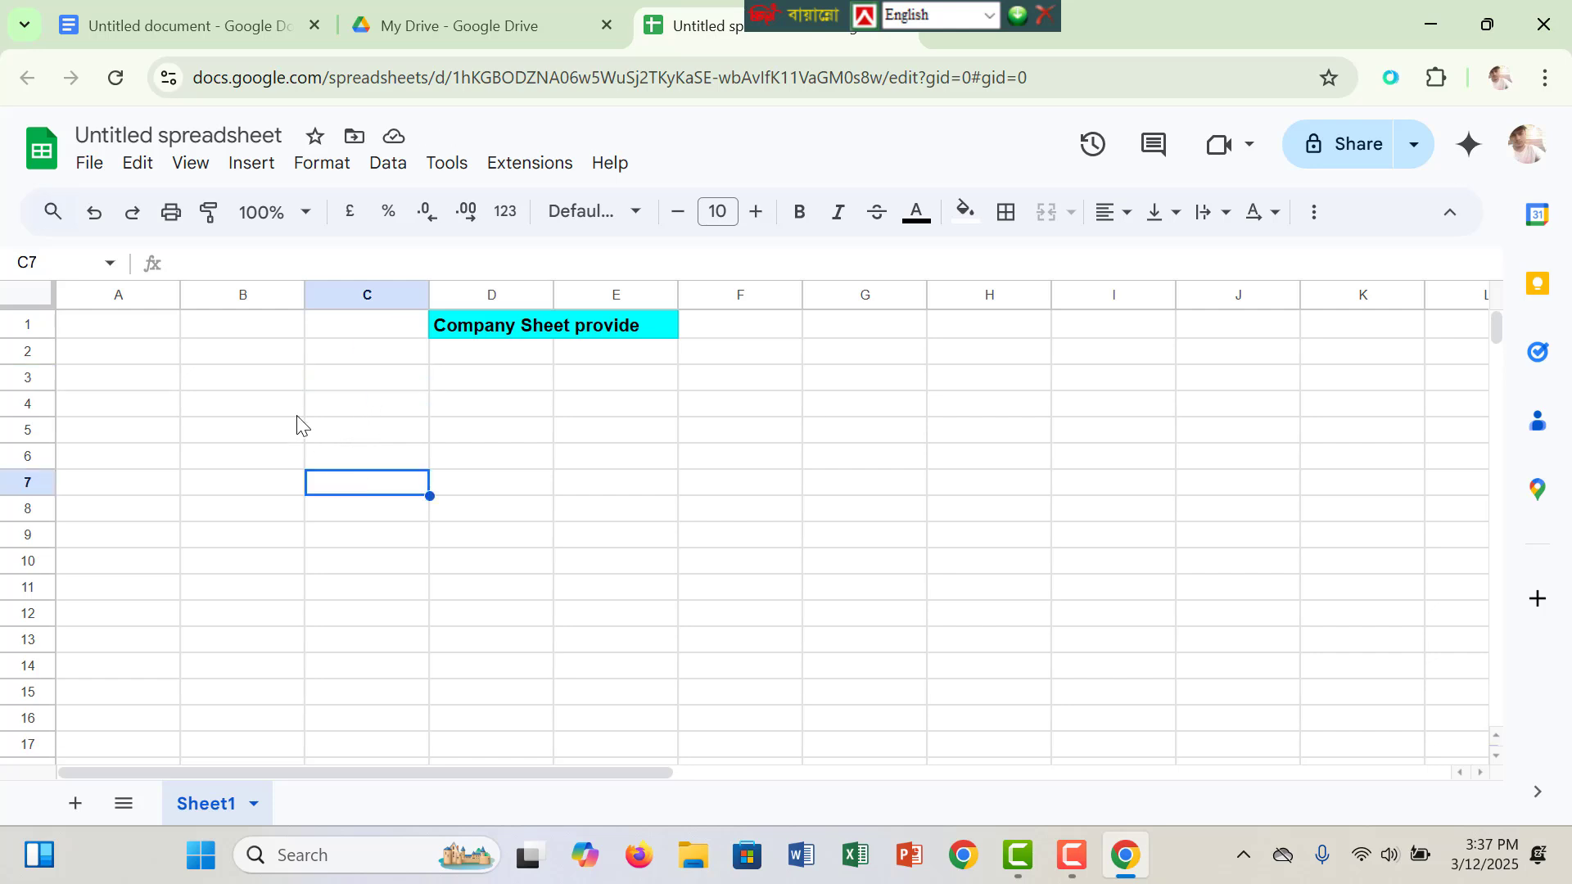
left_click(217, 413)
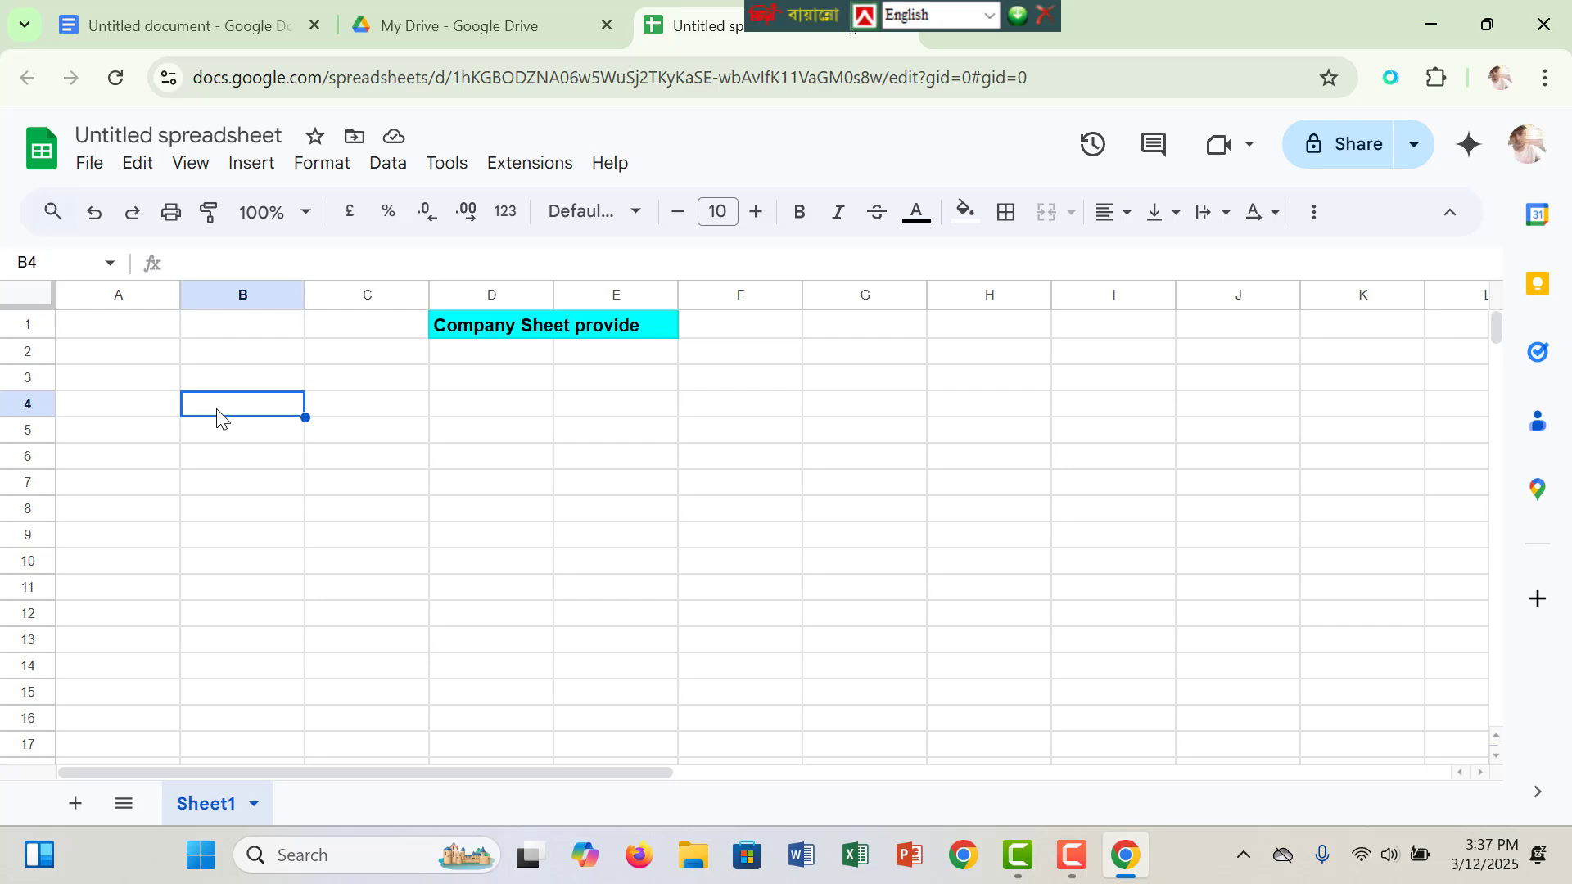
type("Name")
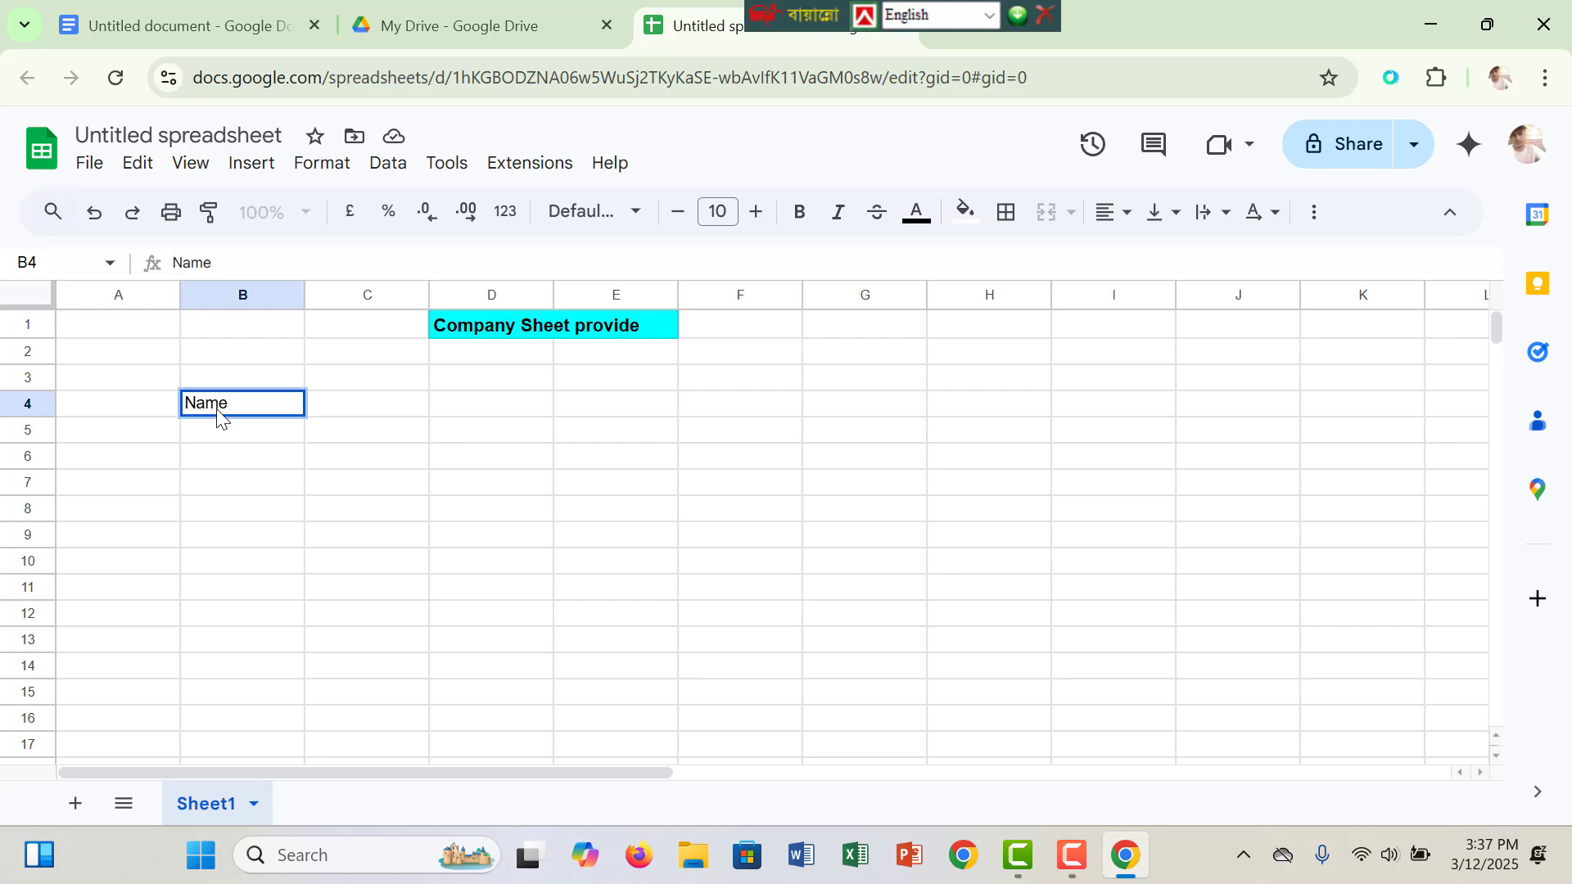
key("Tab")
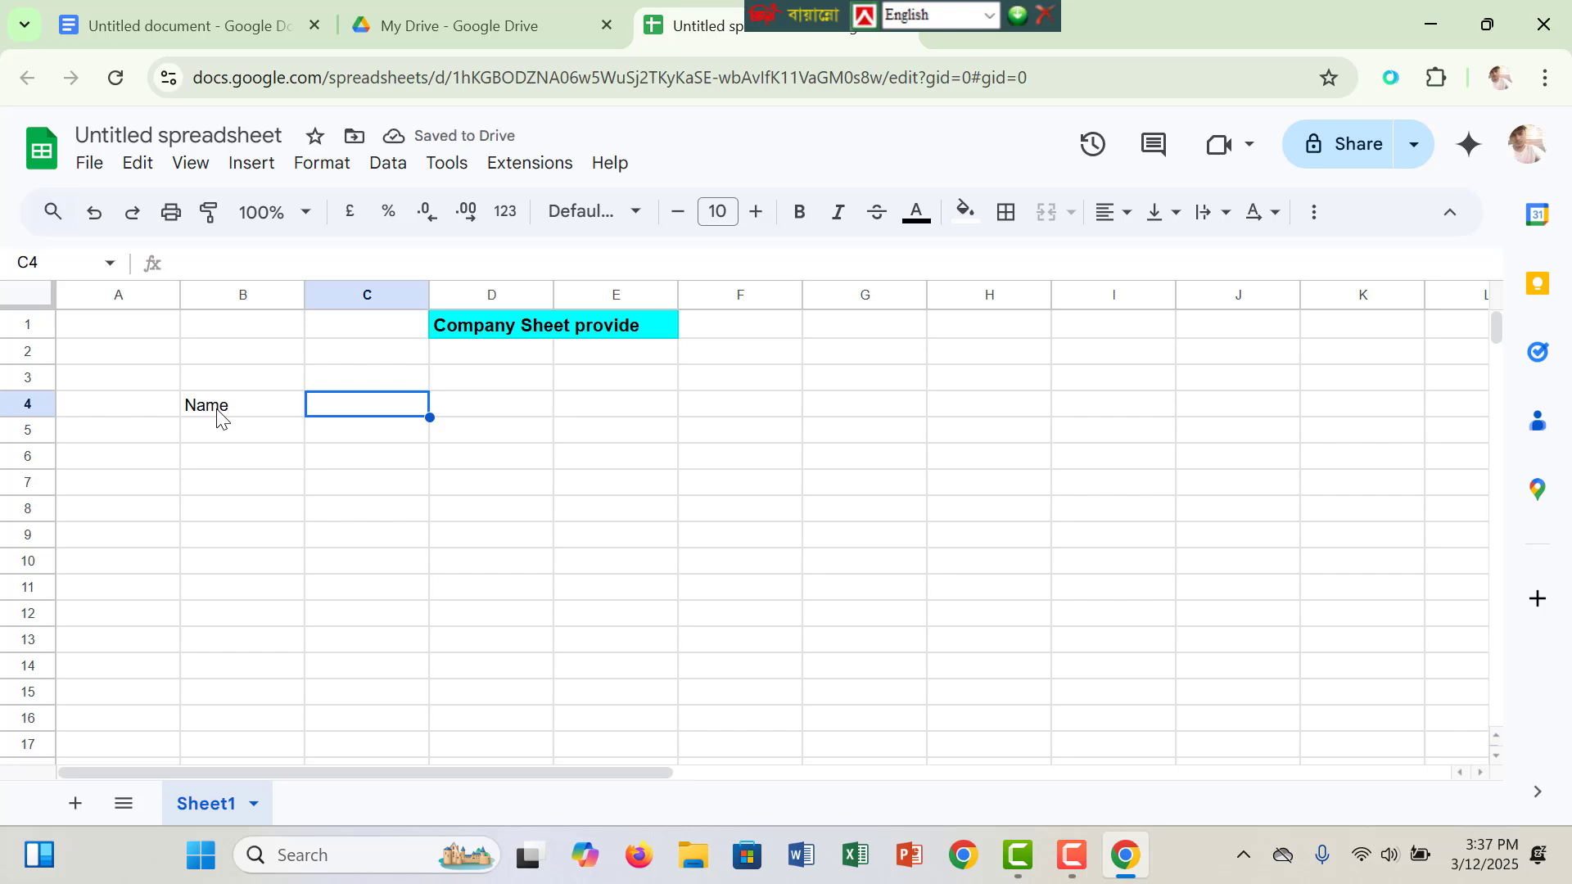
type("Stagg")
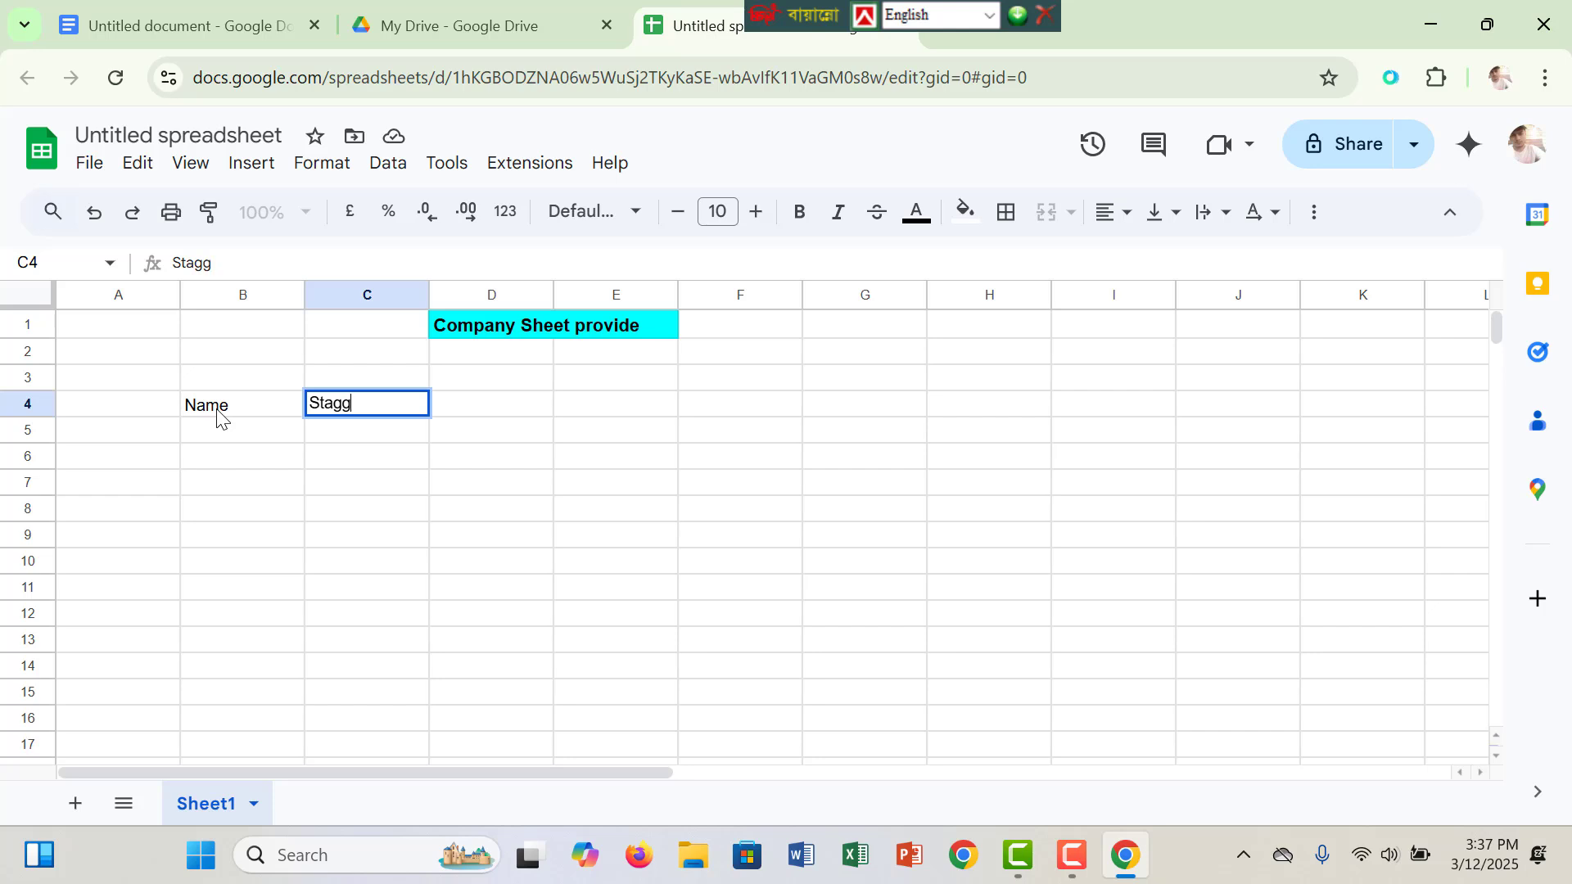
key("BackSpace")
key("BackSpace")
type("ff Id")
key("Tab")
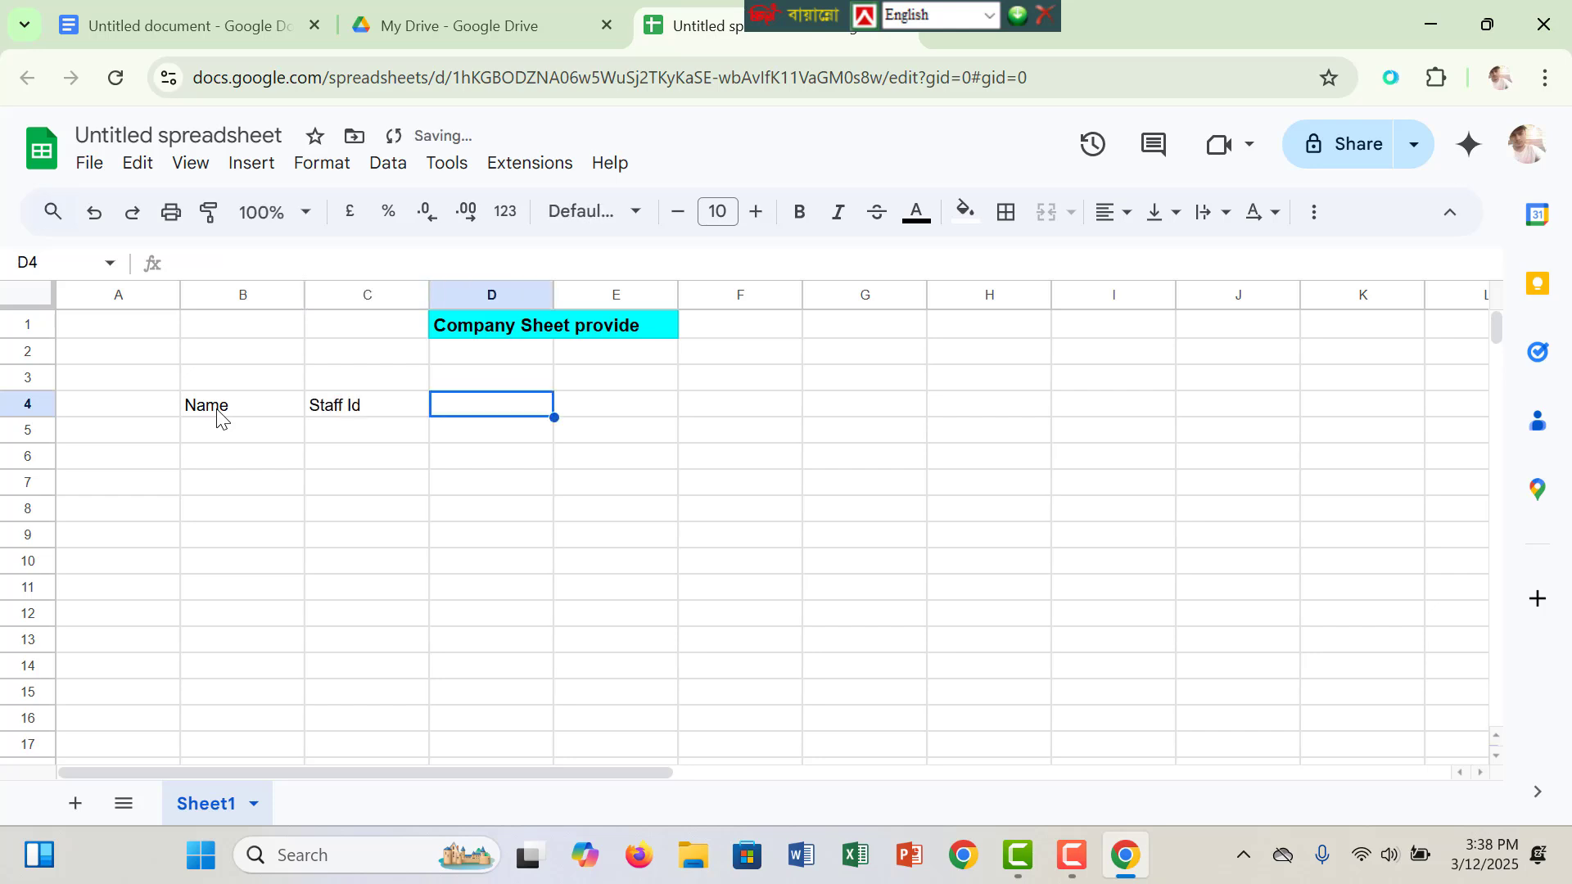
Enter the column headers "Per Hour Rate" in cell D4 and "Desination" in cell E4
type("Per")
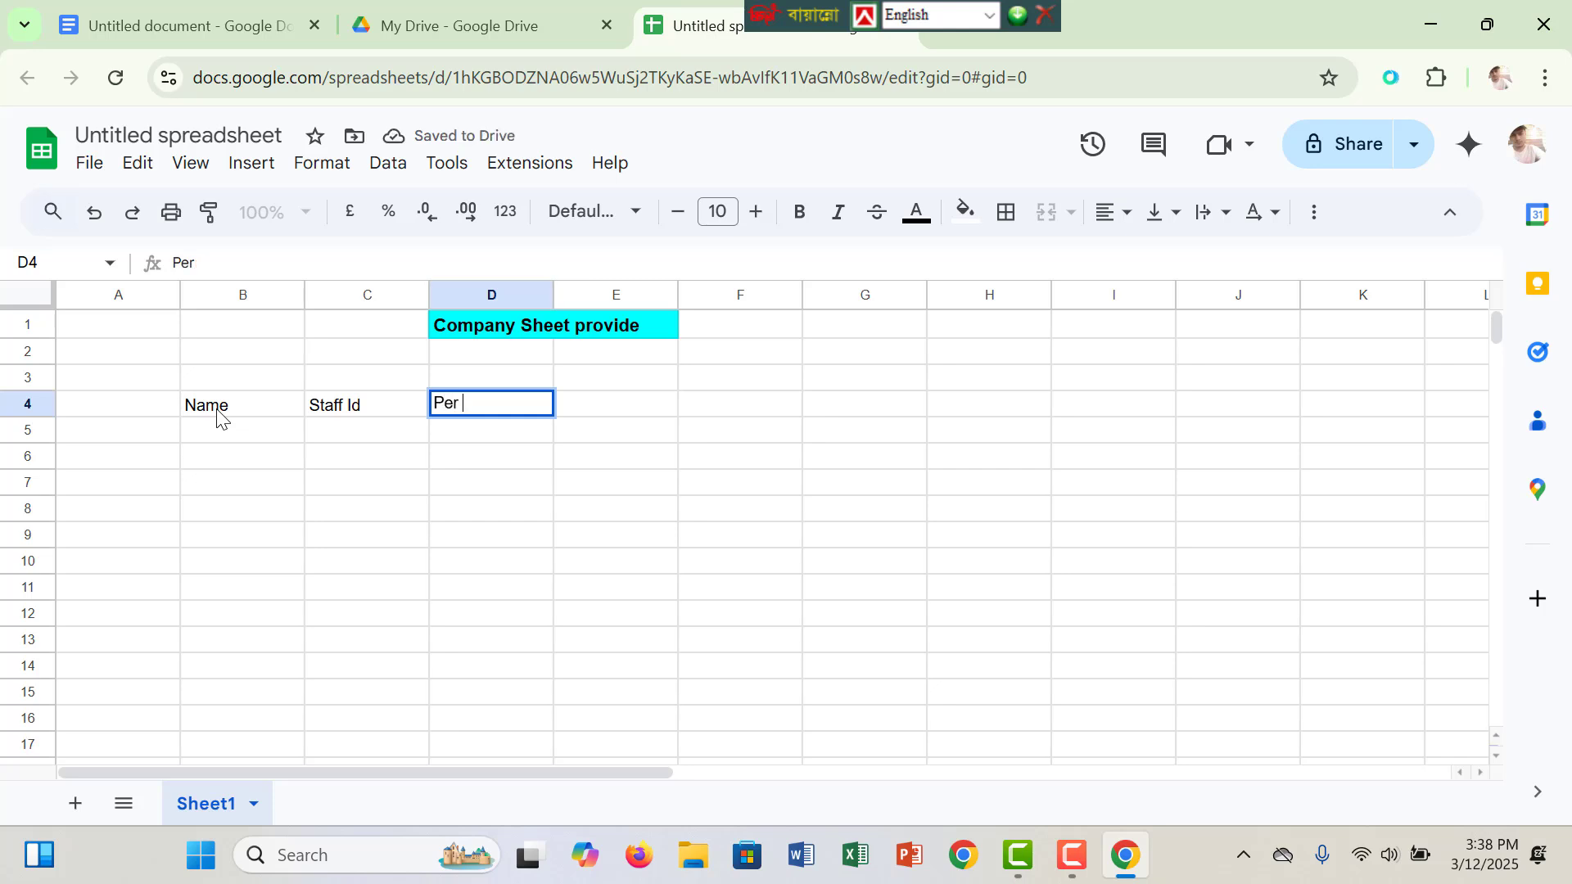
type(" Hour Rate")
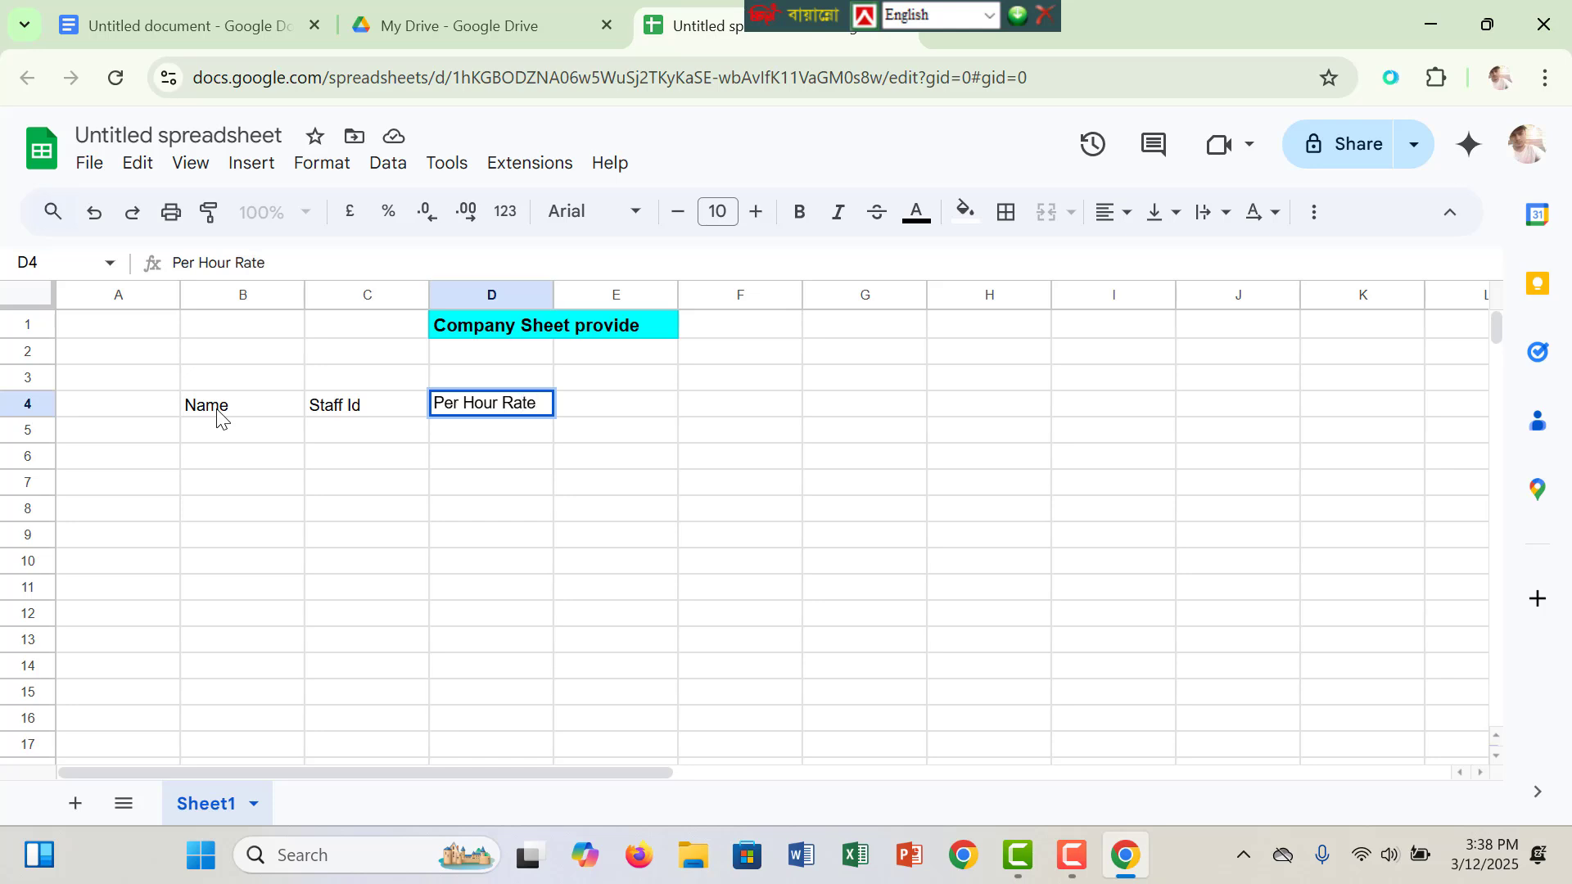
key("Tab")
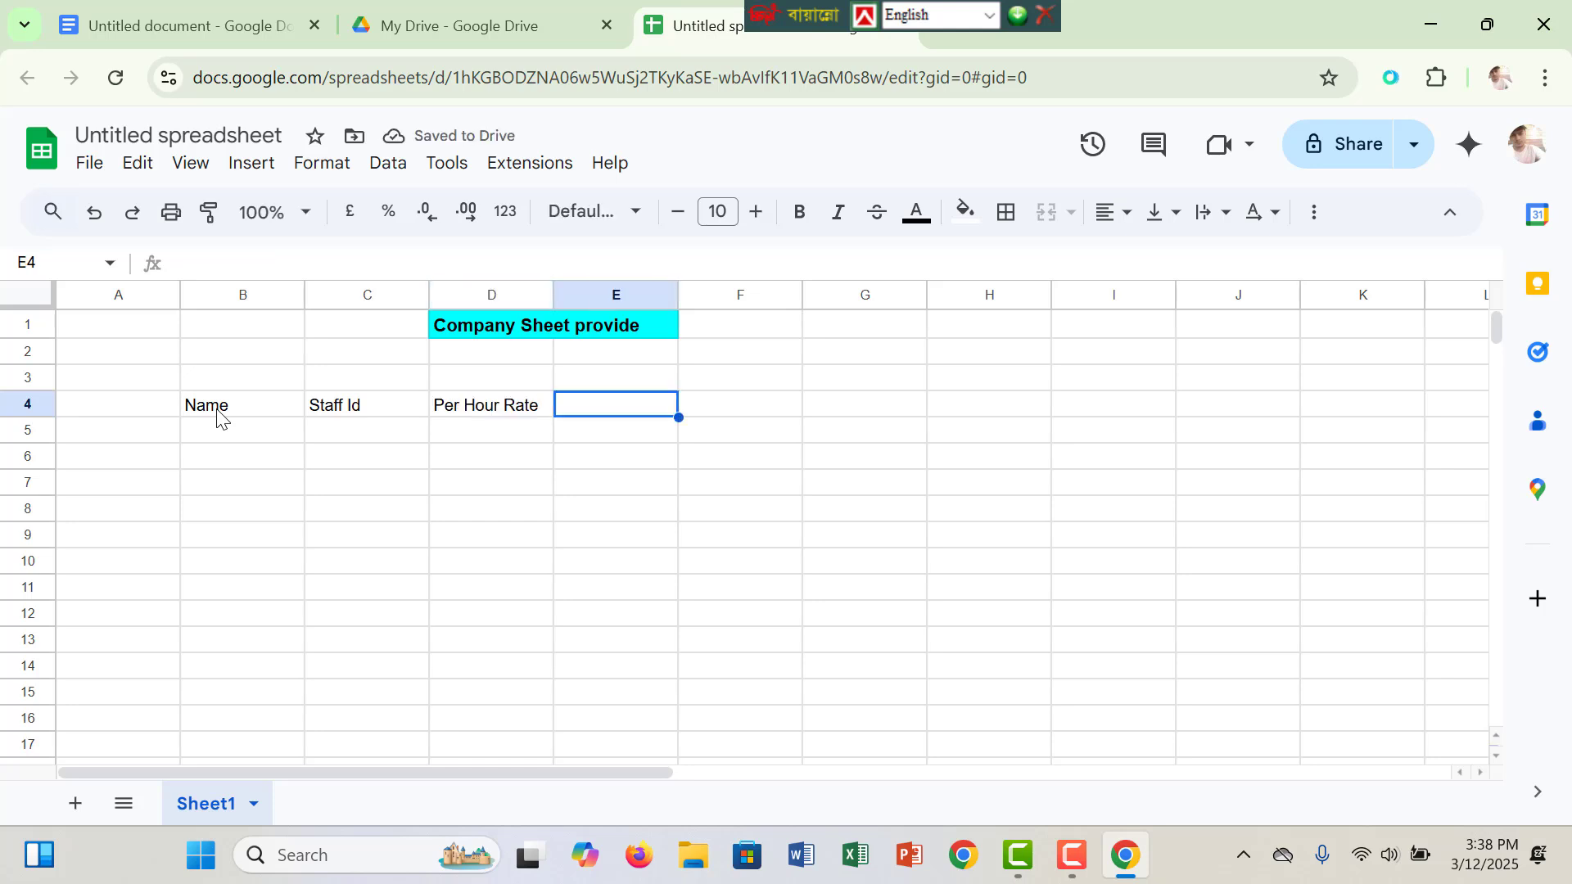
type("Deshi")
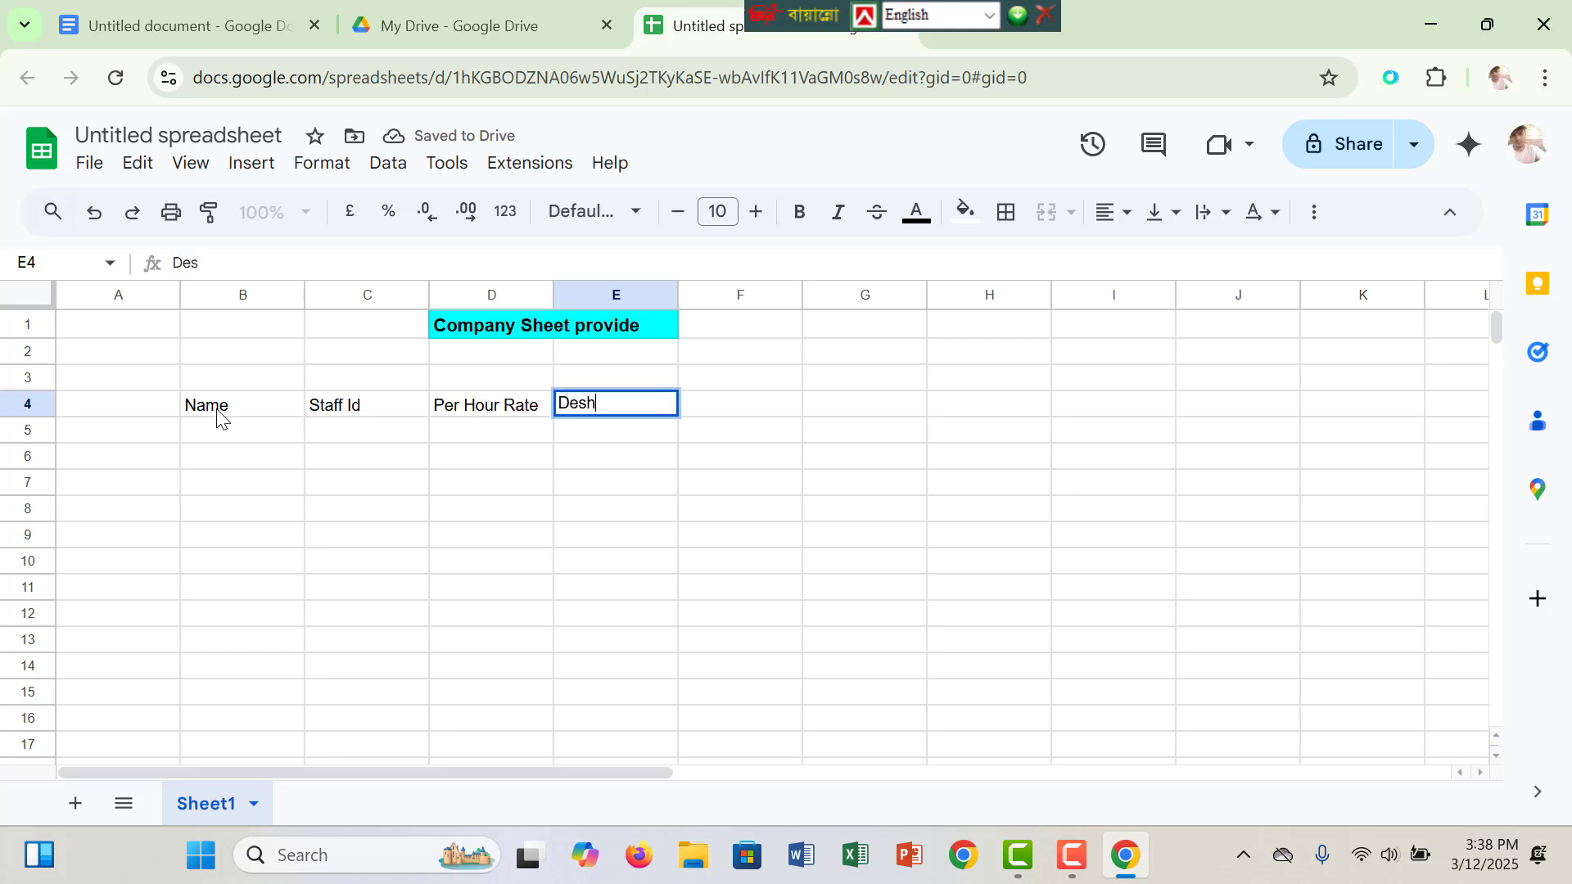
key("BackSpace")
key("BackSpace")
type("ination")
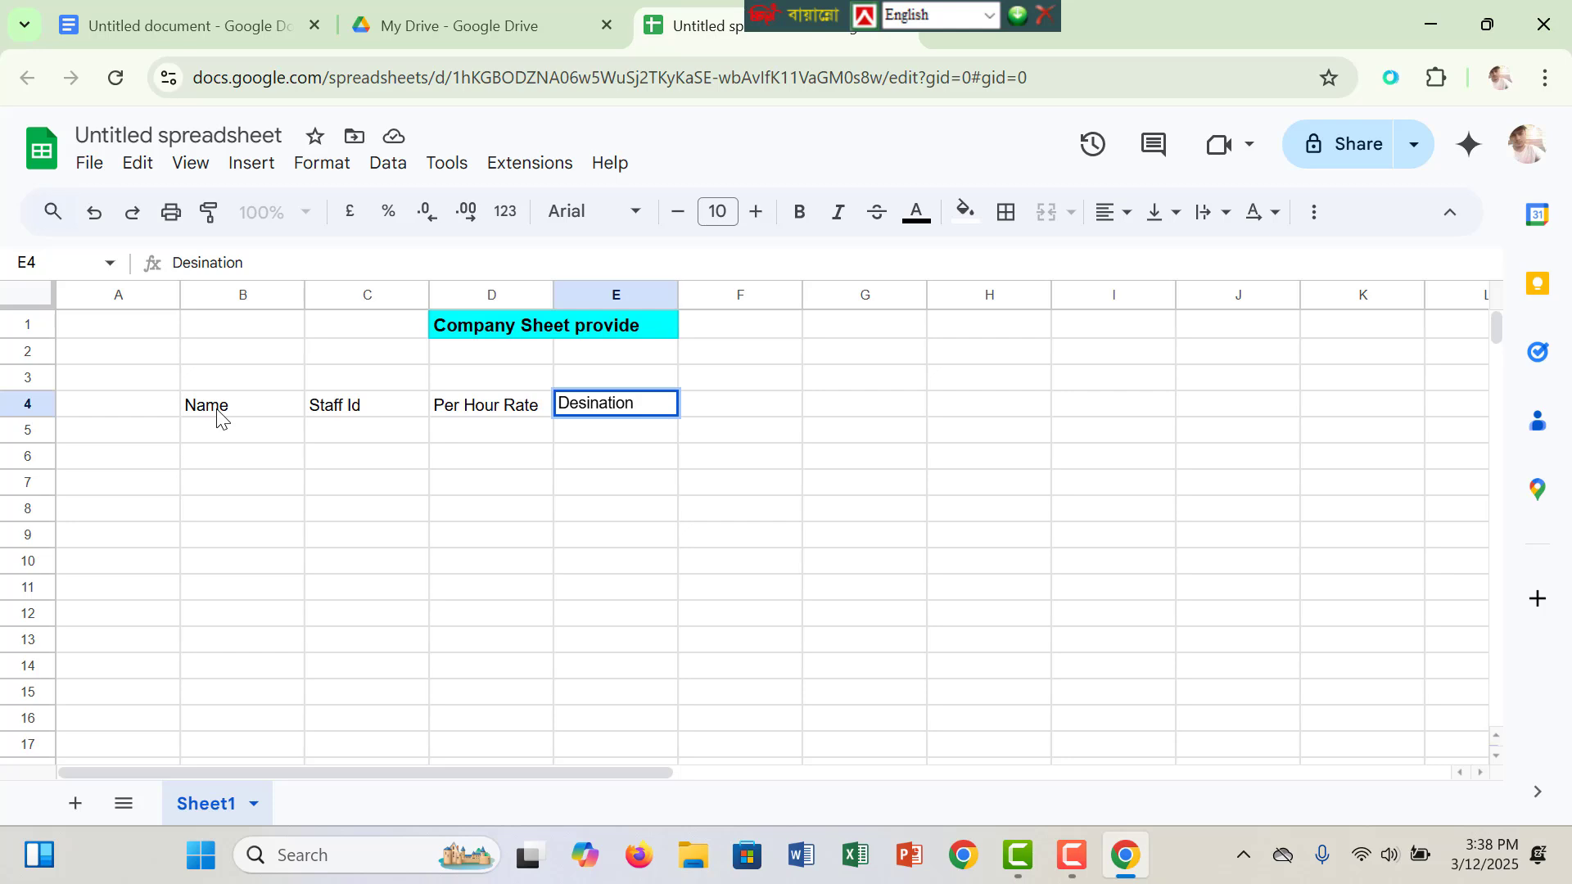
key("Tab")
Enter the column headers "Total Duty" in cell F4 and "Total Salary" in cell G4
type("To")
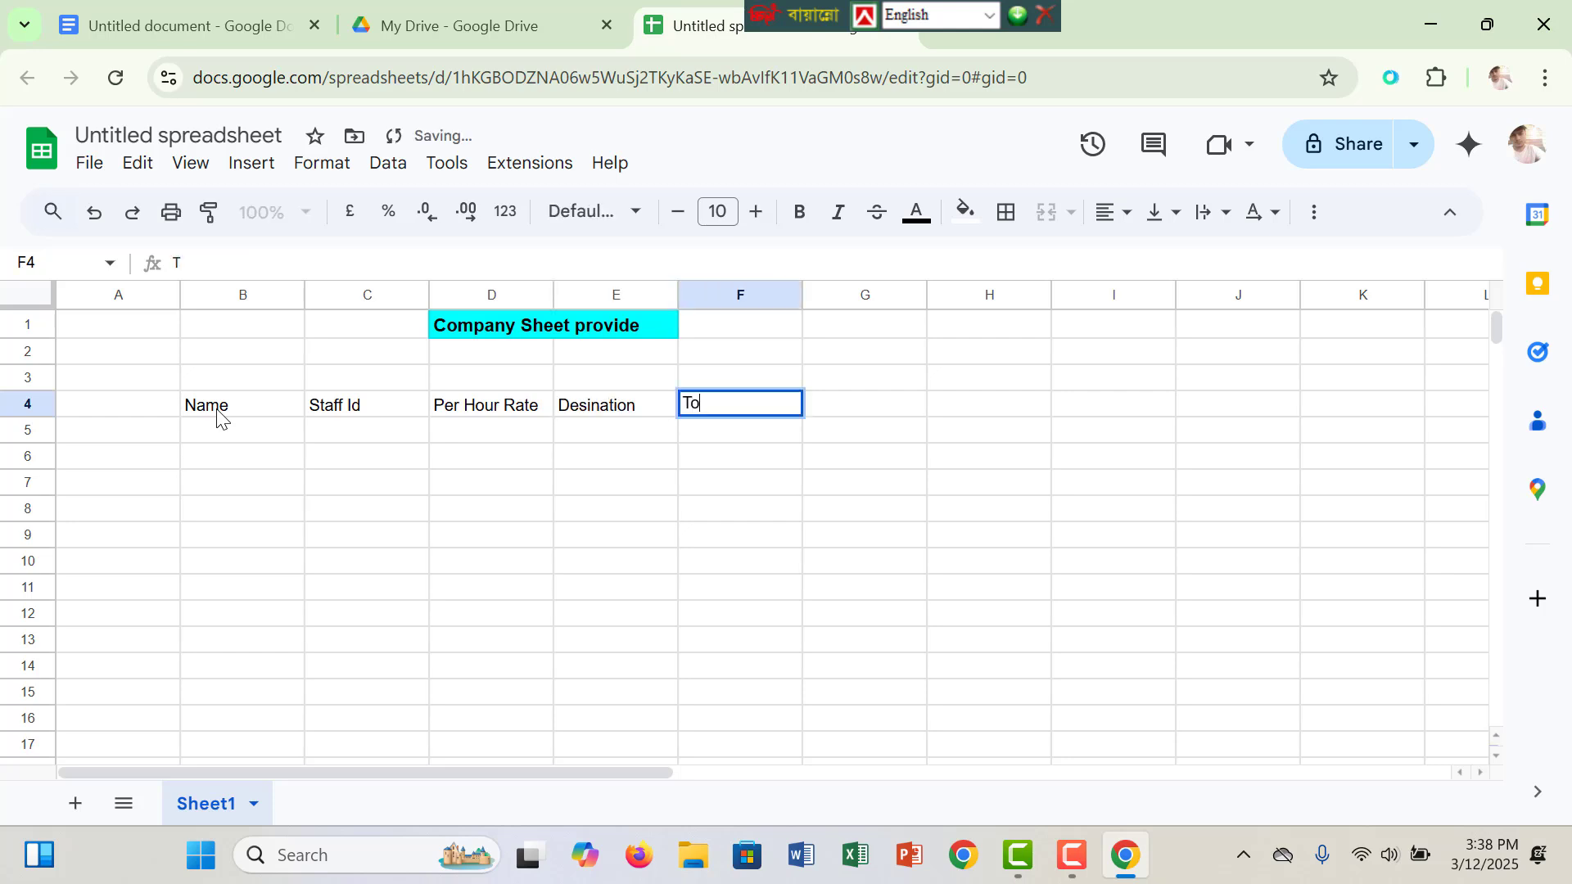
type("tal Duty")
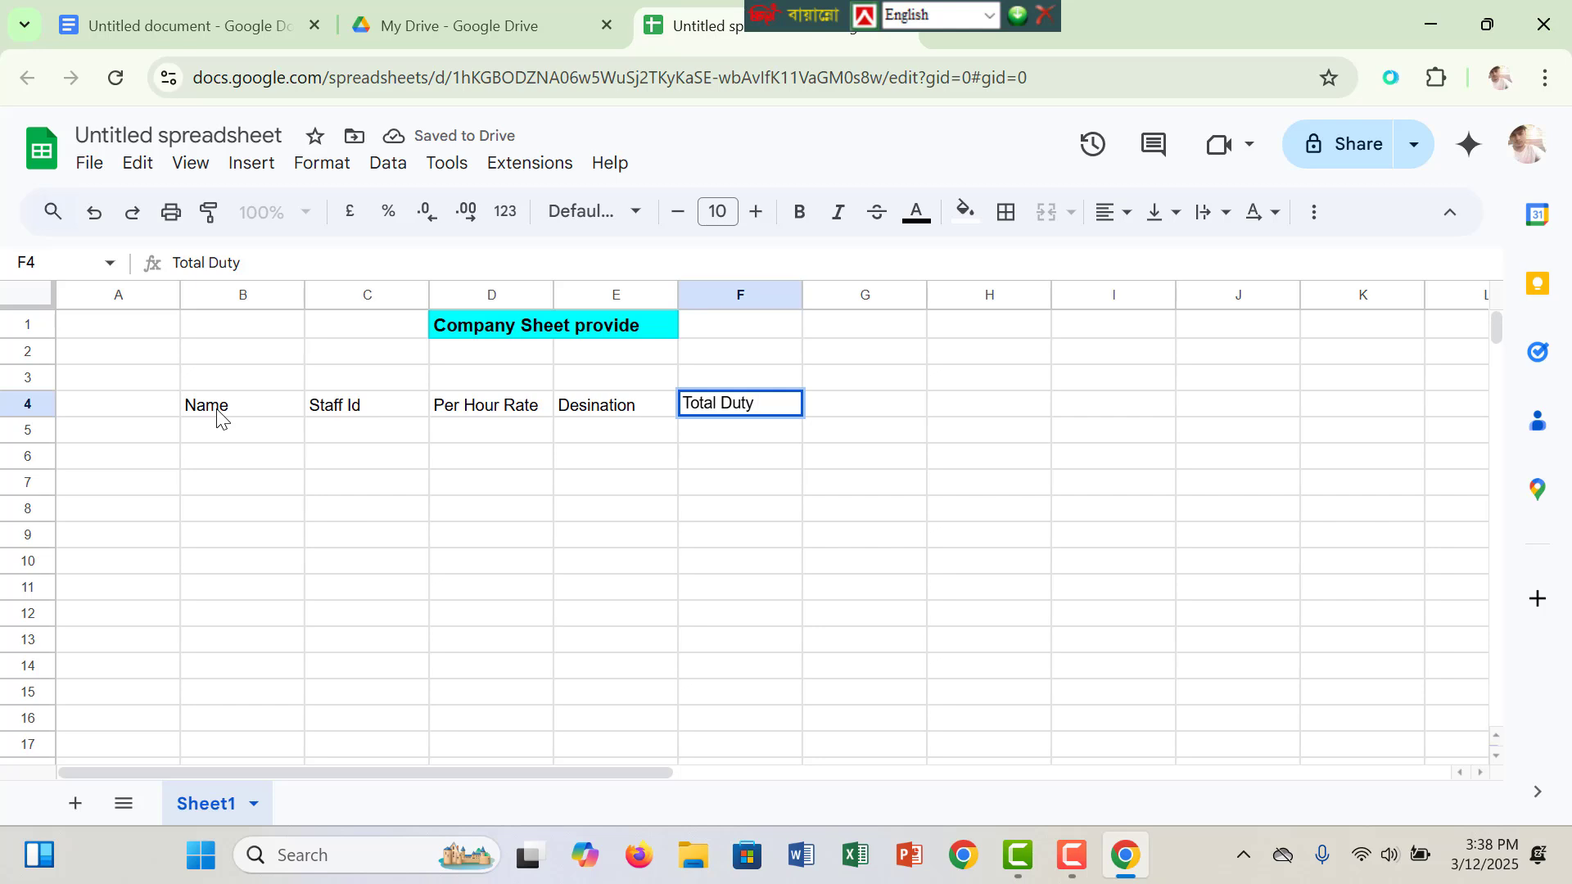
key("Tab")
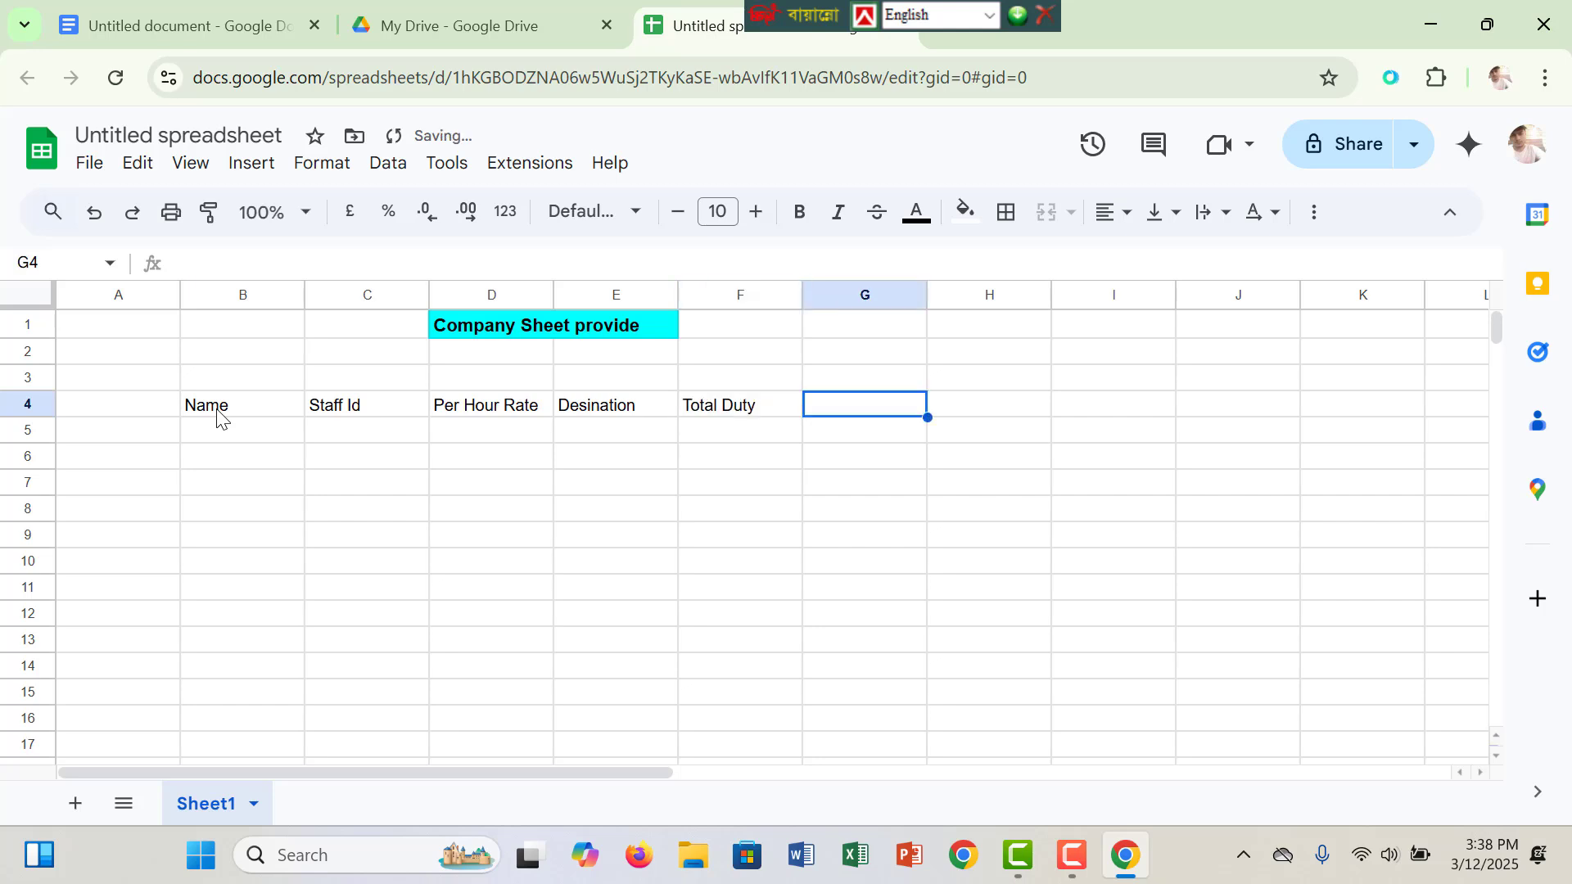
type("Total")
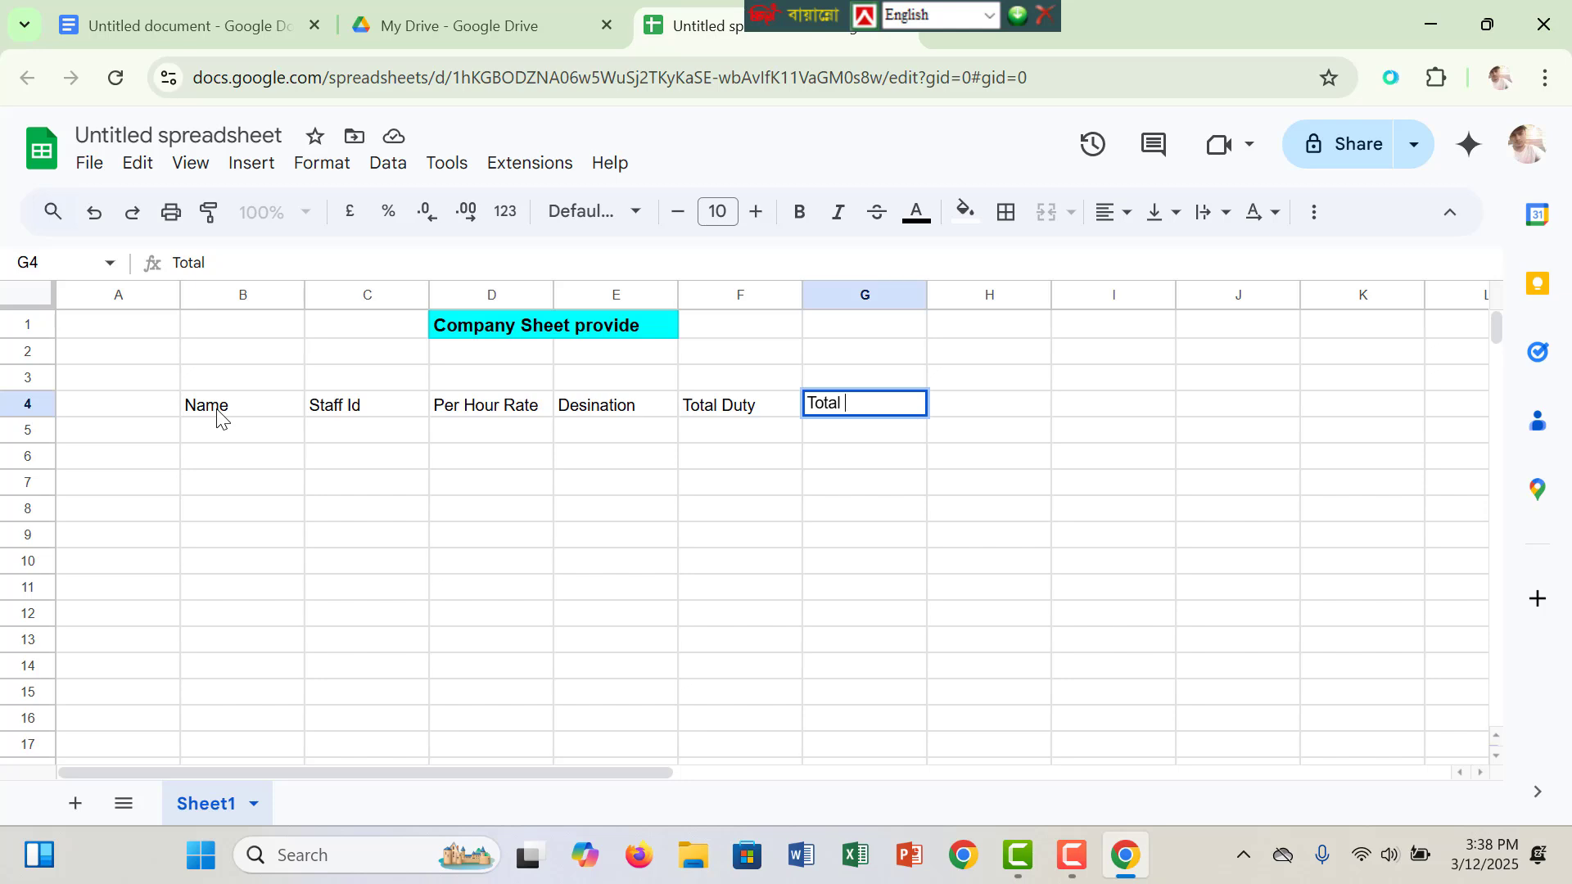
type("Salary")
left_click(196, 519)
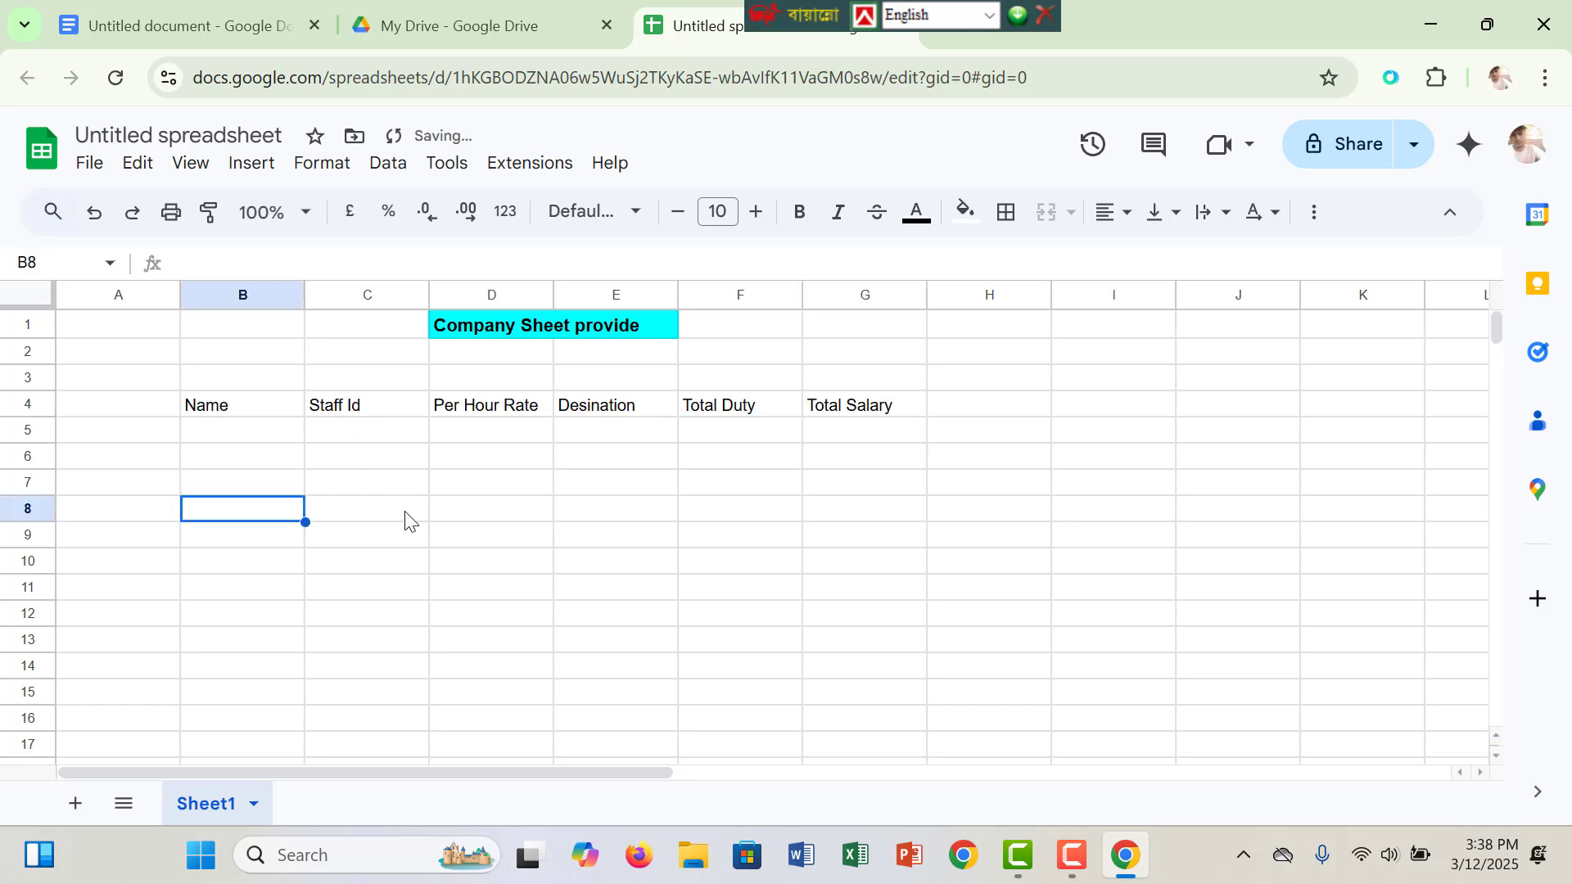
left_click(209, 385)
left_click(632, 357, "shift")
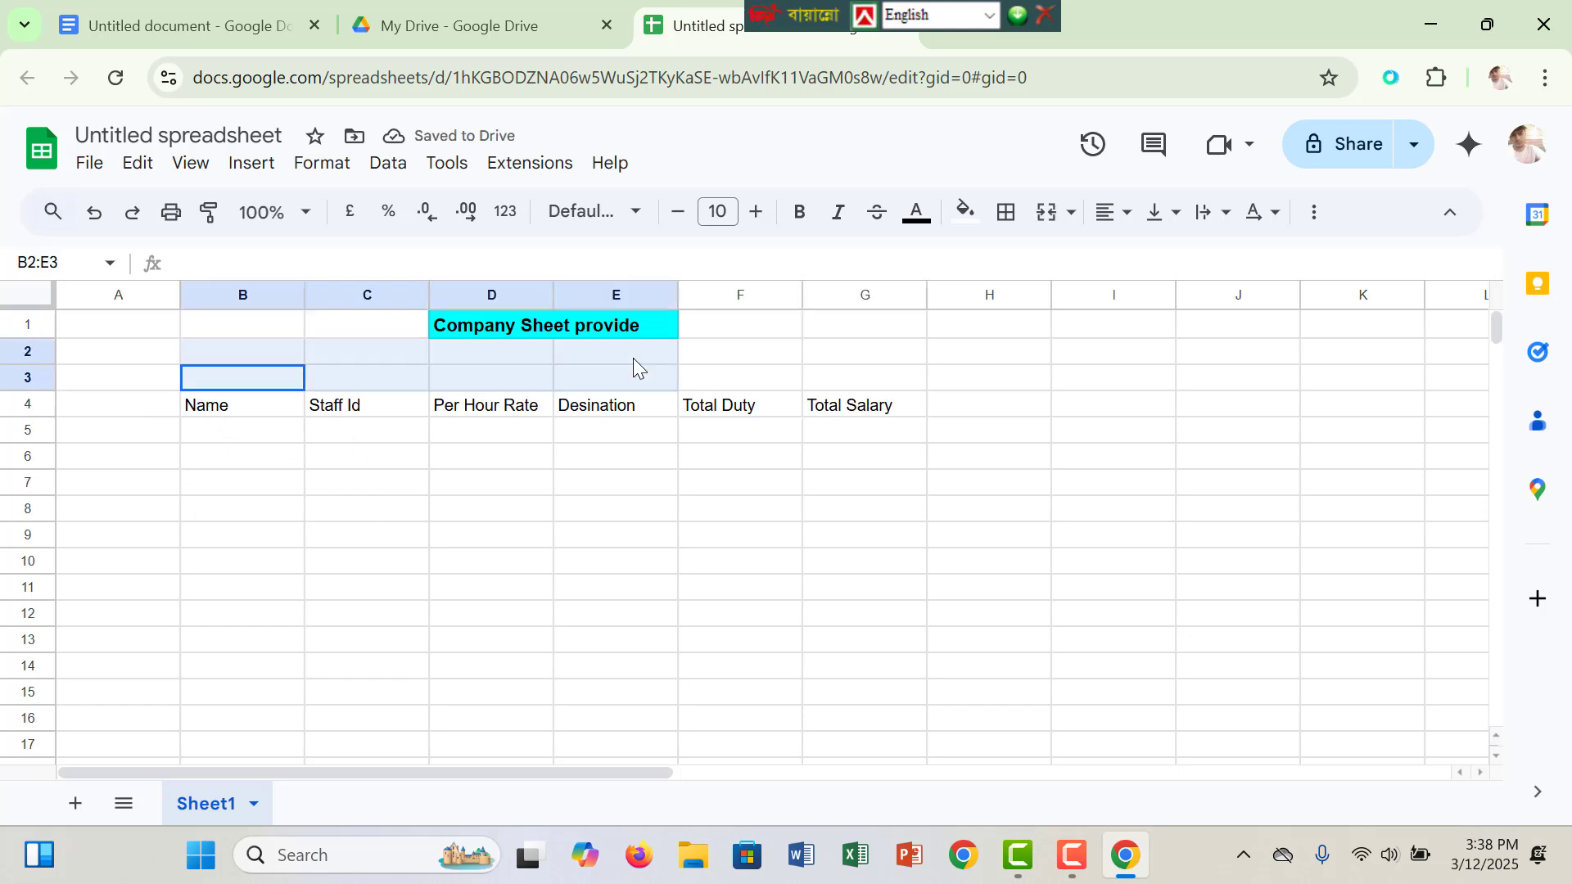
left_click(801, 467)
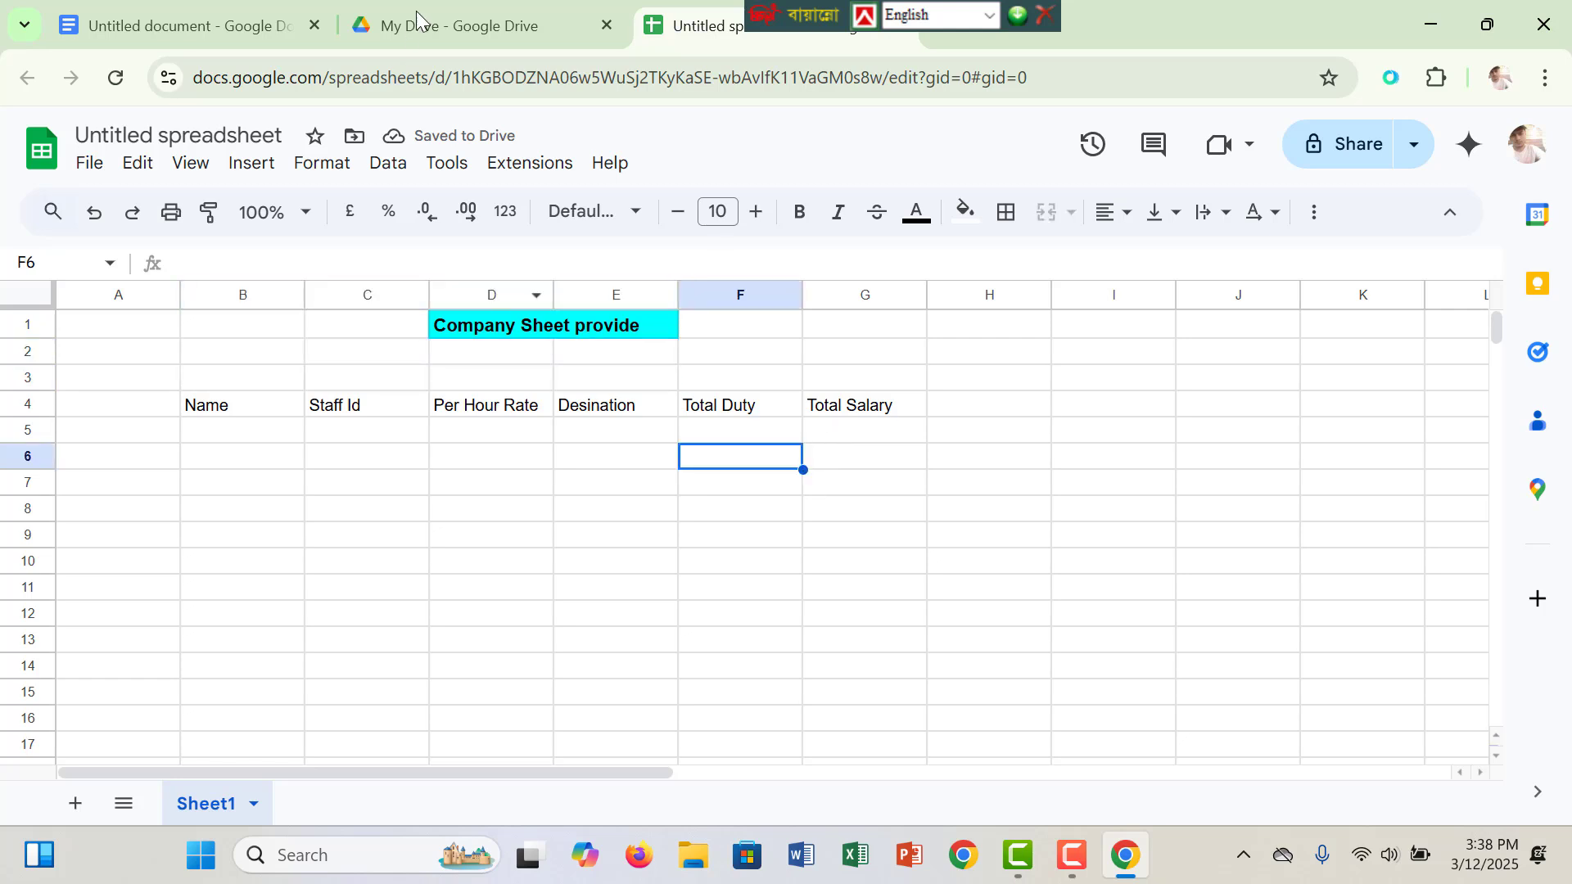
Close the My Drive browser tab and select the empty cell F9 in the company spreadsheet
left_click(607, 26)
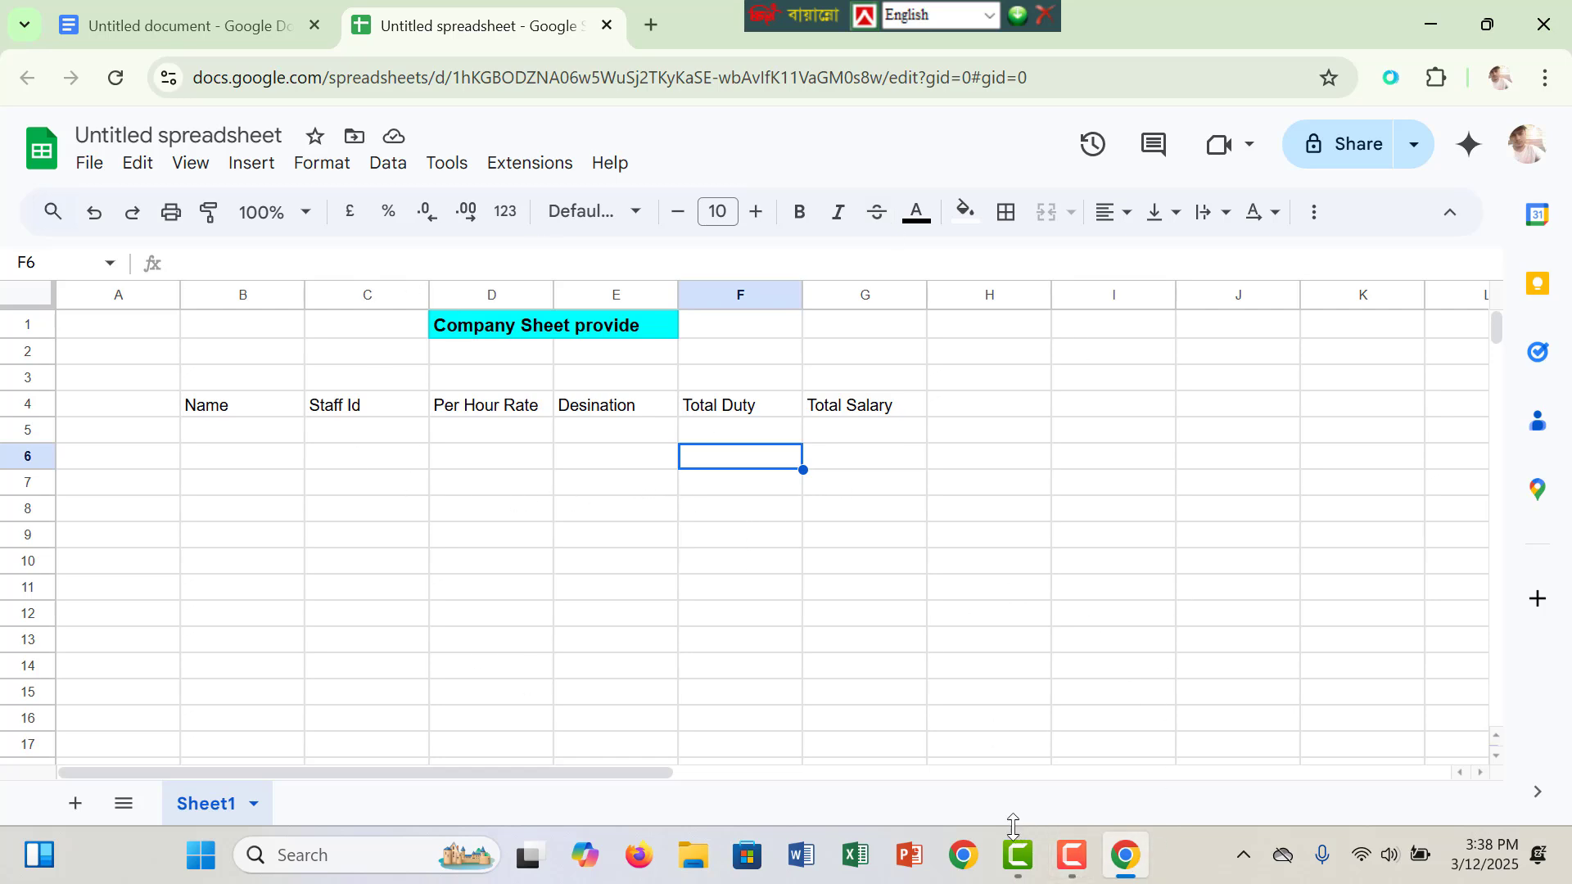
left_click(1061, 855)
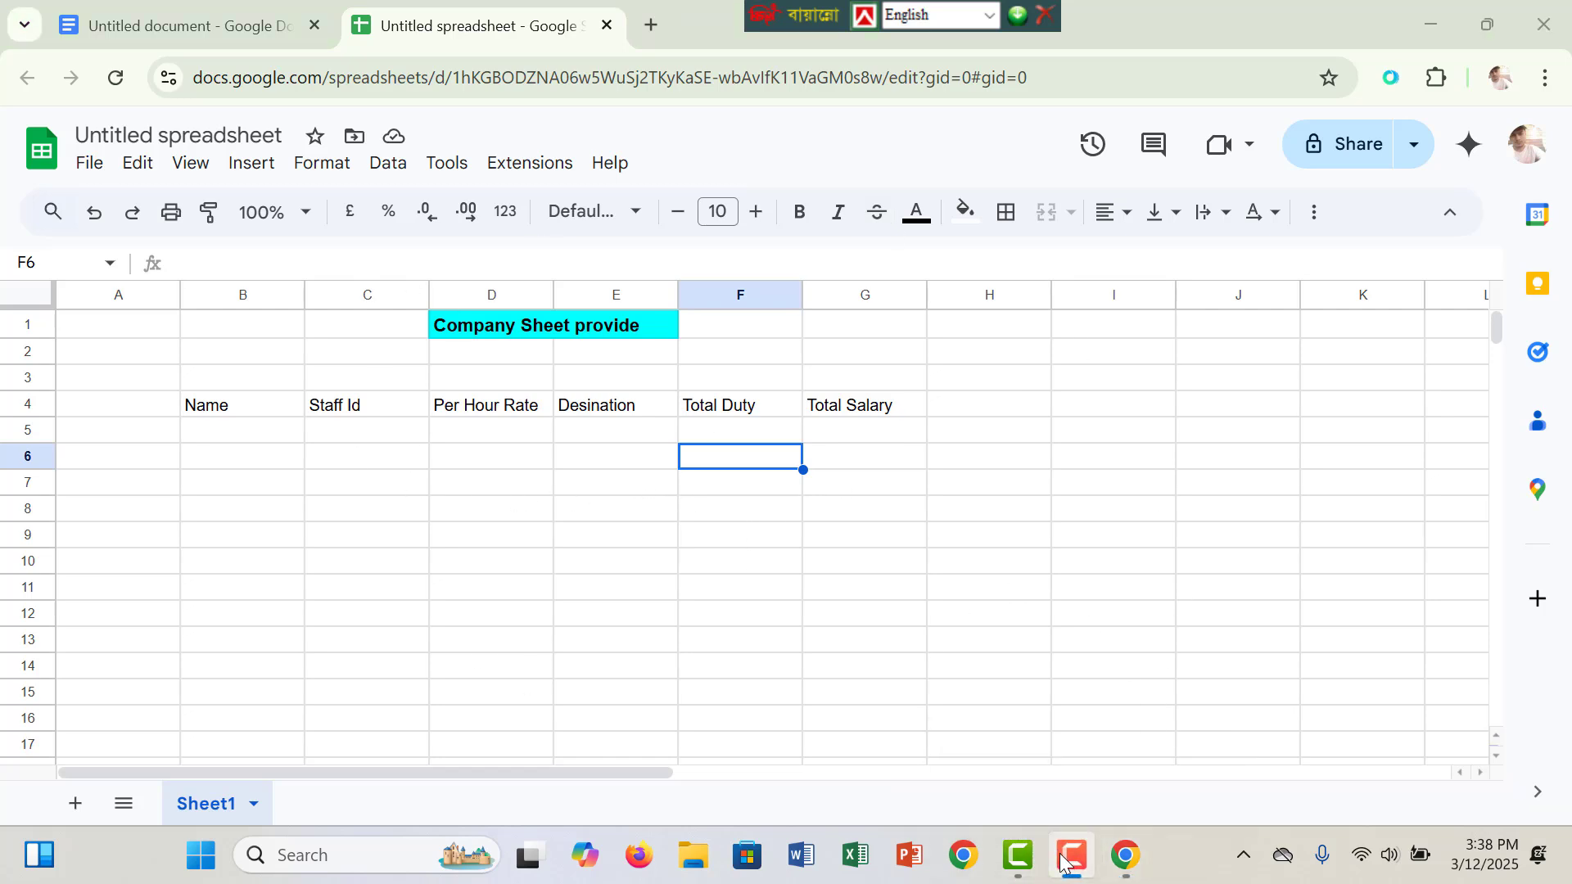
left_click(789, 537)
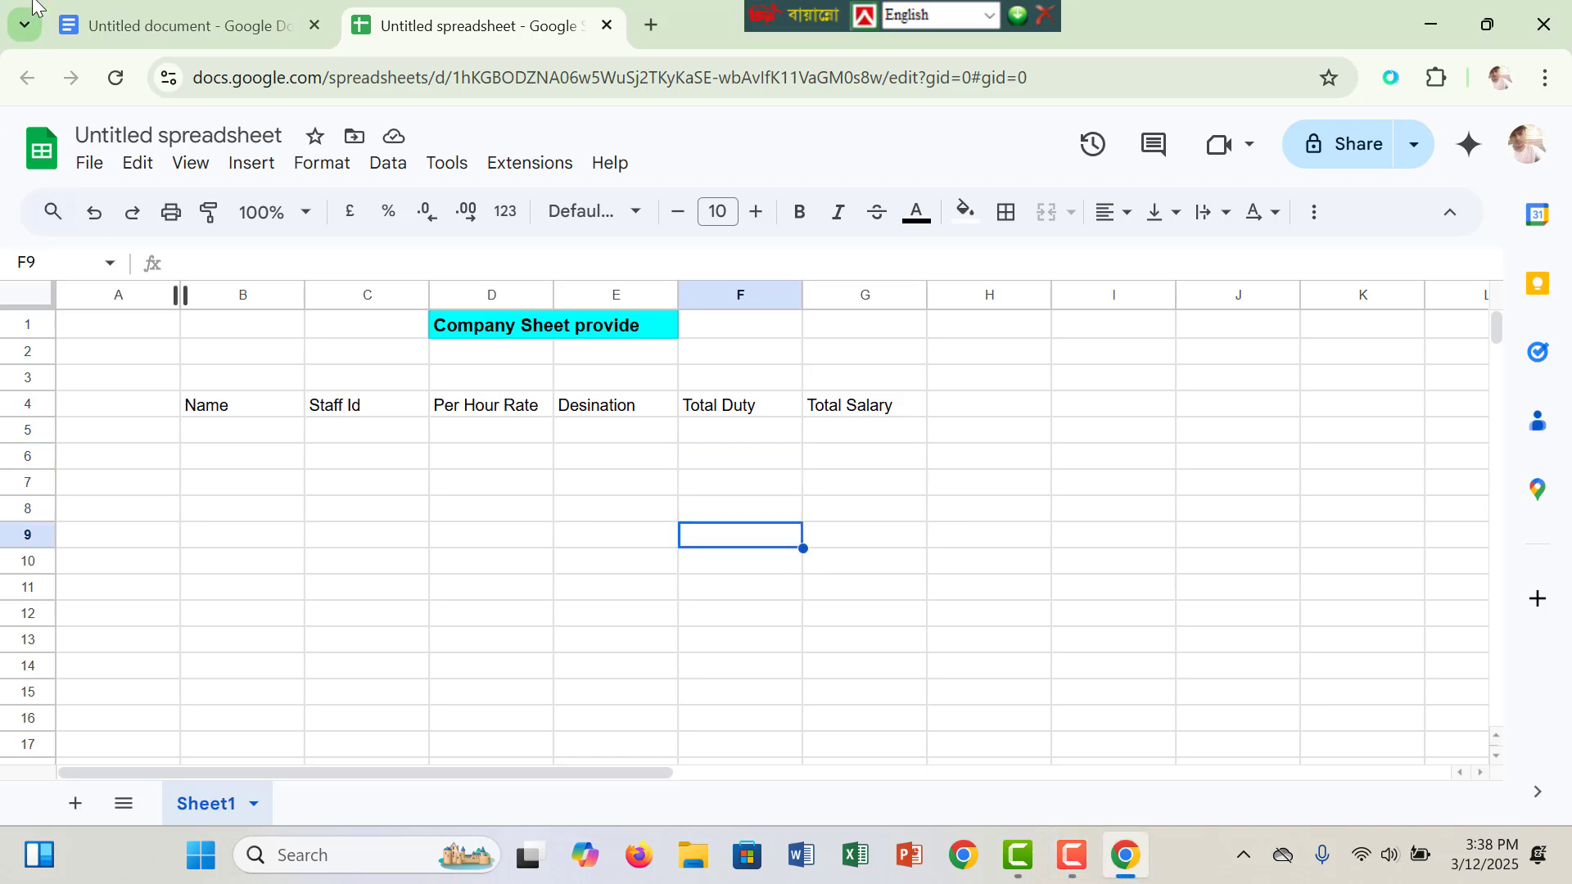
Check the "Company Data Collection" item of the garments work list in the Google Docs document and return to the spreadsheet
left_click(153, 18)
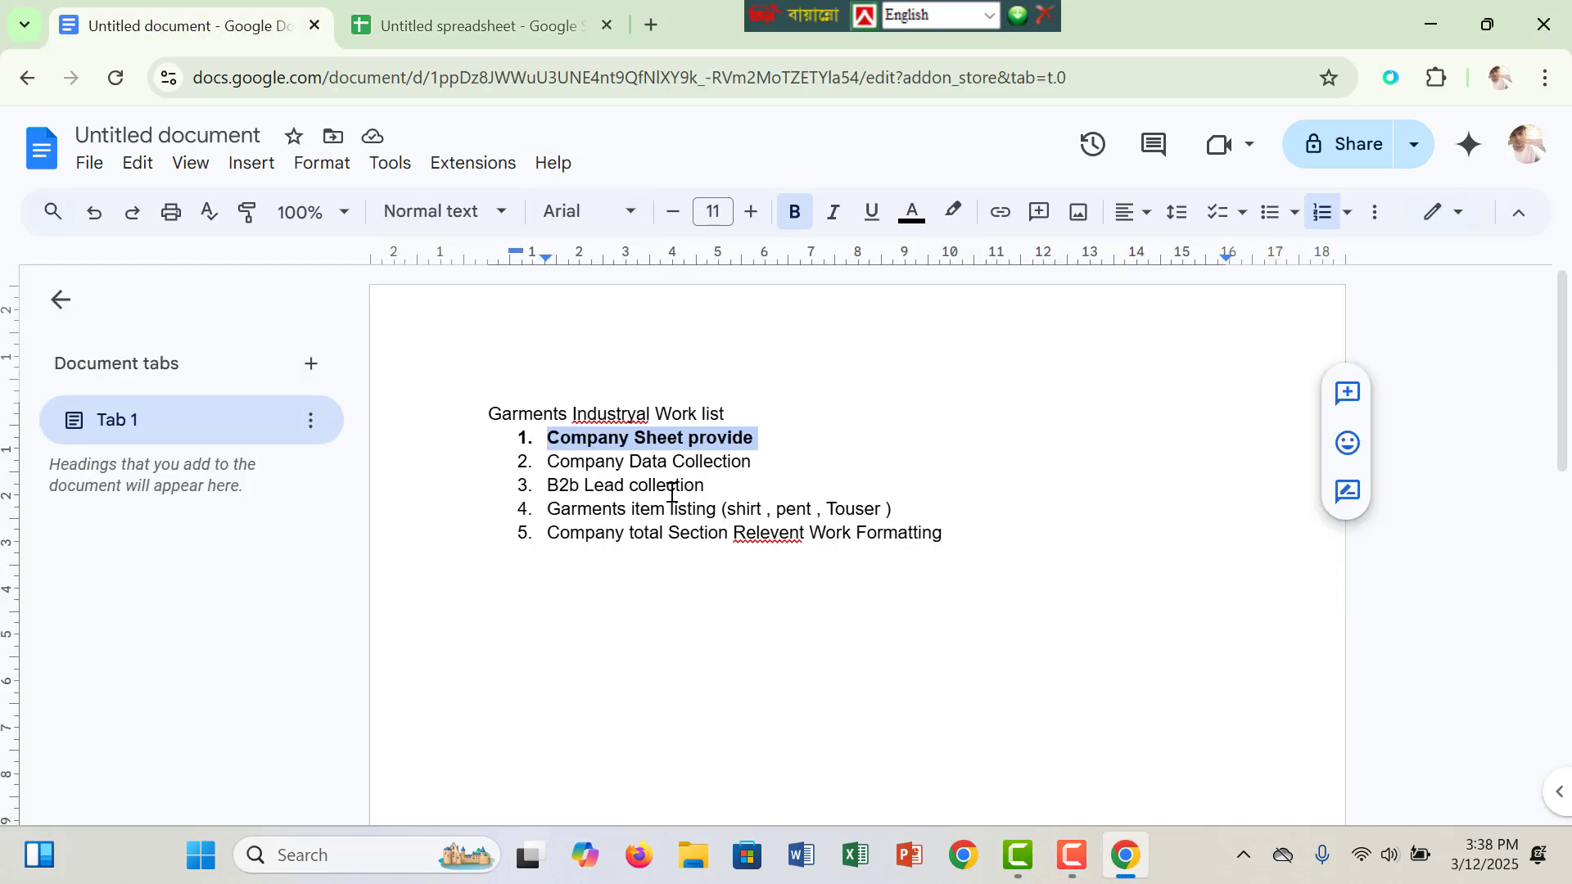
left_click(761, 464)
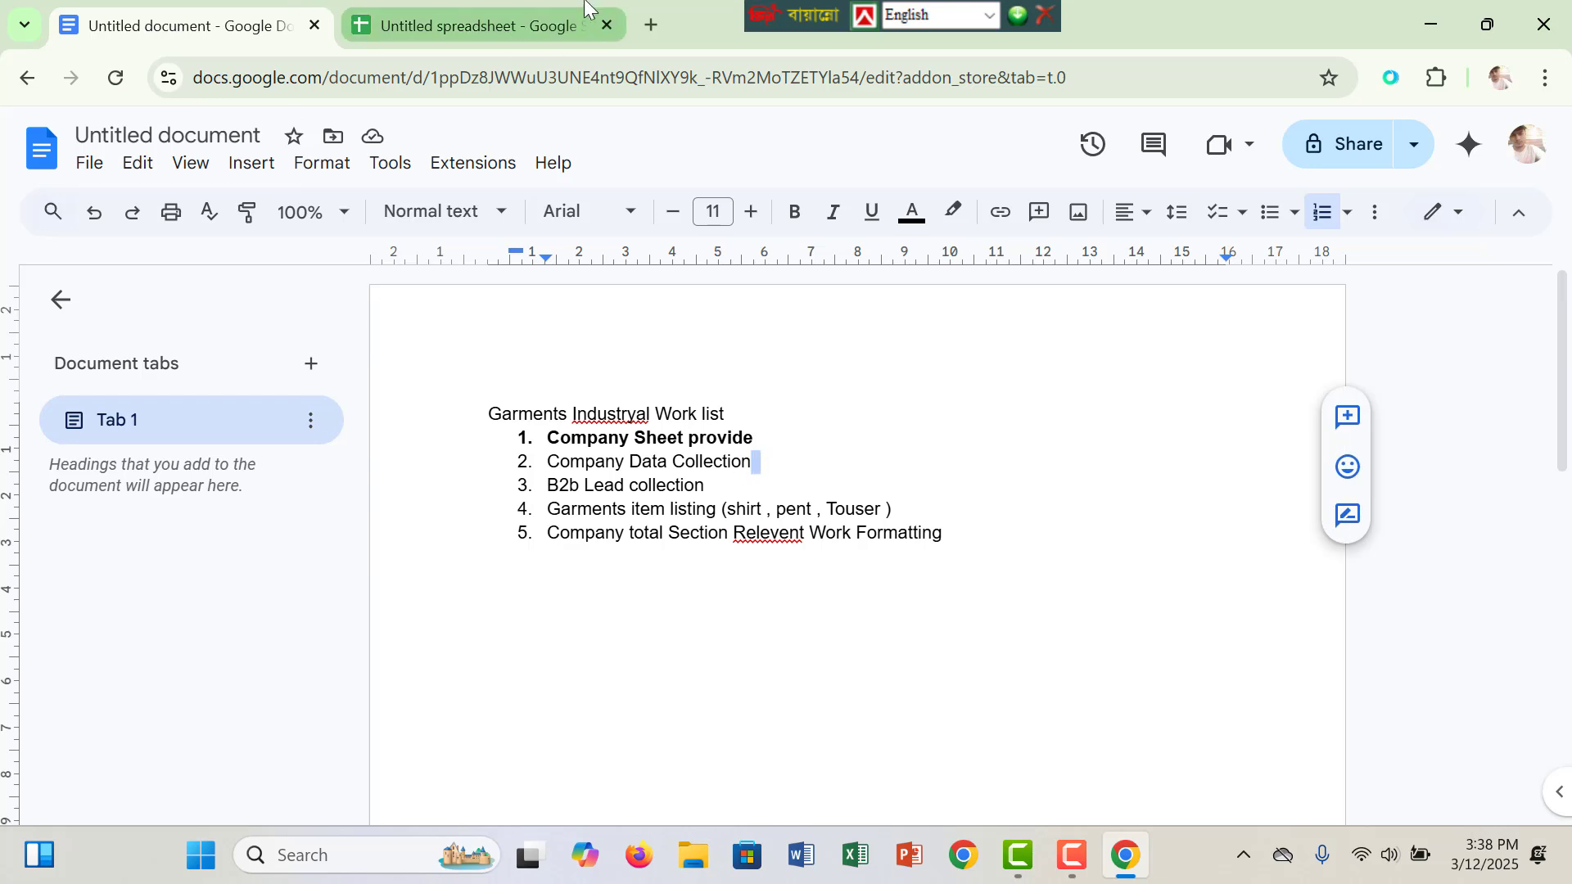
left_click(523, 23)
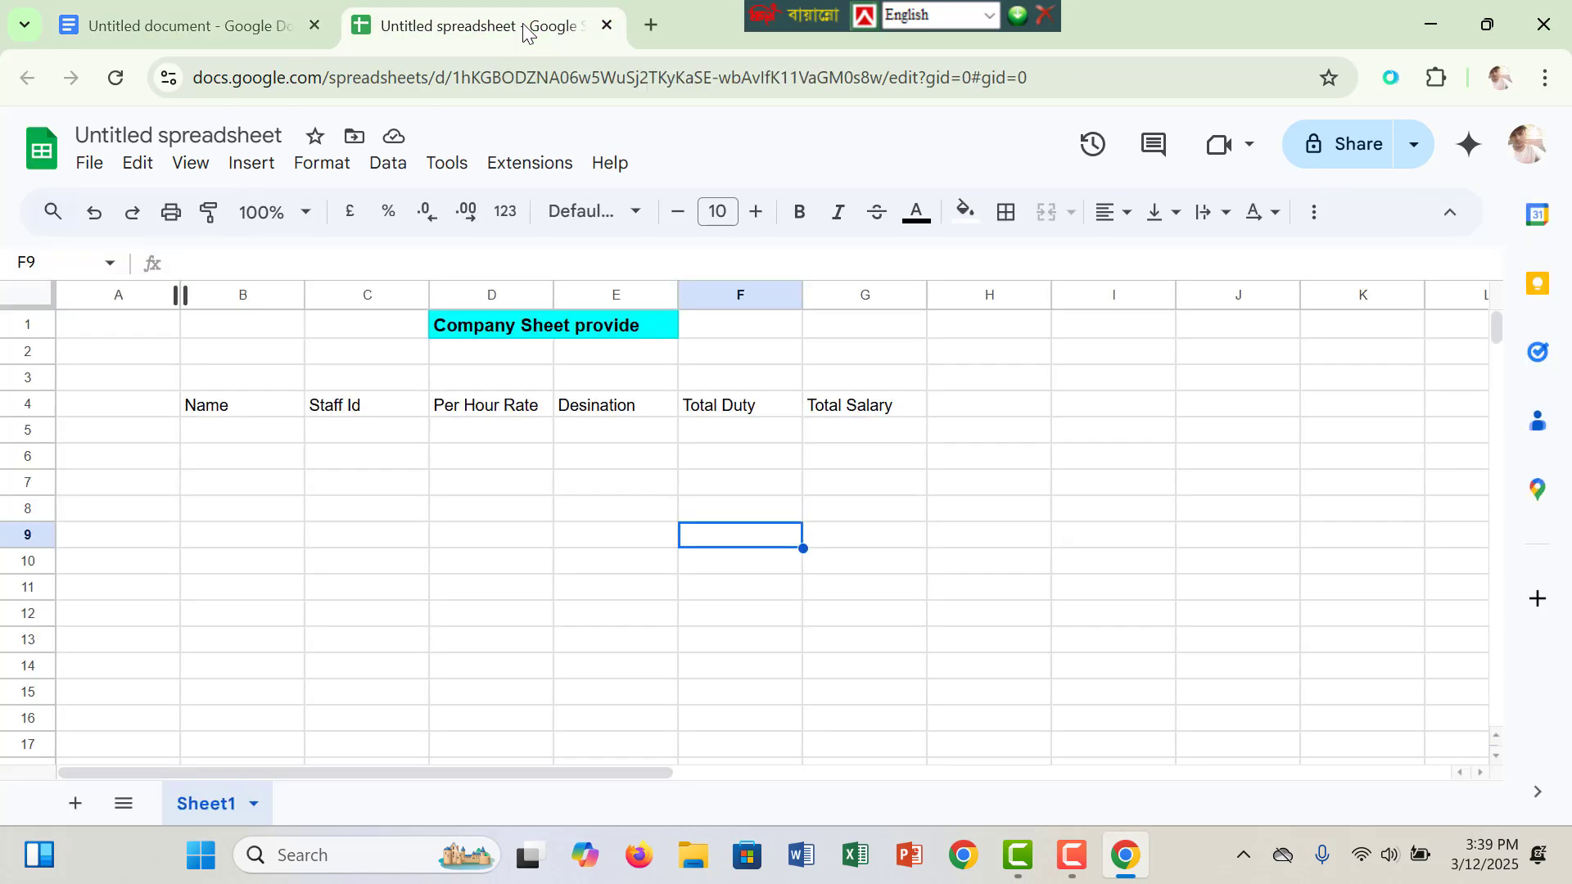